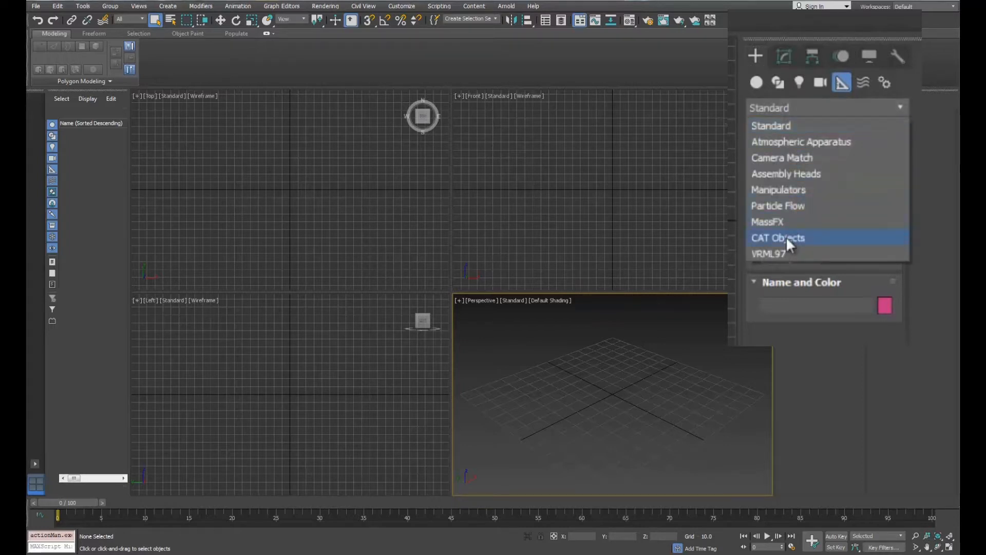
- Create a CATParent from the CAT Objects helpers with the GameChar preset rig, sized in the Perspective view to a CATUnits Ratio of about 0.43
{"action": "left_click", "coordinate": [786, 237]}
{"action": "left_click", "coordinate": [803, 185]}
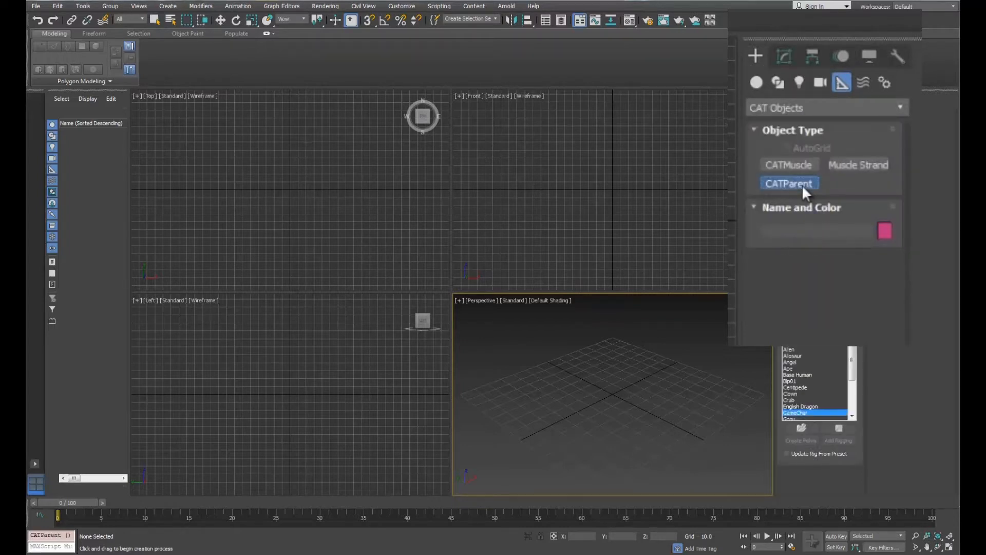
{"action": "left_click_drag", "start_coordinate": [854, 366], "coordinate": [858, 391]}
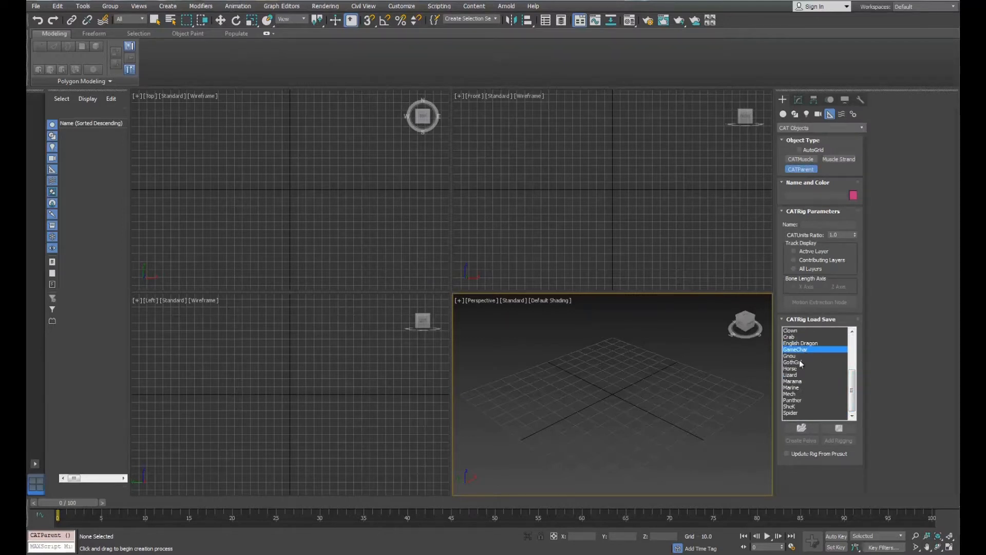
{"action": "left_click_drag", "start_coordinate": [620, 401], "coordinate": [717, 441]}
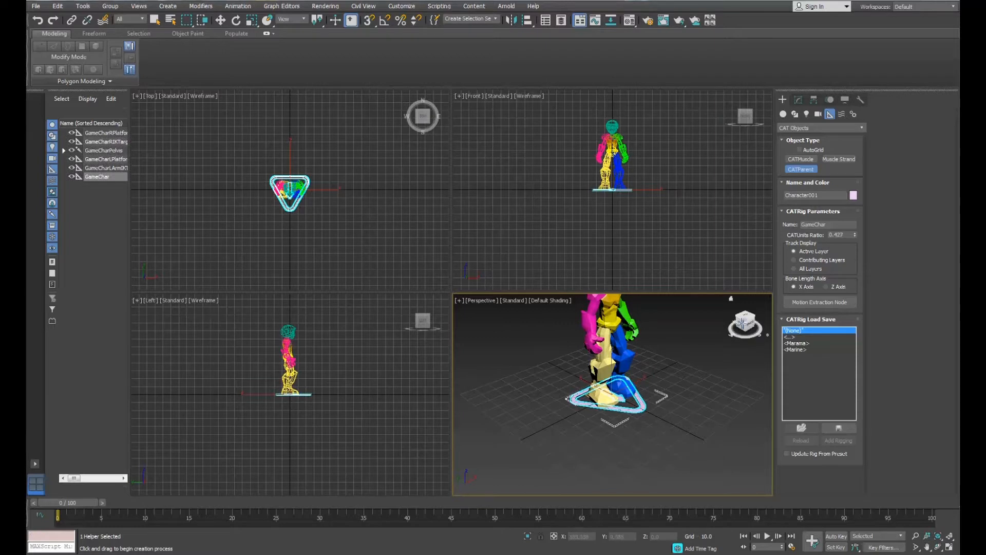
- Add an absolute animation layer to the GameChar rig and switch the rig from setup to animation mode
{"action": "left_click", "coordinate": [952, 549]}
{"action": "left_click", "coordinate": [927, 547]}
{"action": "left_click_drag", "start_coordinate": [452, 205], "coordinate": [662, 138]}
{"action": "left_click", "coordinate": [937, 548]}
{"action": "left_click", "coordinate": [829, 99]}
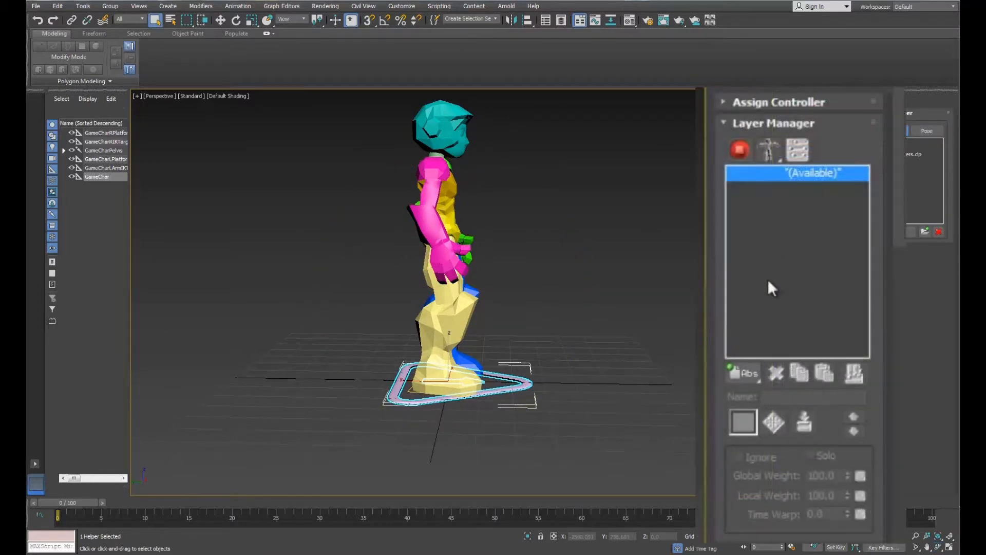
{"action": "left_click", "coordinate": [742, 369]}
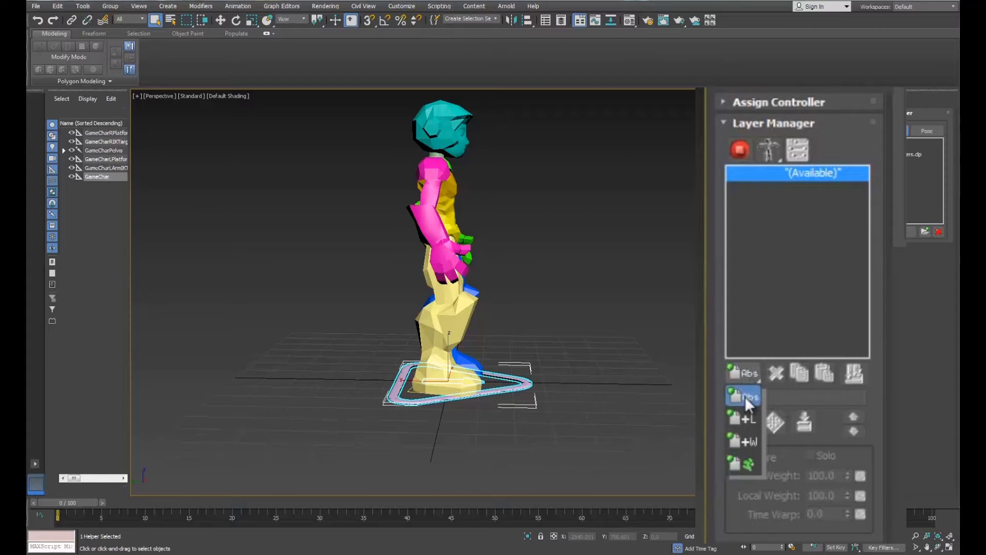
{"action": "left_click", "coordinate": [745, 396]}
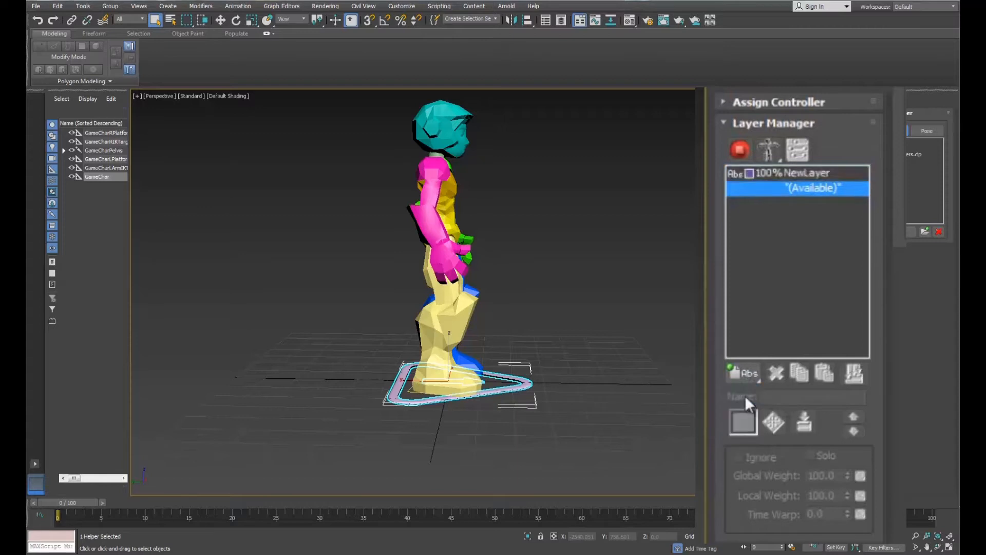
{"action": "left_click", "coordinate": [739, 151]}
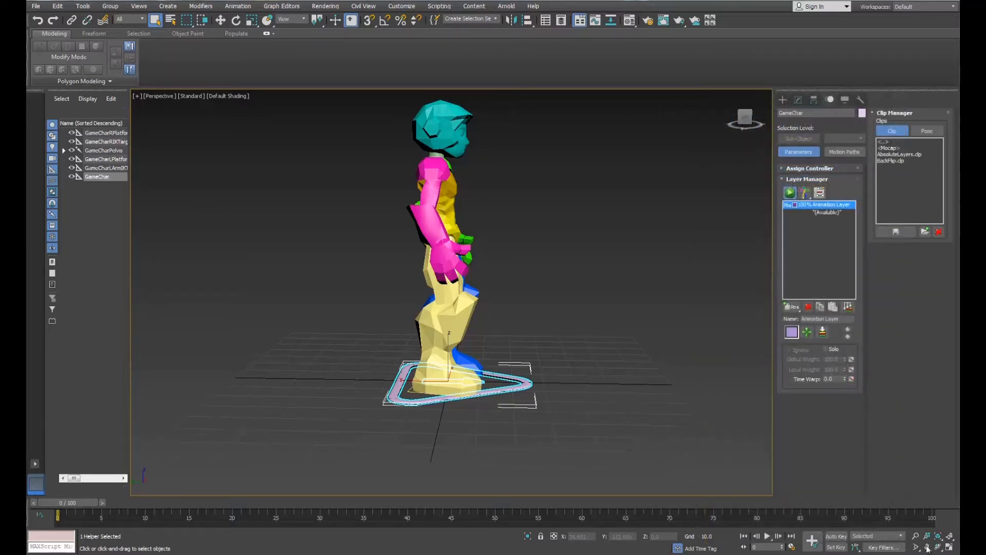
- Select the character's pelvis and enable Auto Key recording at frame 0
{"action": "left_click", "coordinate": [927, 547]}
{"action": "left_click_drag", "start_coordinate": [485, 267], "coordinate": [522, 282]}
{"action": "right_click", "coordinate": [564, 286]}
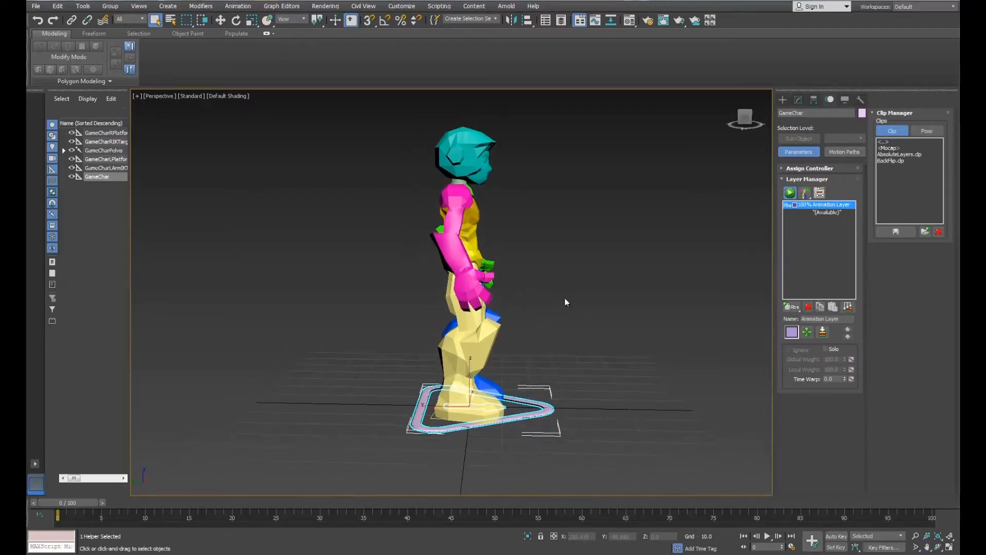
{"action": "left_click", "coordinate": [480, 262]}
{"action": "right_click", "coordinate": [479, 261]}
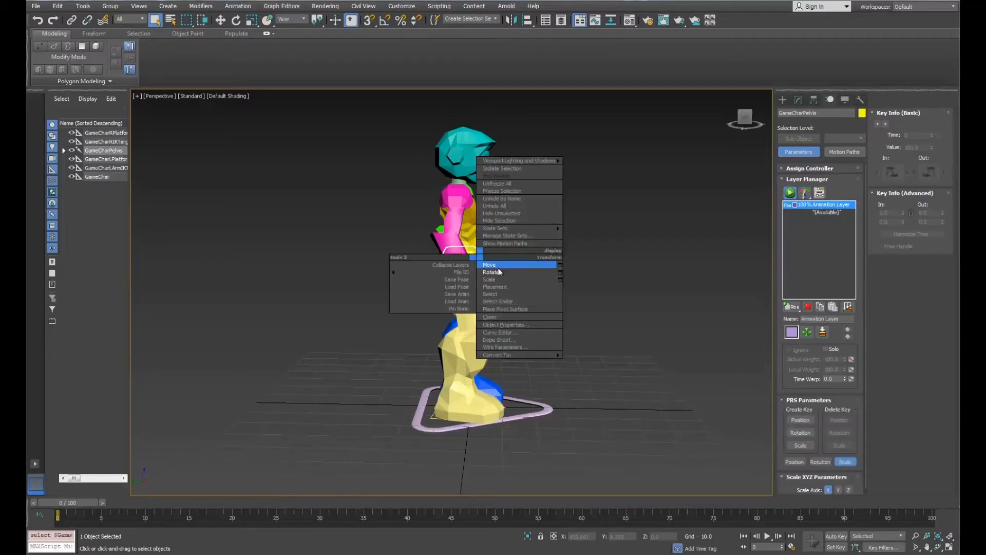
{"action": "left_click", "coordinate": [602, 271]}
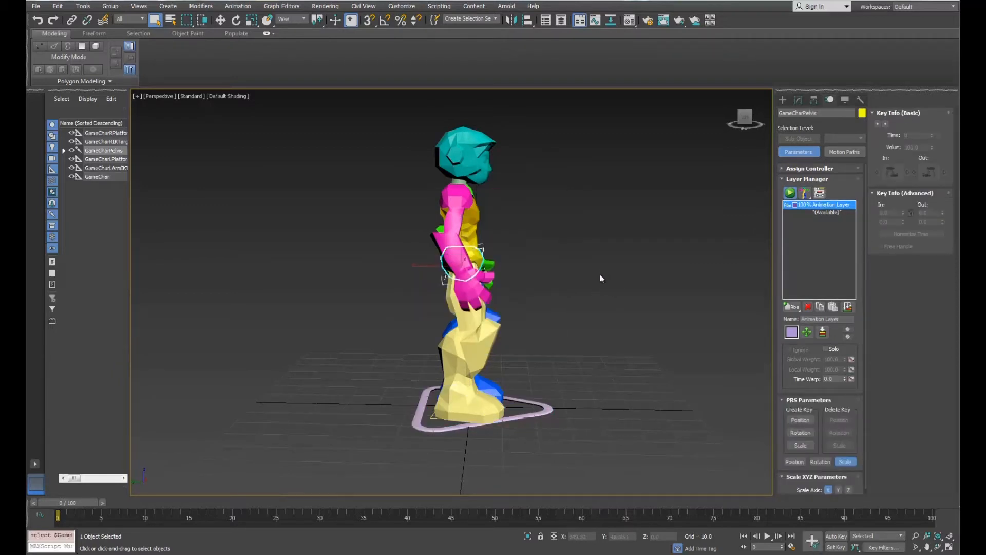
{"action": "left_click", "coordinate": [836, 537]}
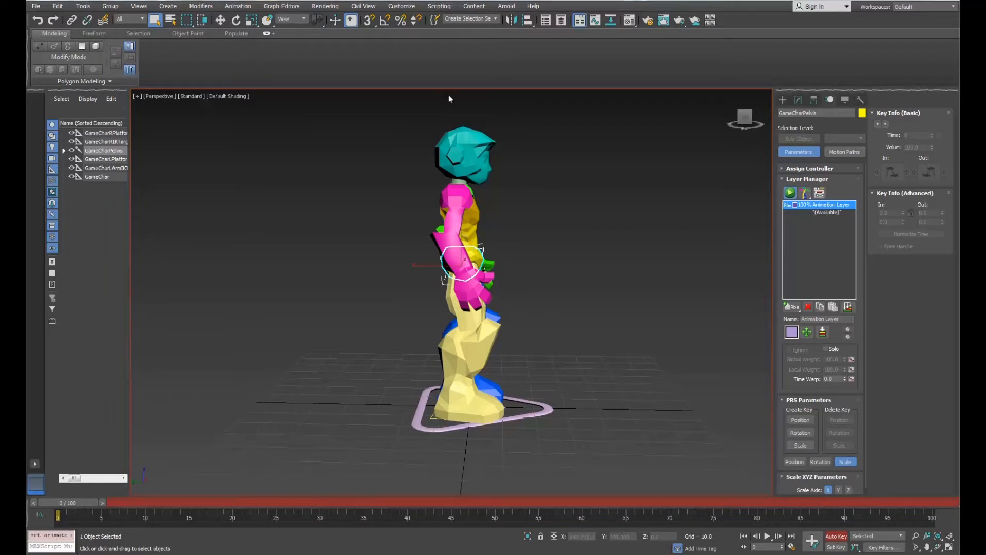
- Use the Local coordinate system and rotate the pelvis forward about 17 degrees around its Z axis
{"action": "left_click", "coordinate": [237, 21]}
{"action": "right_click", "coordinate": [237, 21]}
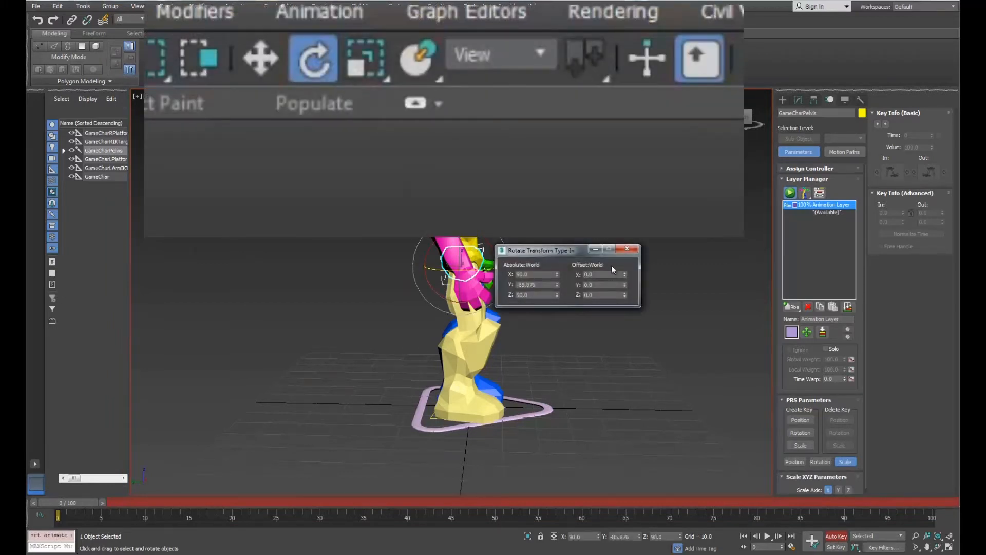
{"action": "left_click", "coordinate": [626, 249]}
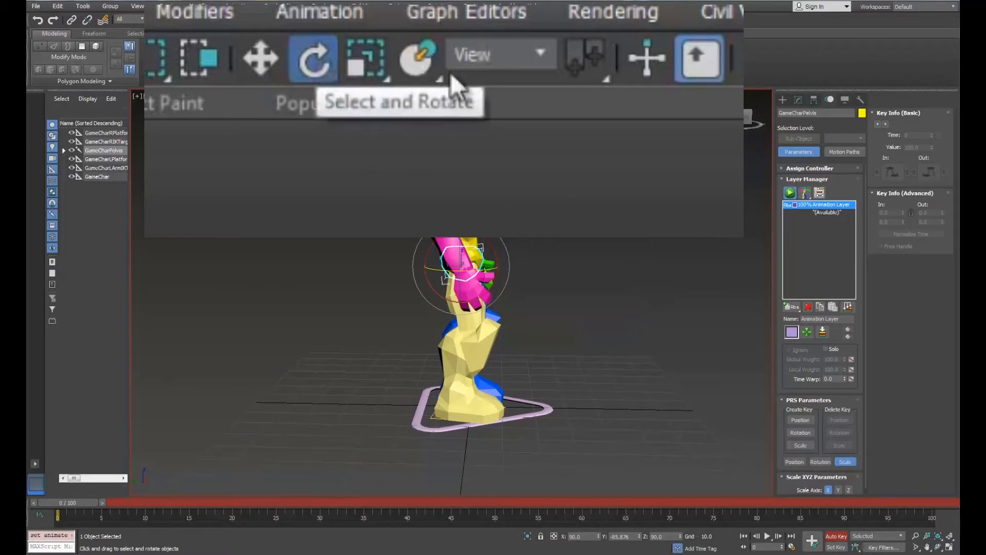
{"action": "left_click", "coordinate": [483, 55]}
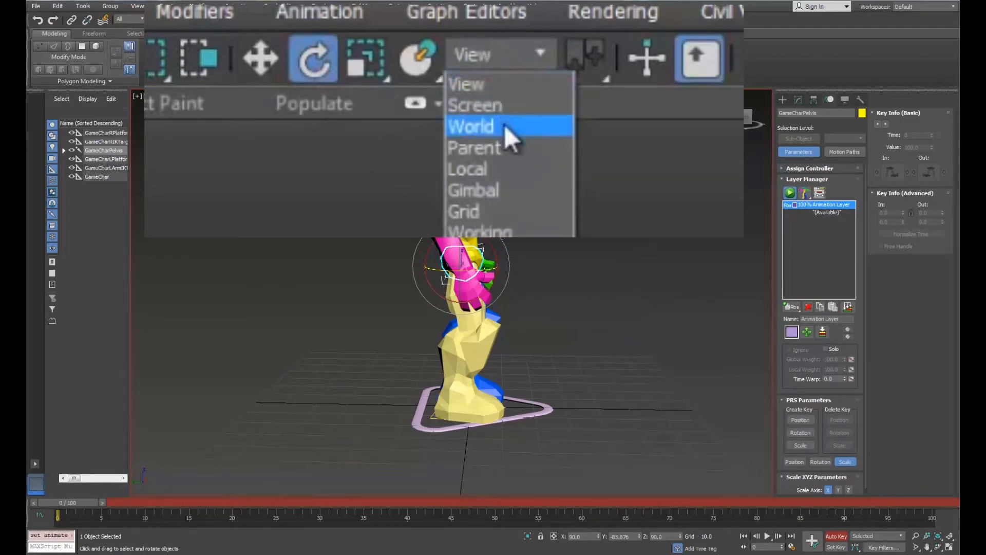
{"action": "left_click", "coordinate": [522, 165]}
{"action": "mouse_move", "coordinate": [490, 241]}
{"action": "left_mouse_down"}
{"action": "mouse_move", "coordinate": [507, 256]}
{"action": "mouse_move", "coordinate": [497, 249]}
{"action": "left_mouse_up"}
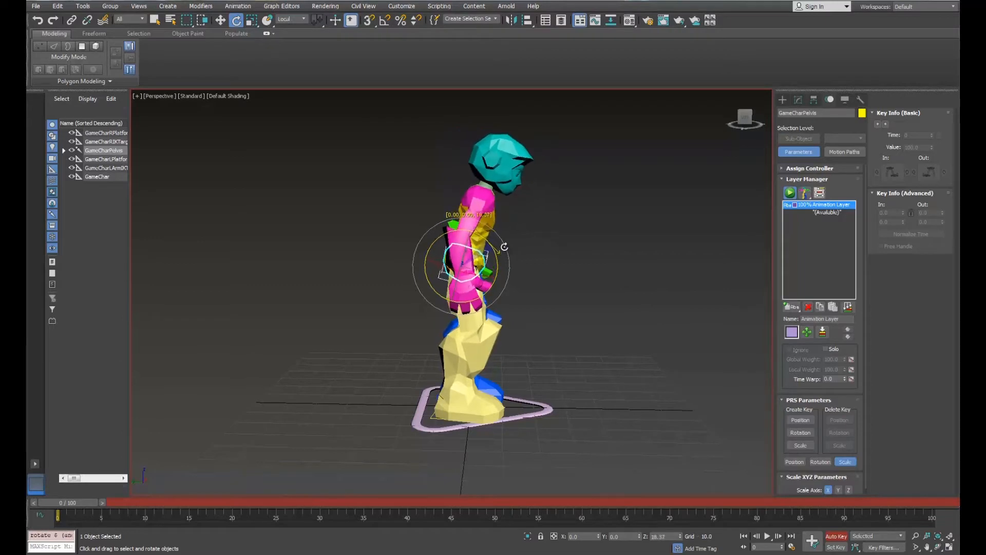
- Rotate the ribcage forward around its local Z axis to lean the upper body into the run
{"action": "left_click", "coordinate": [514, 219]}
{"action": "left_click", "coordinate": [493, 219]}
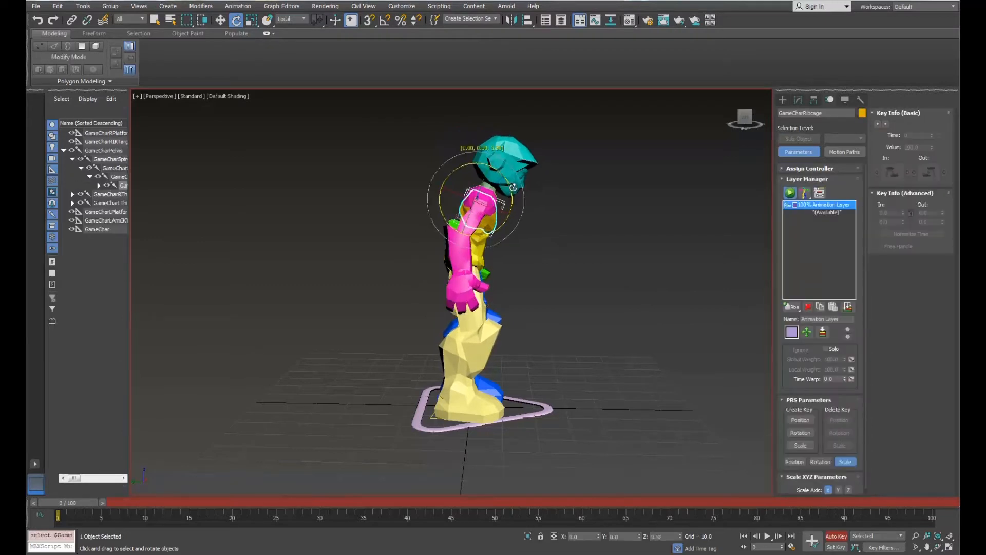
{"action": "left_click_drag", "start_coordinate": [513, 187], "coordinate": [519, 204]}
- Move the right foot platform up and forward to a height of about 23.5, lifting the right knee
{"action": "left_click", "coordinate": [928, 547]}
{"action": "left_click_drag", "start_coordinate": [612, 306], "coordinate": [676, 310]}
{"action": "scroll", "coordinate": [622, 321], "scroll_direction": "up", "scroll_amount": 3}
{"action": "scroll", "coordinate": [652, 304], "scroll_direction": "up", "scroll_amount": 2}
{"action": "scroll", "coordinate": [566, 277], "scroll_direction": "down", "scroll_amount": 4}
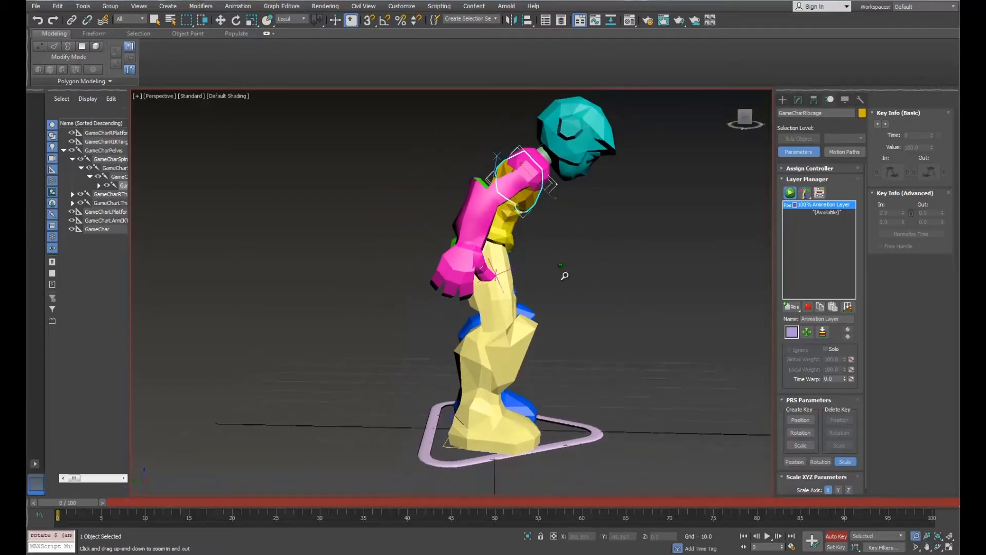
{"action": "key", "text": "e"}
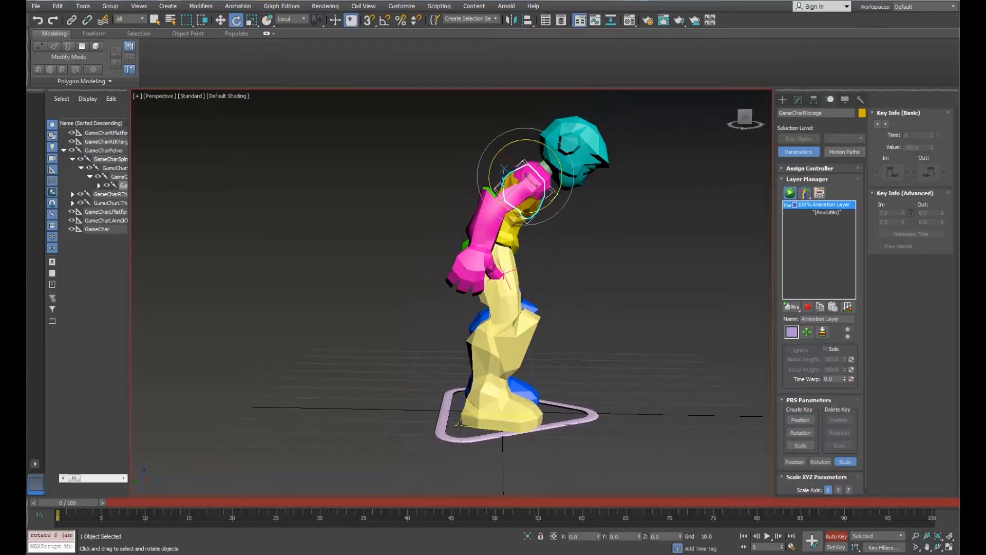
{"action": "left_click", "coordinate": [525, 428]}
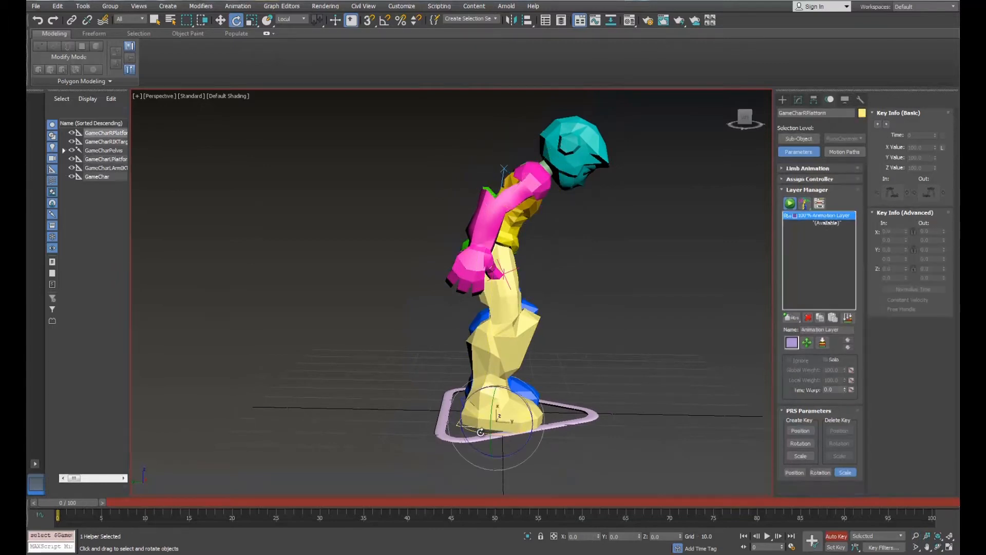
{"action": "right_click", "coordinate": [511, 406]}
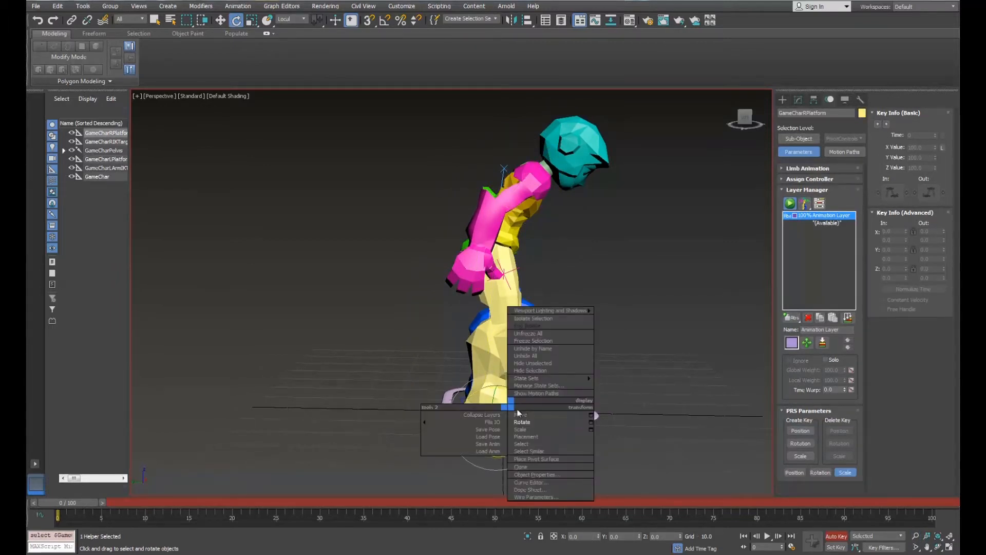
{"action": "left_click", "coordinate": [544, 415]}
{"action": "left_click_drag", "start_coordinate": [486, 410], "coordinate": [539, 323]}
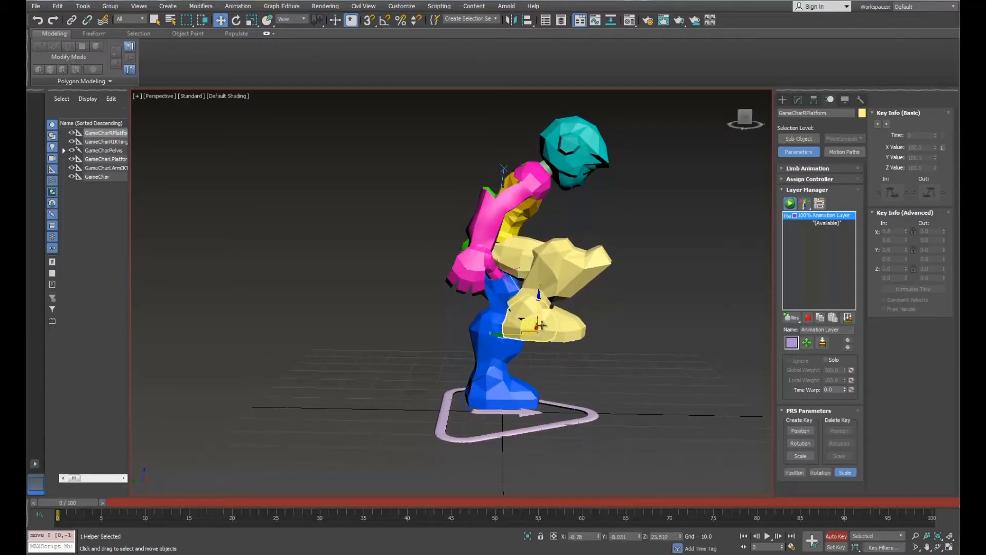
- Rotate the right foot platform toes down, and move it back under the hips to about Y 3.6, Z 25.3
{"action": "right_click", "coordinate": [539, 324]}
{"action": "left_click", "coordinate": [574, 342]}
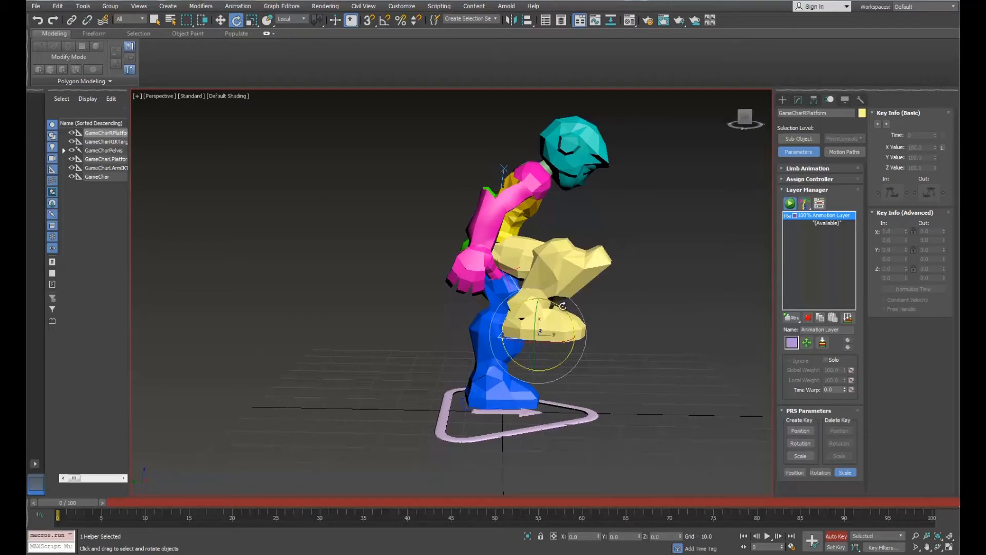
{"action": "left_click_drag", "start_coordinate": [559, 304], "coordinate": [594, 331]}
{"action": "right_click", "coordinate": [546, 325]}
{"action": "left_click", "coordinate": [552, 328]}
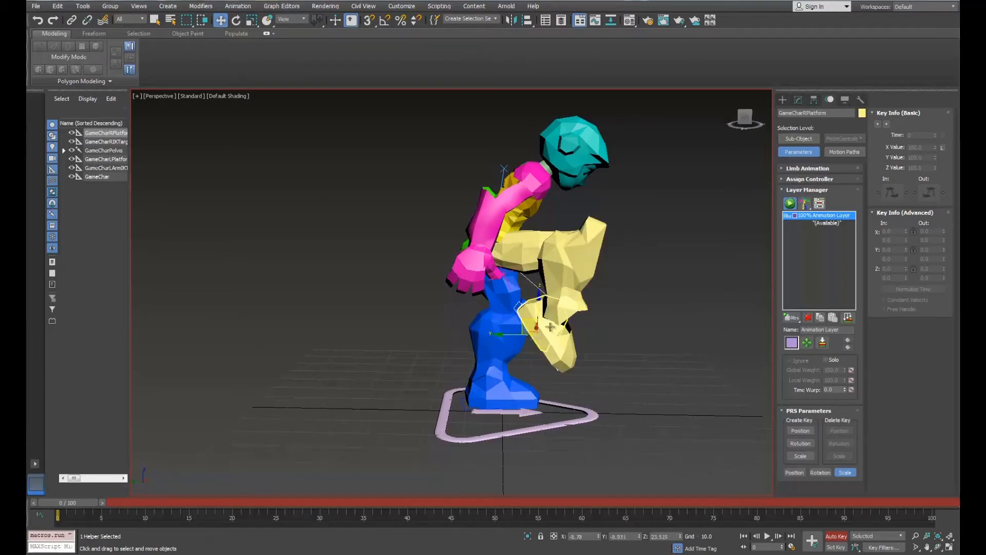
{"action": "left_click_drag", "start_coordinate": [552, 328], "coordinate": [475, 312]}
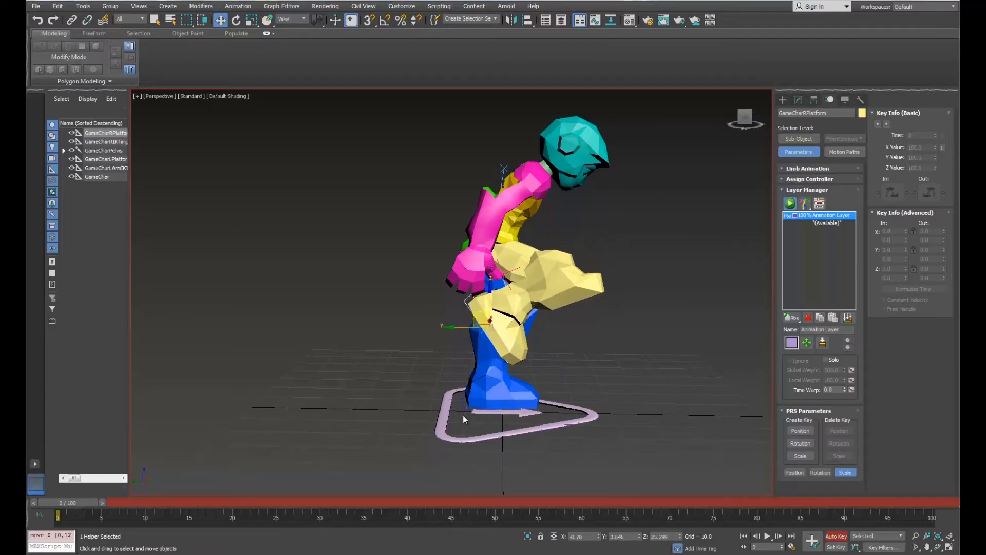
- Rotate the left foot platform toes down and place it behind the body at about Y 39.9, Z 20.1
{"action": "left_click", "coordinate": [496, 382]}
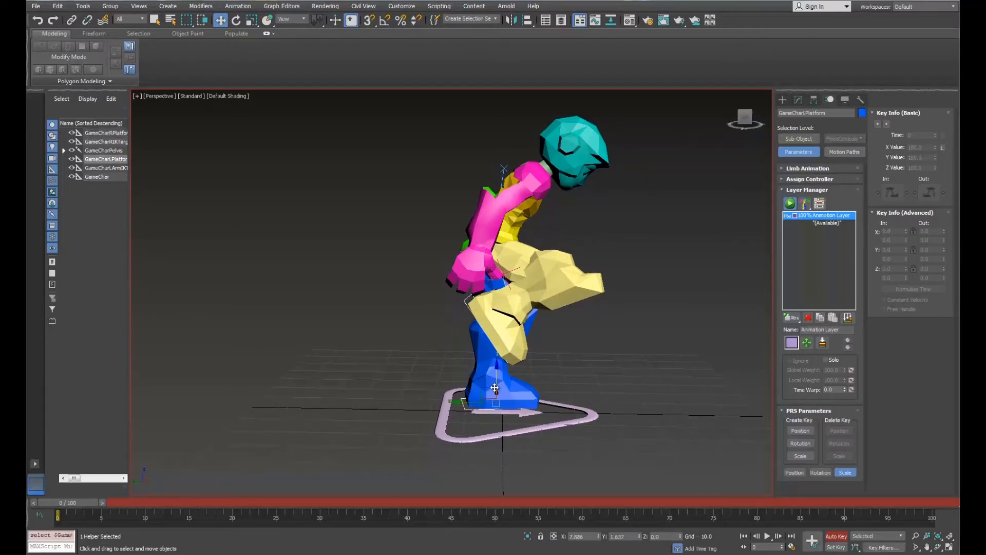
{"action": "left_click_drag", "start_coordinate": [496, 381], "coordinate": [375, 337]}
{"action": "right_click", "coordinate": [375, 342]}
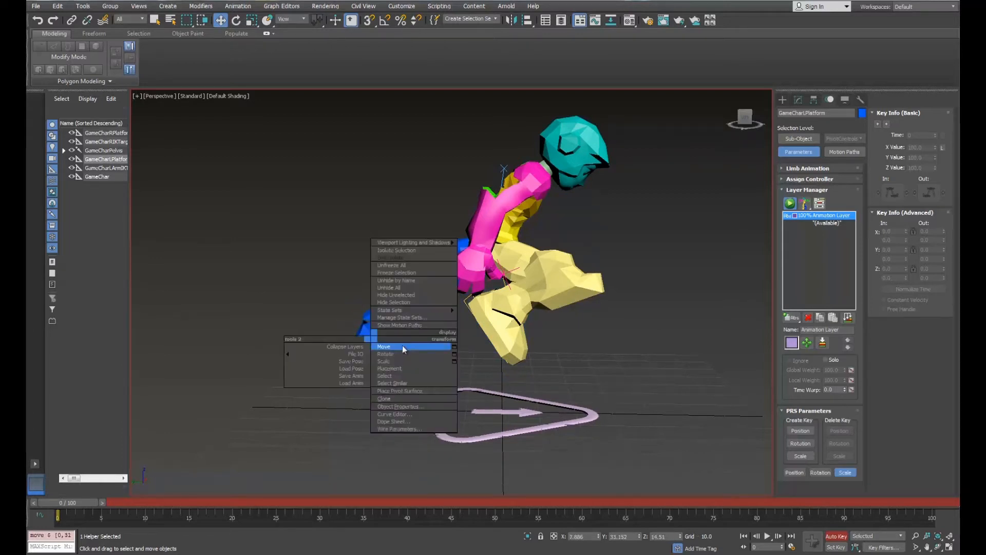
{"action": "left_click", "coordinate": [403, 355]}
{"action": "left_click_drag", "start_coordinate": [391, 311], "coordinate": [461, 309]}
{"action": "right_click", "coordinate": [418, 344]}
{"action": "left_click", "coordinate": [431, 349]}
{"action": "left_click_drag", "start_coordinate": [367, 332], "coordinate": [349, 319]}
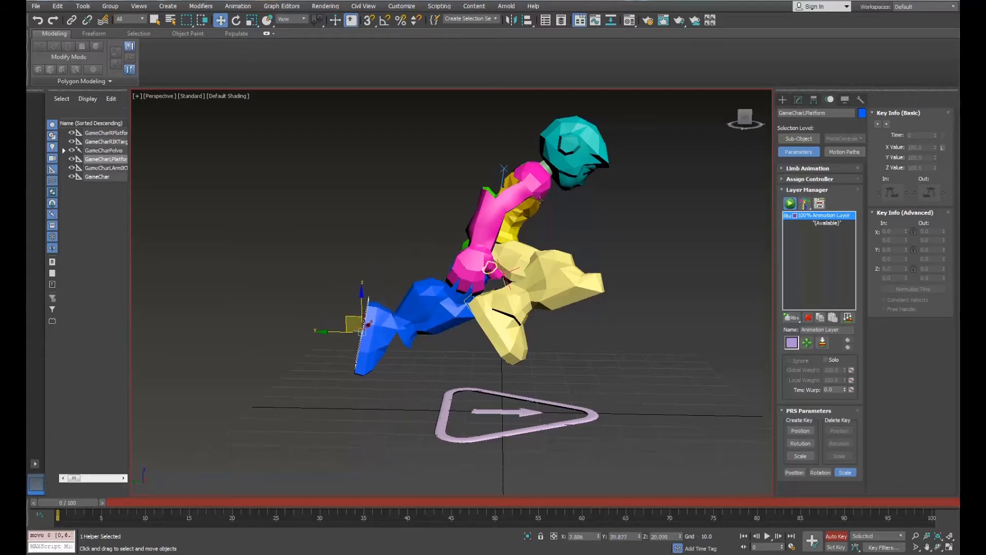
- Rotate the right upper arm backward so the arm swings behind the body
{"action": "left_click", "coordinate": [539, 209]}
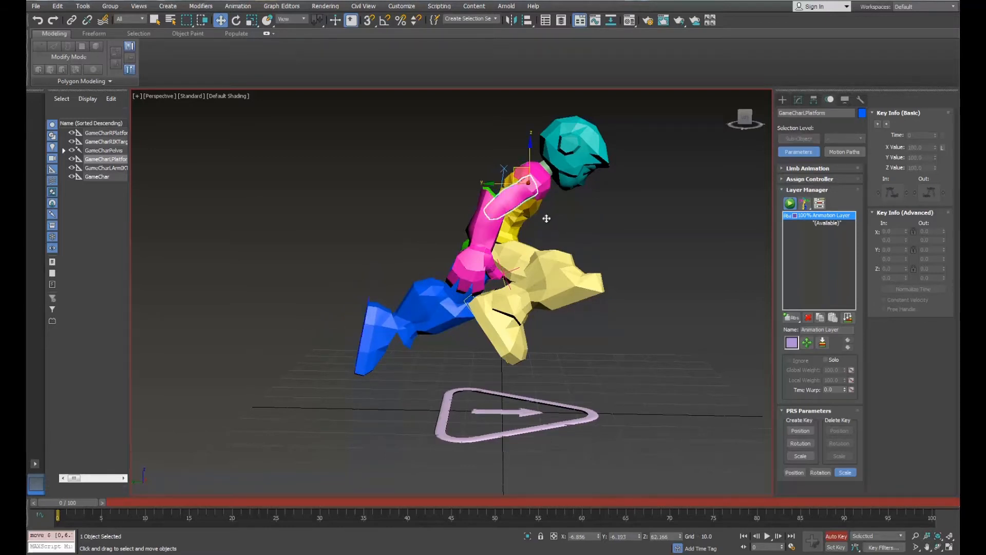
{"action": "right_click", "coordinate": [516, 201]}
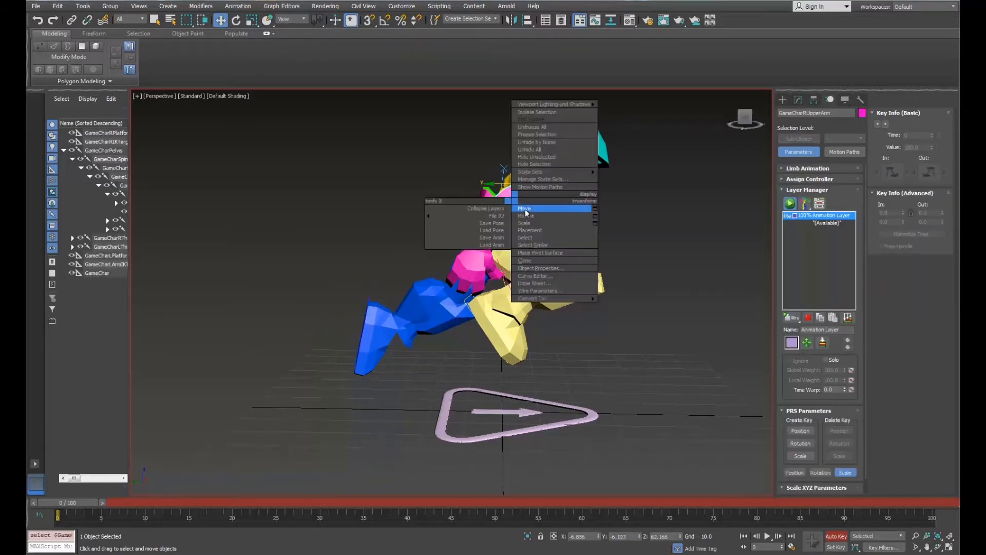
{"action": "left_click", "coordinate": [537, 220]}
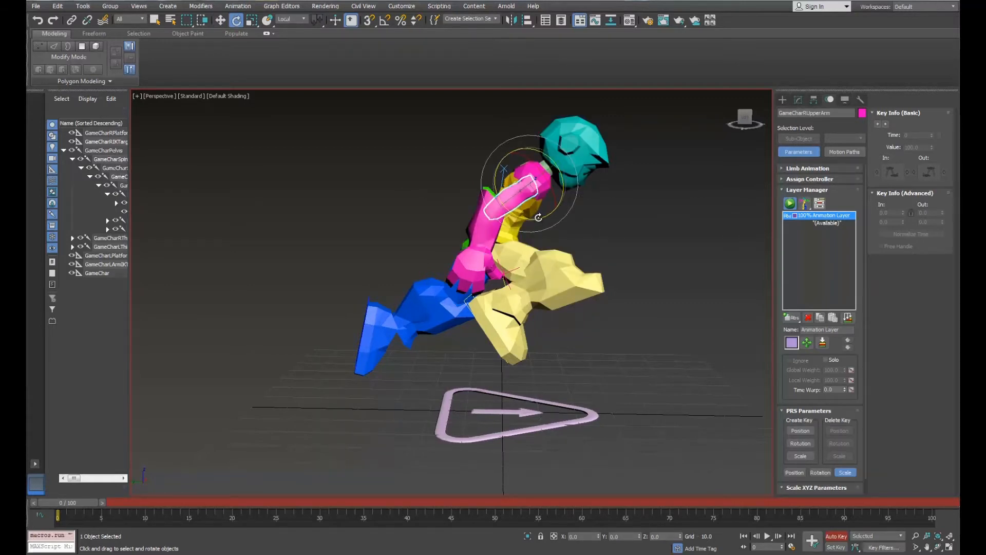
{"action": "left_click_drag", "start_coordinate": [542, 216], "coordinate": [495, 214]}
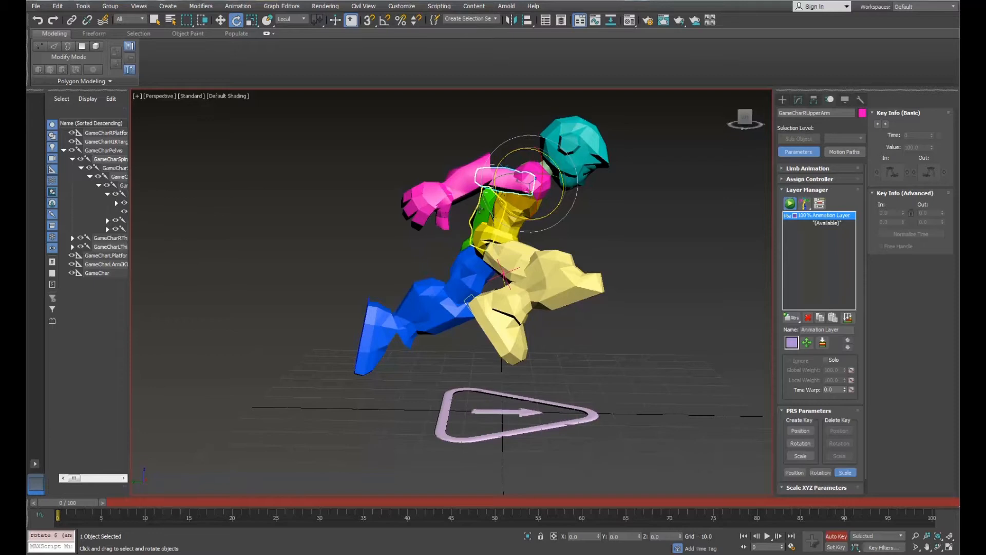
- Rotate the left upper arm forward about 112 degrees in front of the body, and tilt the head up to face forward
{"action": "left_click", "coordinate": [489, 215]}
{"action": "key", "text": "Page_Up"}
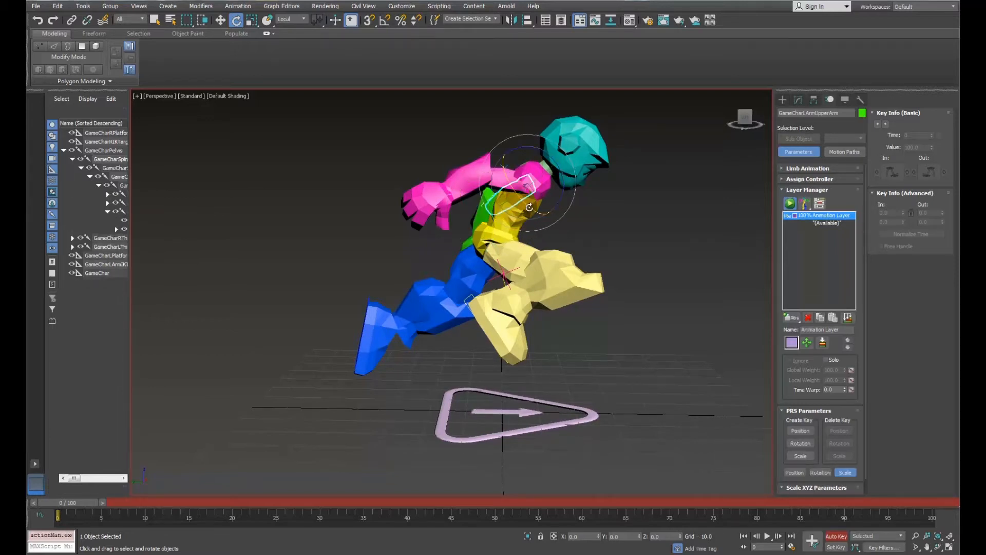
{"action": "left_click_drag", "start_coordinate": [563, 197], "coordinate": [424, 71]}
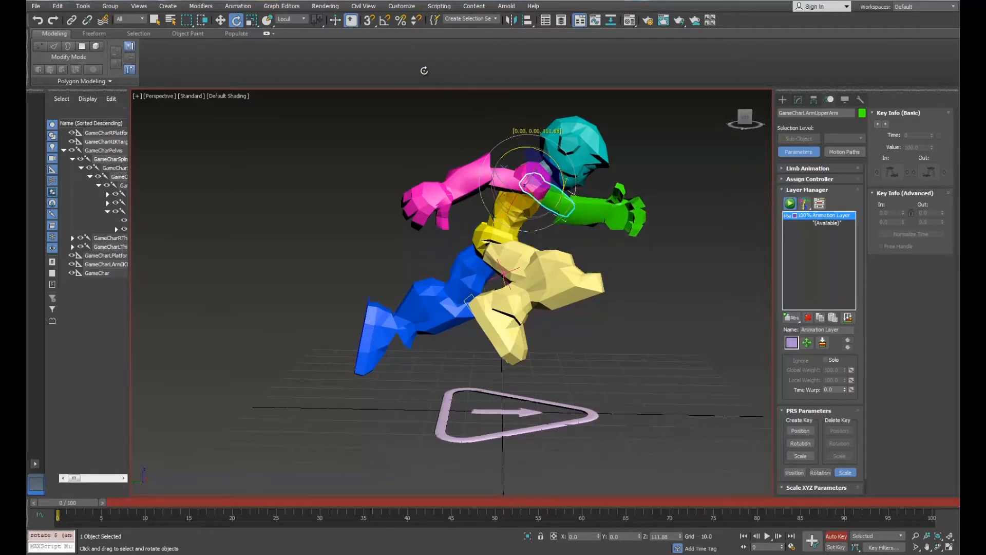
{"action": "left_click", "coordinate": [596, 191]}
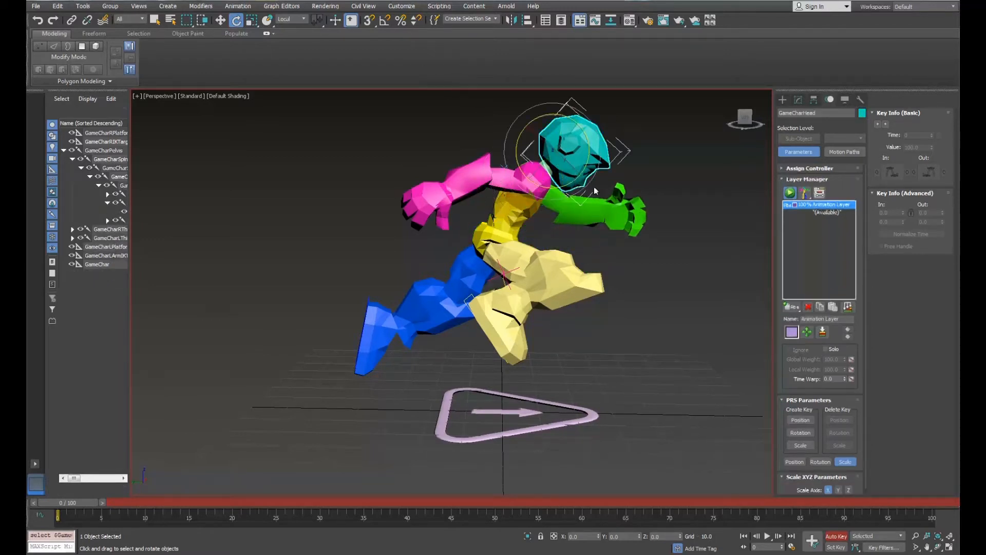
{"action": "left_click_drag", "start_coordinate": [570, 181], "coordinate": [592, 167]}
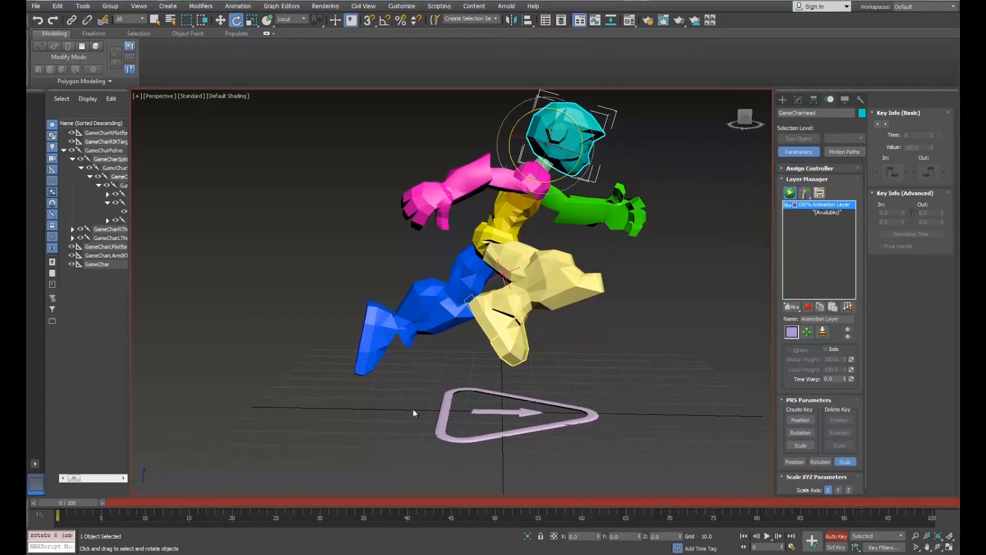
- Shorten the timeline range to frames 0–32 and set a key for all rig objects at frame 0
{"action": "right_click_drag", "start_coordinate": [200, 519], "coordinate": [777, 523], "text": "ctrl+alt"}
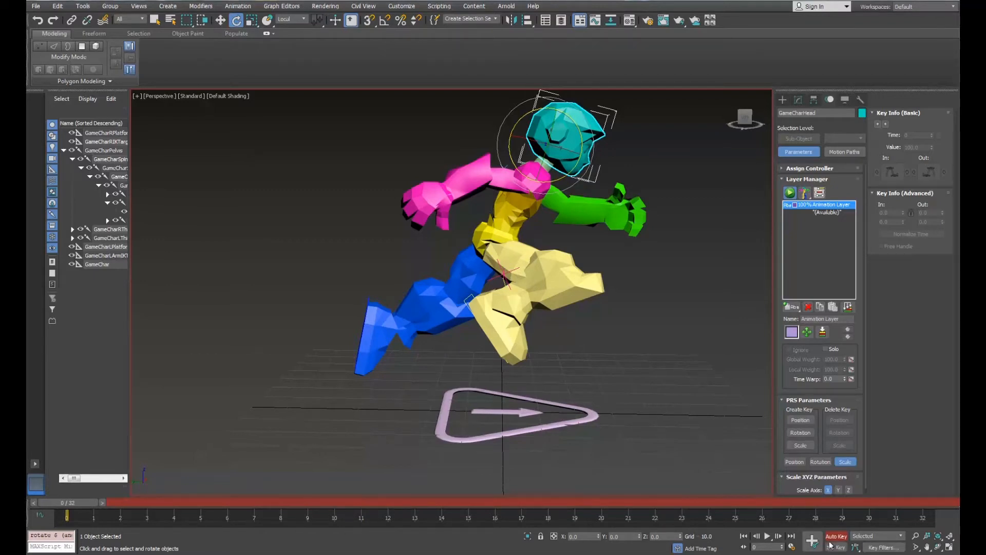
{"action": "key", "text": "ctrl+a"}
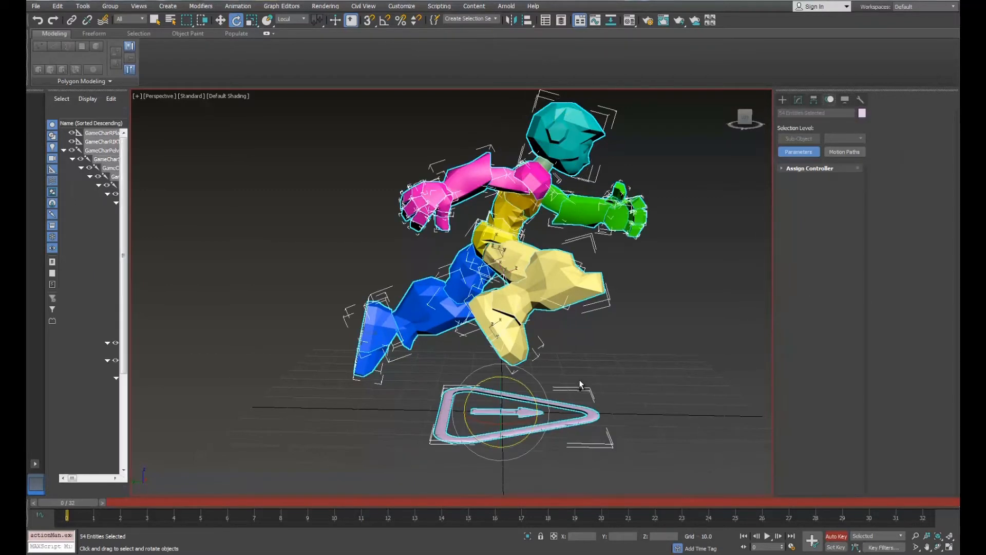
{"action": "left_click", "coordinate": [809, 540]}
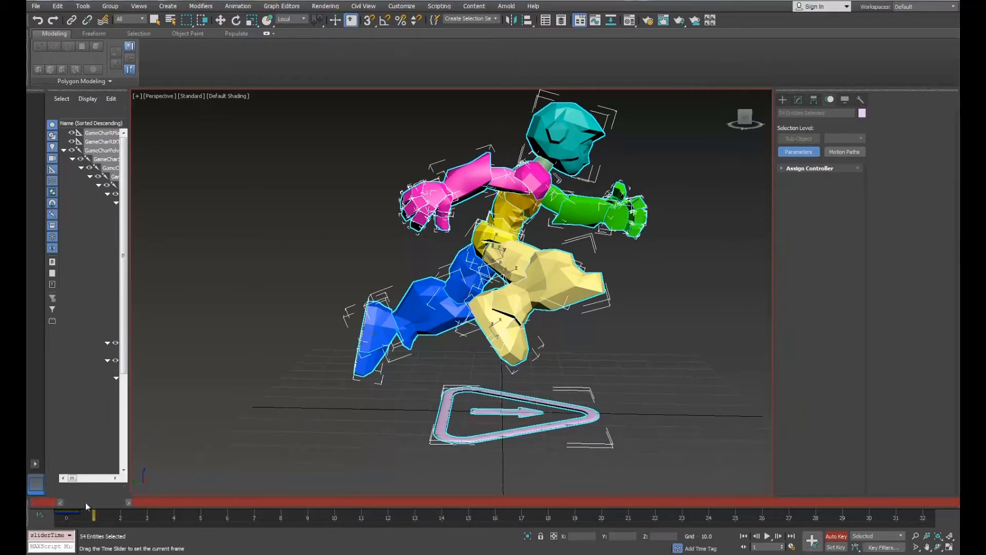
- Key the same full-body pose at frames 16 and 32, and return to frame 16 with nothing selected
{"action": "left_click_drag", "start_coordinate": [74, 503], "coordinate": [490, 501]}
{"action": "key", "text": "e"}
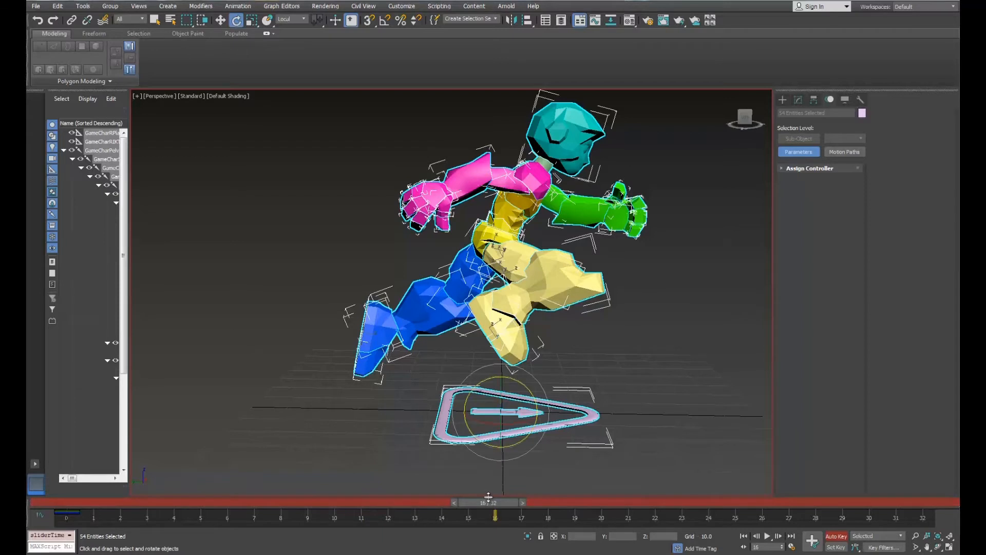
{"action": "key", "text": "k"}
{"action": "left_click_drag", "start_coordinate": [478, 503], "coordinate": [892, 503]}
{"action": "key", "text": "e"}
{"action": "key", "text": "k"}
{"action": "left_click_drag", "start_coordinate": [925, 503], "coordinate": [512, 497]}
{"action": "key", "text": "e"}
{"action": "left_click", "coordinate": [629, 341]}
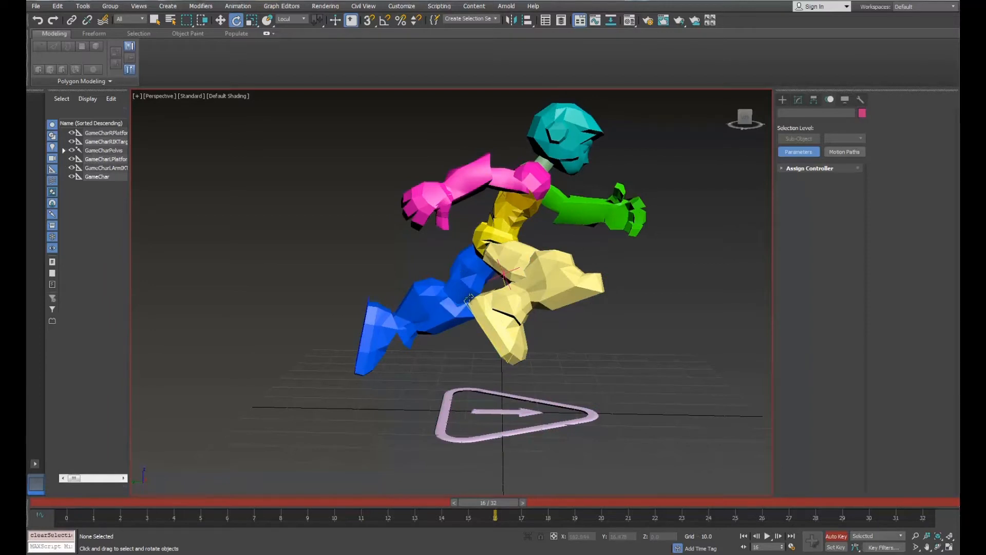
- Take a single mesh snapshot of the right foot platform at frame 16 as a position reference
{"action": "left_click", "coordinate": [466, 298]}
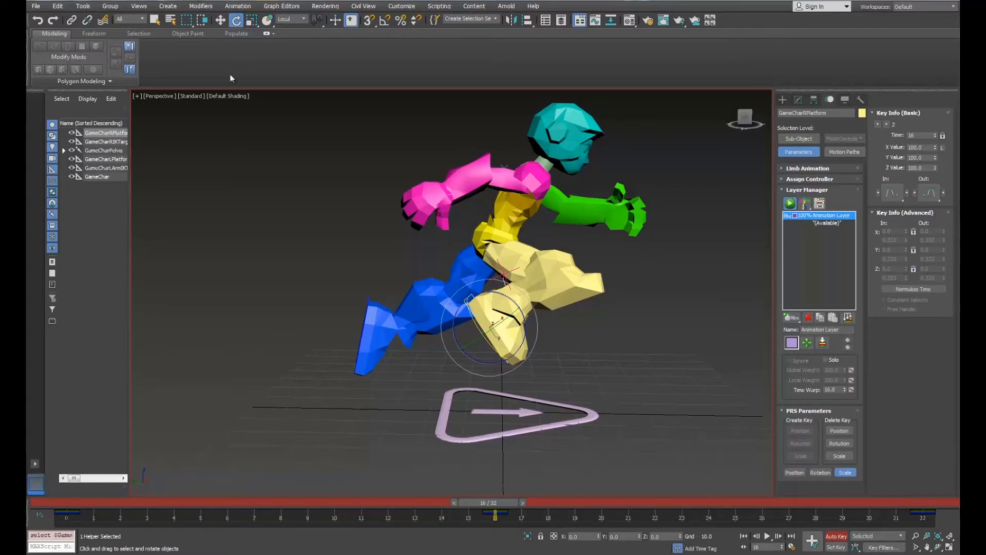
{"action": "left_click", "coordinate": [85, 6]}
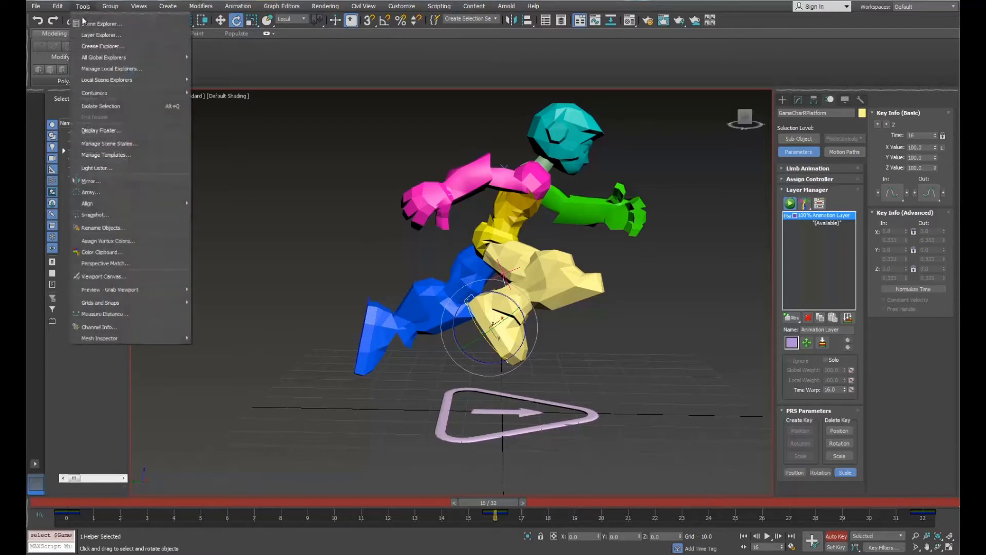
{"action": "left_click", "coordinate": [128, 213]}
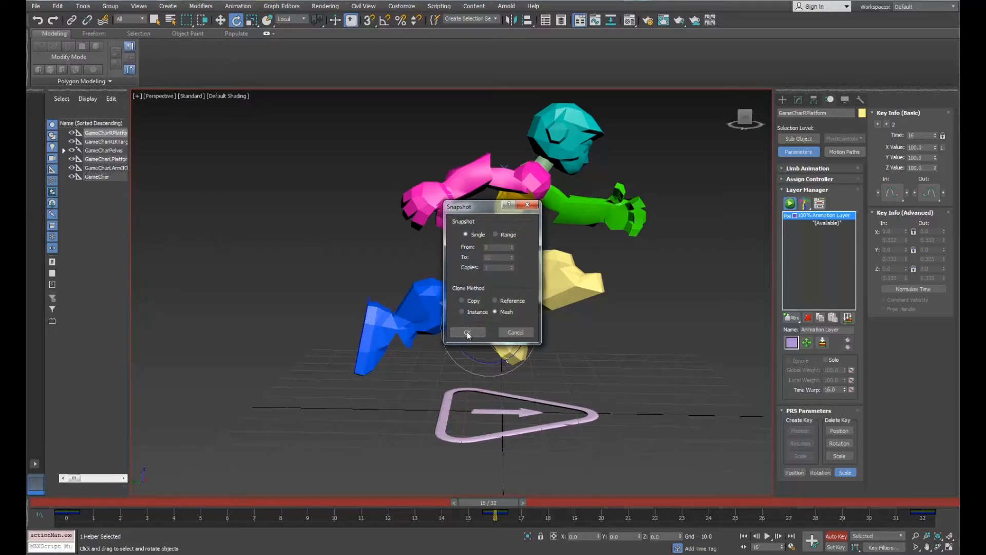
{"action": "left_click", "coordinate": [468, 333]}
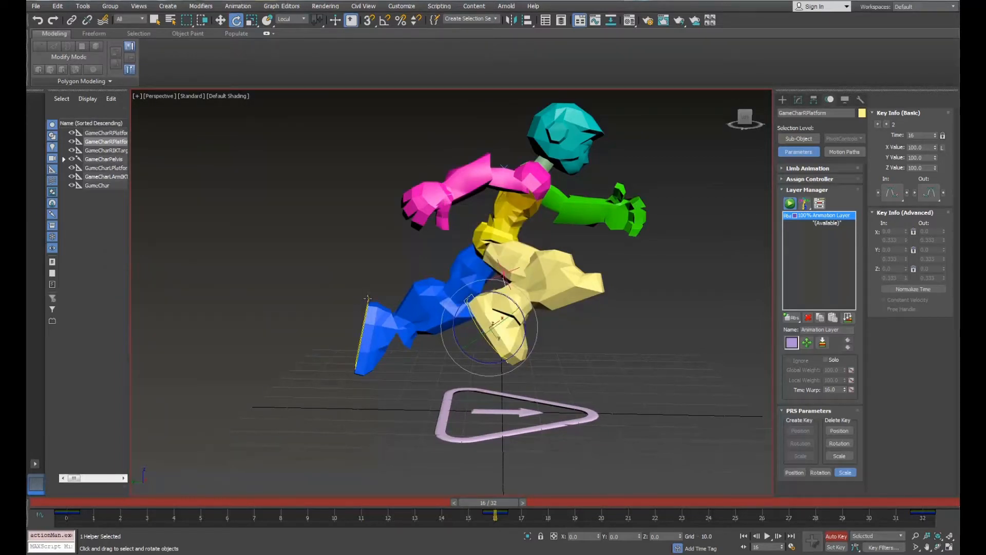
- Take a single mesh snapshot of the left foot platform at frame 16 as a position reference
{"action": "left_click", "coordinate": [364, 329]}
{"action": "left_click", "coordinate": [83, 6]}
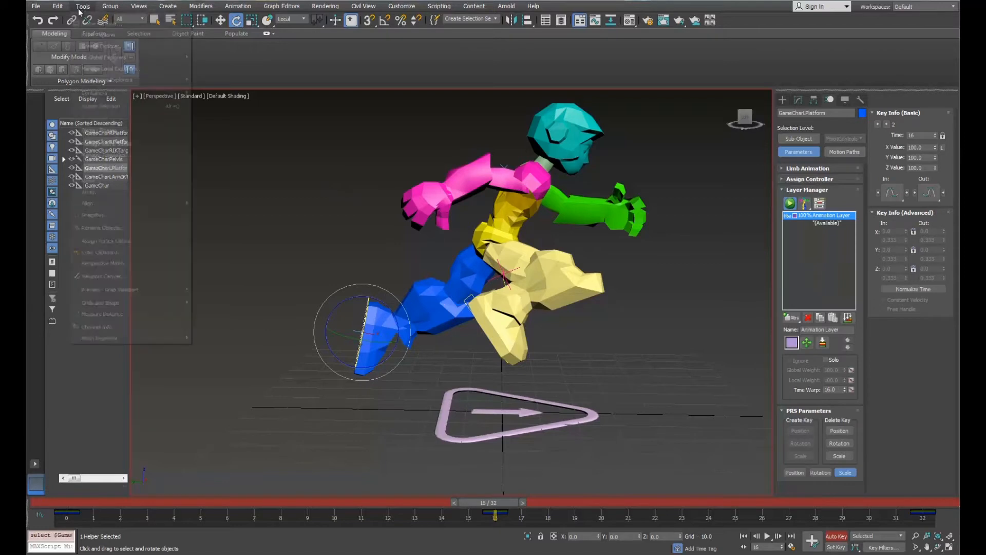
{"action": "left_click", "coordinate": [152, 213]}
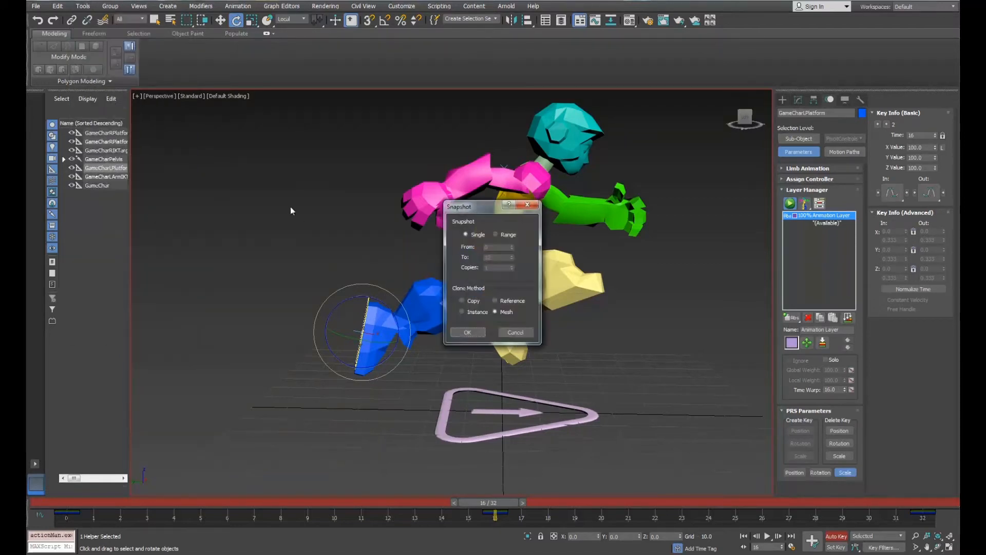
{"action": "left_click", "coordinate": [468, 332]}
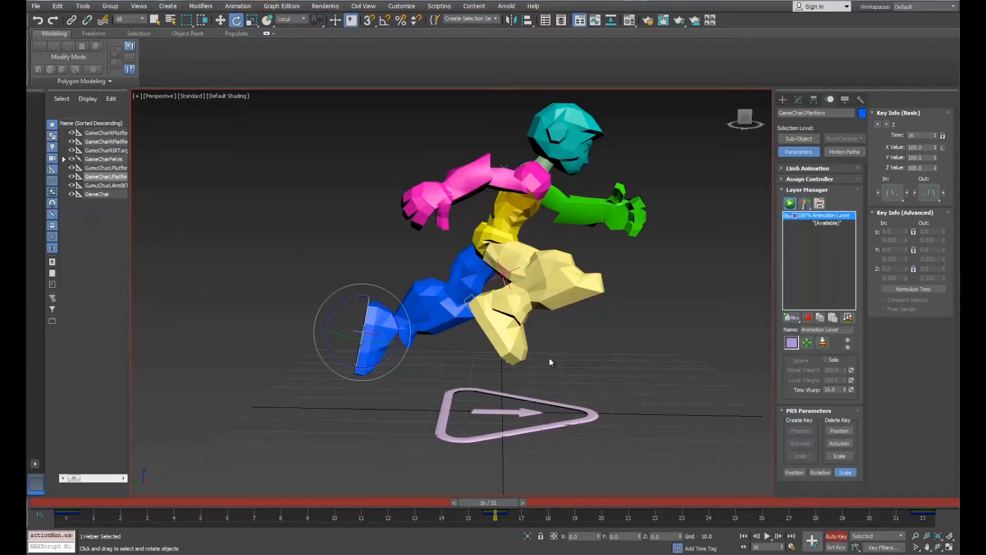
{"action": "left_click", "coordinate": [493, 314]}
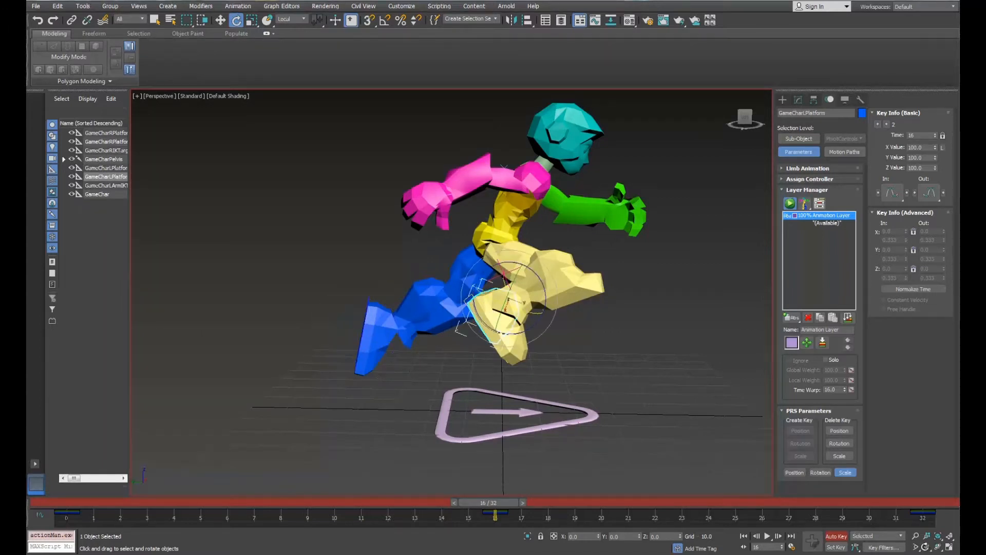
{"action": "middle_click_drag", "start_coordinate": [390, 307], "coordinate": [410, 307]}
{"action": "scroll", "coordinate": [410, 307], "scroll_direction": "up", "scroll_amount": 4}
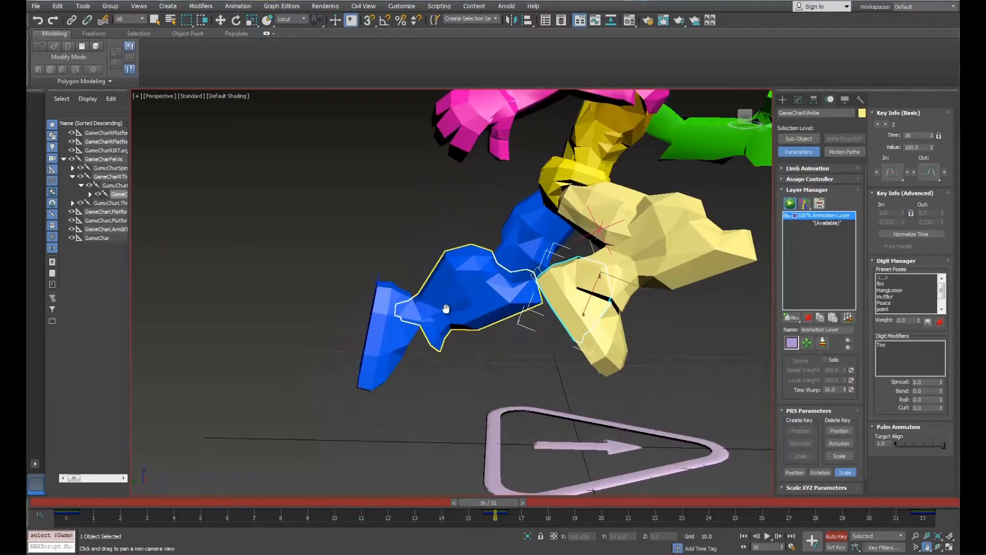
{"action": "left_click", "coordinate": [415, 362]}
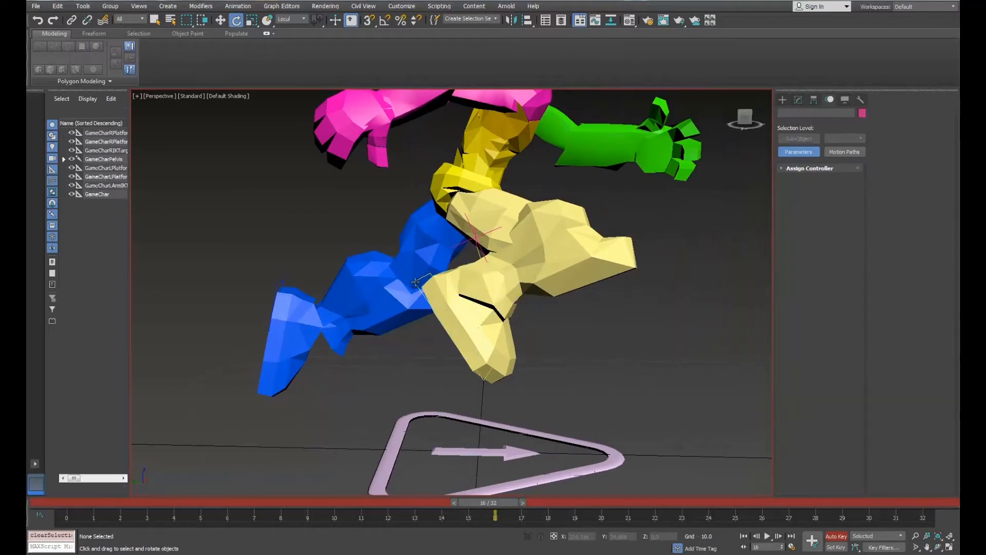
{"action": "left_click", "coordinate": [446, 329]}
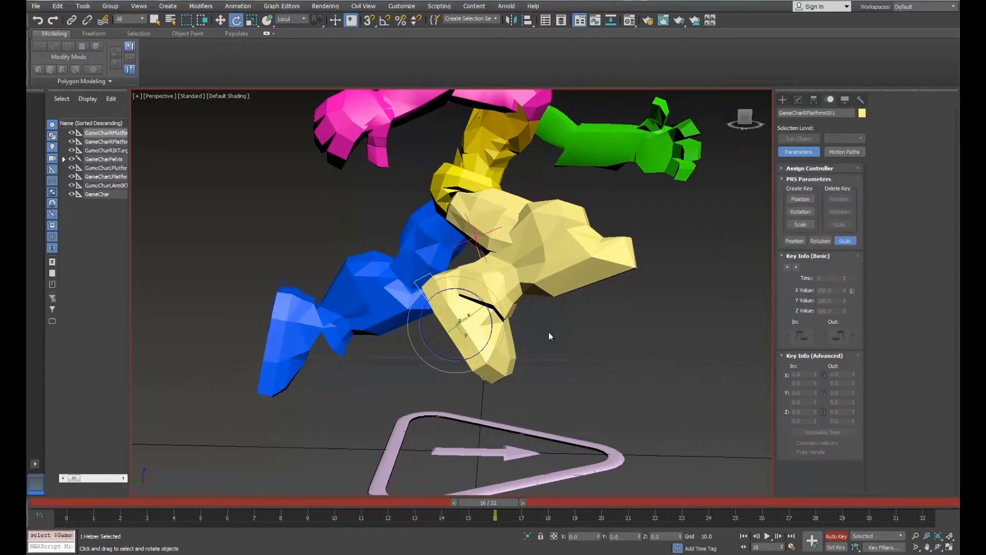
{"action": "right_click", "coordinate": [444, 315]}
{"action": "left_click", "coordinate": [480, 324]}
{"action": "left_click_drag", "start_coordinate": [452, 296], "coordinate": [525, 332]}
{"action": "key", "text": "ctrl+z"}
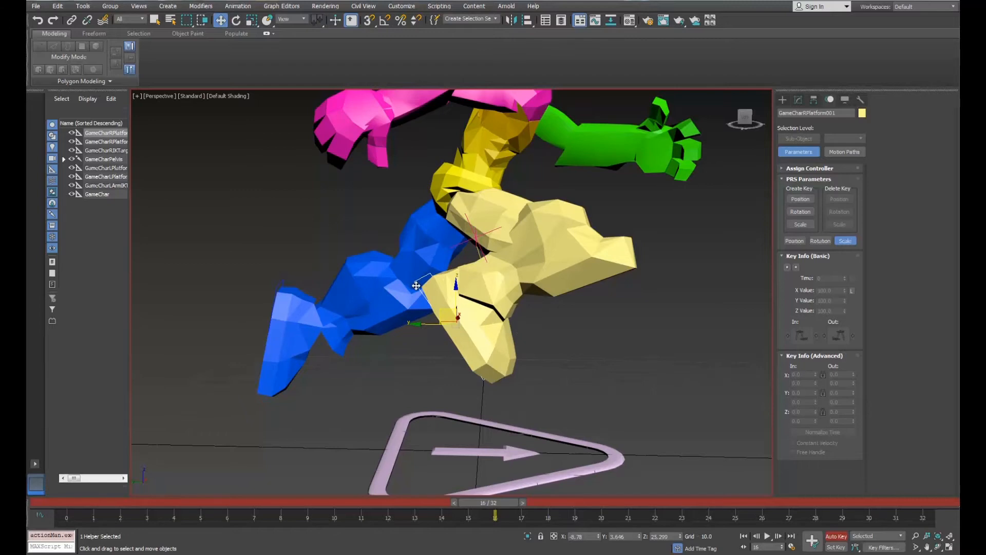
- At frame 16, move the right foot platform behind the body onto the left platform's snapshot, and rotate it to match
{"action": "left_click_drag", "start_coordinate": [446, 311], "coordinate": [377, 322]}
{"action": "left_click", "coordinate": [439, 310]}
{"action": "left_click_drag", "start_coordinate": [297, 329], "coordinate": [285, 333]}
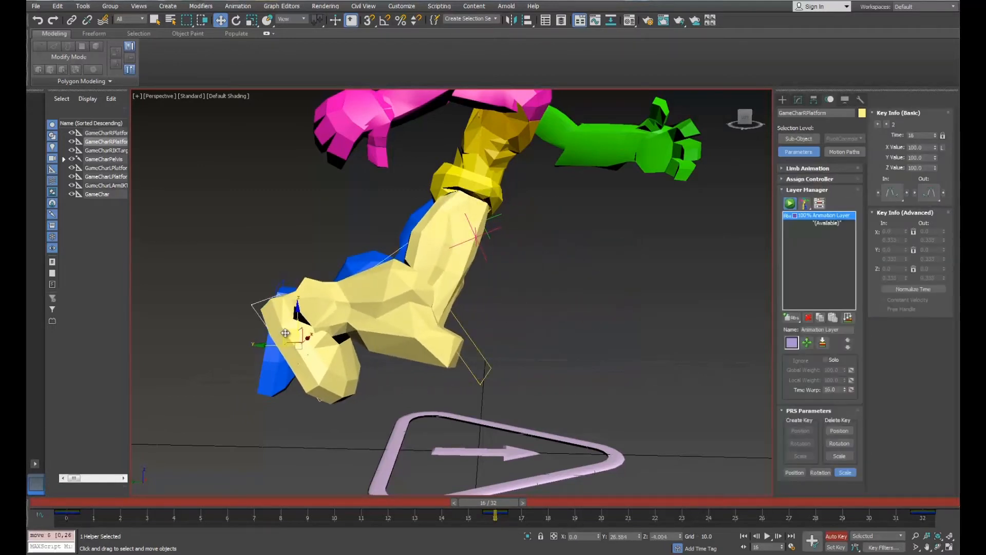
{"action": "right_click", "coordinate": [298, 339]}
{"action": "left_click", "coordinate": [317, 346]}
{"action": "left_click_drag", "start_coordinate": [317, 346], "coordinate": [293, 264]}
{"action": "key", "text": "w"}
{"action": "left_click", "coordinate": [293, 263]}
- Move the left foot platform under the hips beside the right platform's snapshot, and rotate it to match
{"action": "left_click", "coordinate": [283, 283]}
{"action": "left_click_drag", "start_coordinate": [256, 318], "coordinate": [455, 306]}
{"action": "left_click", "coordinate": [264, 329]}
{"action": "right_click", "coordinate": [457, 304]}
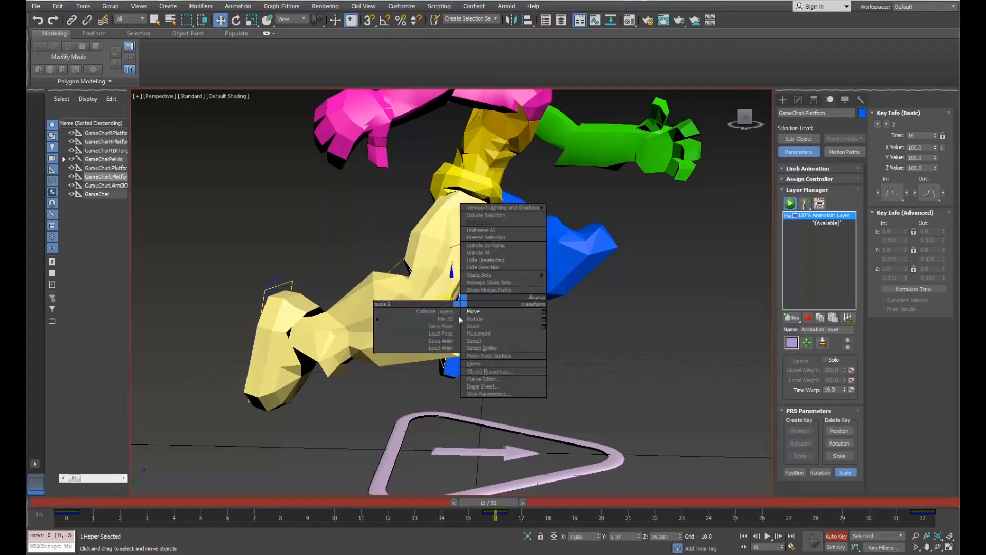
{"action": "left_click", "coordinate": [488, 317]}
{"action": "mouse_move", "coordinate": [487, 304]}
{"action": "left_mouse_down"}
{"action": "mouse_move", "coordinate": [460, 293]}
{"action": "mouse_move", "coordinate": [359, 309]}
{"action": "mouse_move", "coordinate": [480, 314]}
{"action": "left_mouse_up"}
{"action": "right_click", "coordinate": [460, 293]}
{"action": "left_click", "coordinate": [475, 304]}
- Fine-tune the position and rotation of both foot platforms so they line up with the opposite foot's snapshot
{"action": "left_click", "coordinate": [938, 547]}
{"action": "right_click", "coordinate": [480, 313]}
{"action": "left_click", "coordinate": [298, 297]}
{"action": "left_click_drag", "start_coordinate": [259, 352], "coordinate": [238, 354]}
{"action": "left_click", "coordinate": [938, 547]}
{"action": "left_click_drag", "start_coordinate": [483, 262], "coordinate": [488, 359]}
{"action": "right_click", "coordinate": [488, 359]}
{"action": "left_click_drag", "start_coordinate": [236, 346], "coordinate": [231, 346]}
{"action": "left_click", "coordinate": [939, 549]}
{"action": "left_click_drag", "start_coordinate": [465, 313], "coordinate": [478, 217]}
- Delete the left and right foot platform snapshots, and scrub back to frame 0 to check the leg swap
{"action": "scroll", "coordinate": [461, 210], "scroll_direction": "down", "scroll_amount": 4}
{"action": "left_click_drag", "start_coordinate": [500, 505], "coordinate": [323, 461]}
{"action": "key", "text": "w"}
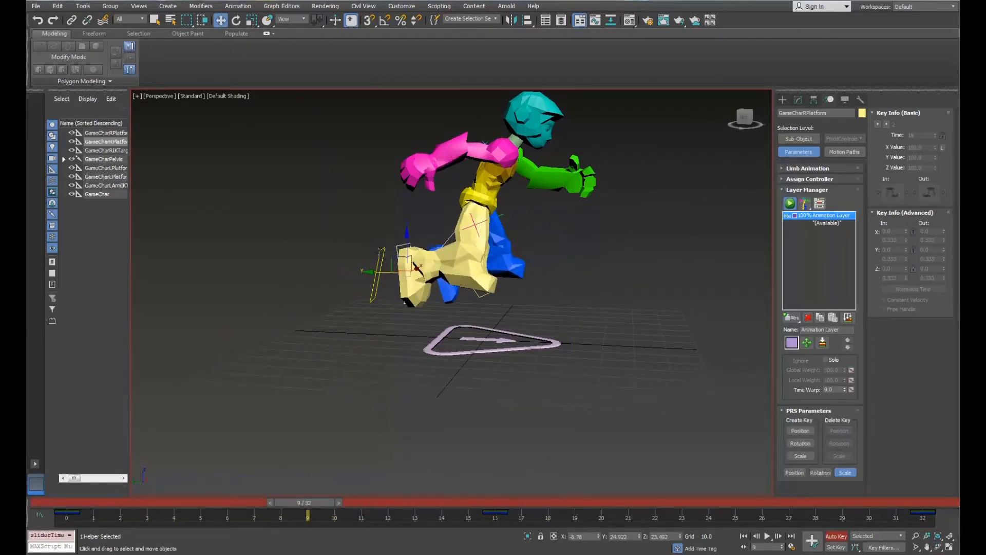
{"action": "left_click", "coordinate": [435, 268]}
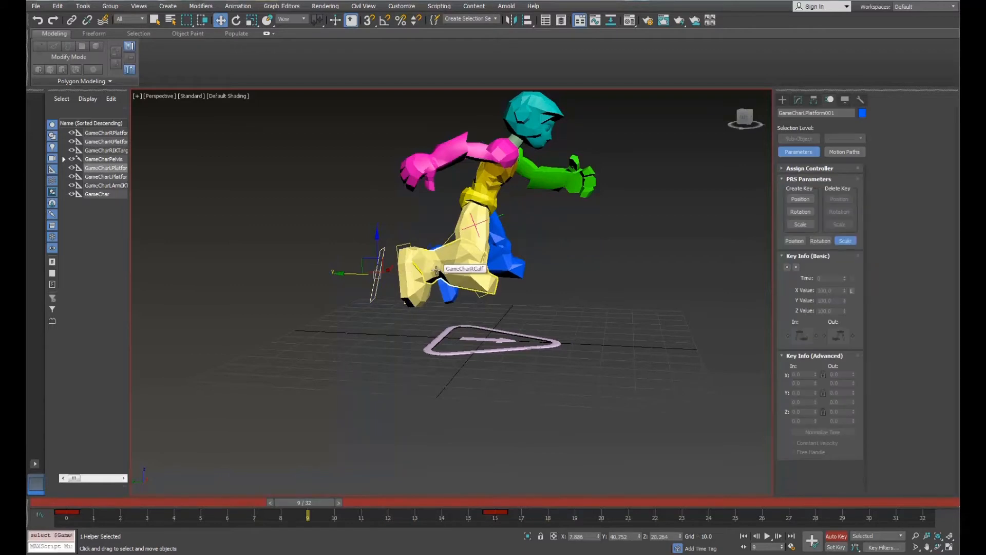
{"action": "key", "text": "Delete"}
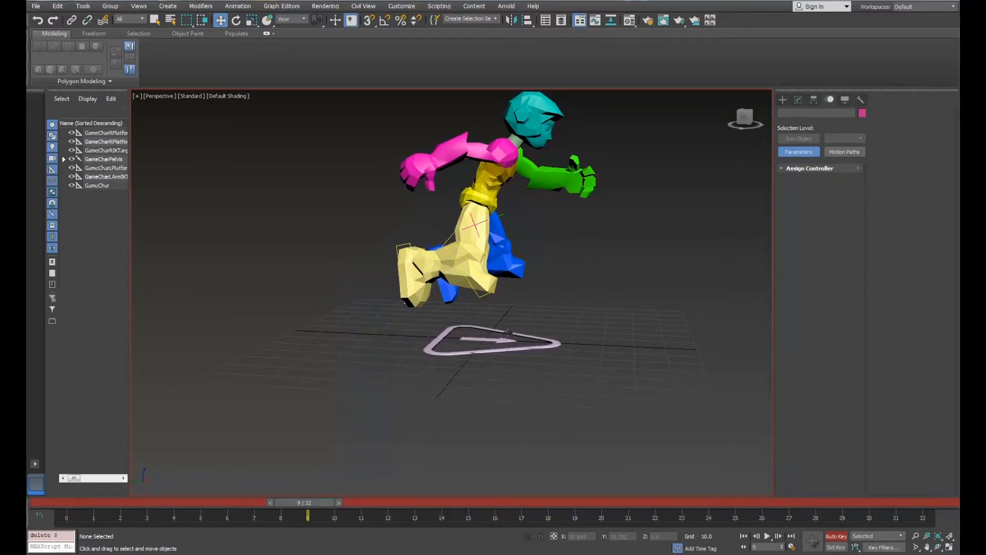
{"action": "left_click", "coordinate": [499, 315]}
{"action": "key", "text": "Delete"}
{"action": "left_click_drag", "start_coordinate": [312, 500], "coordinate": [66, 507]}
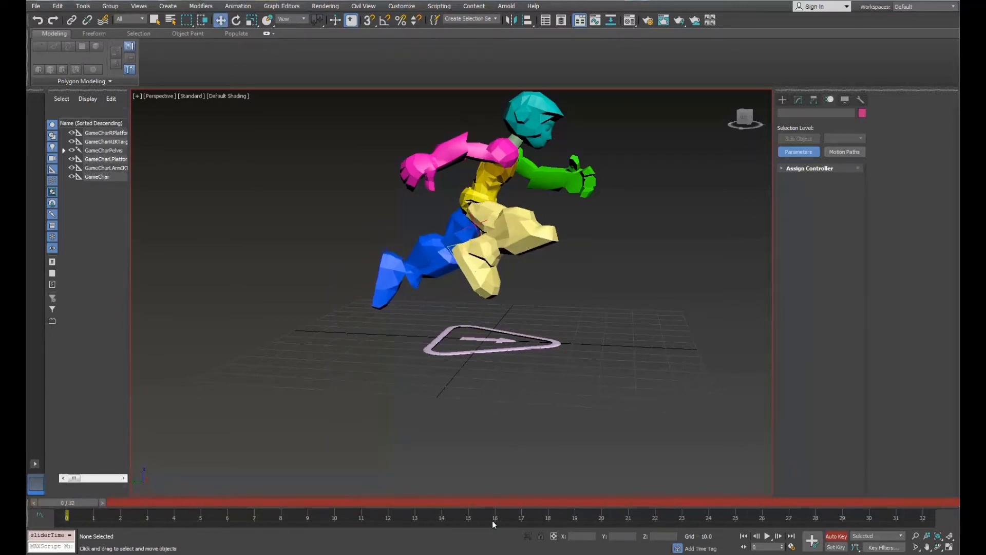
- Take single mesh snapshots of the right and left palms together at frame 15 as arm references
{"action": "left_click_drag", "start_coordinate": [516, 316], "coordinate": [527, 346]}
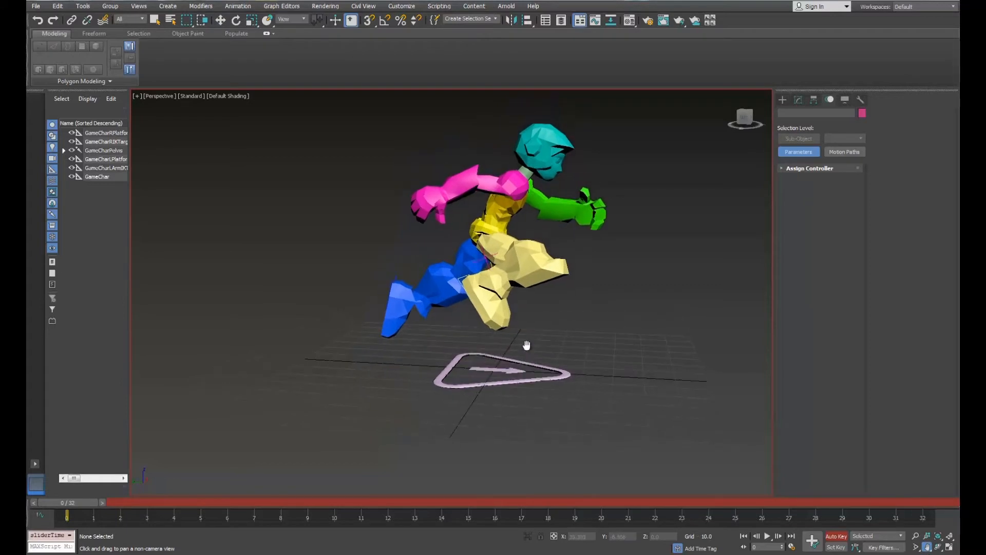
{"action": "scroll", "coordinate": [501, 226], "scroll_direction": "up", "scroll_amount": 3}
{"action": "left_click_drag", "start_coordinate": [504, 250], "coordinate": [509, 270]}
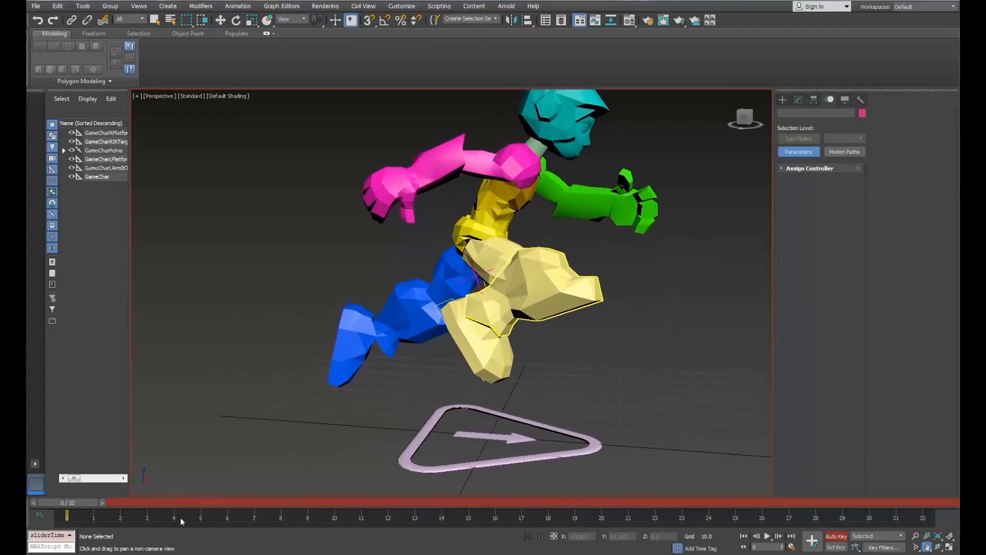
{"action": "left_click_drag", "start_coordinate": [69, 501], "coordinate": [472, 490]}
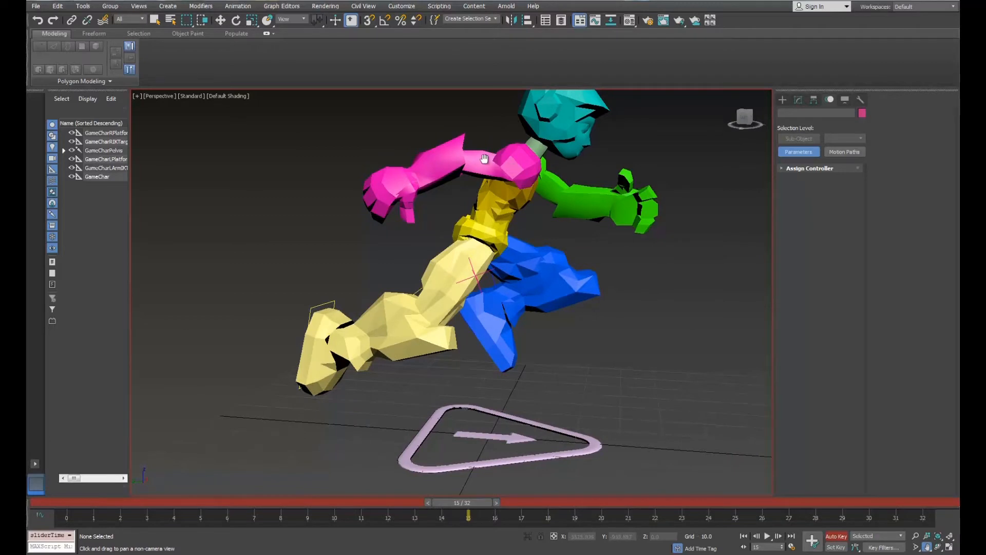
{"action": "left_click", "coordinate": [431, 174]}
{"action": "left_click", "coordinate": [941, 546]}
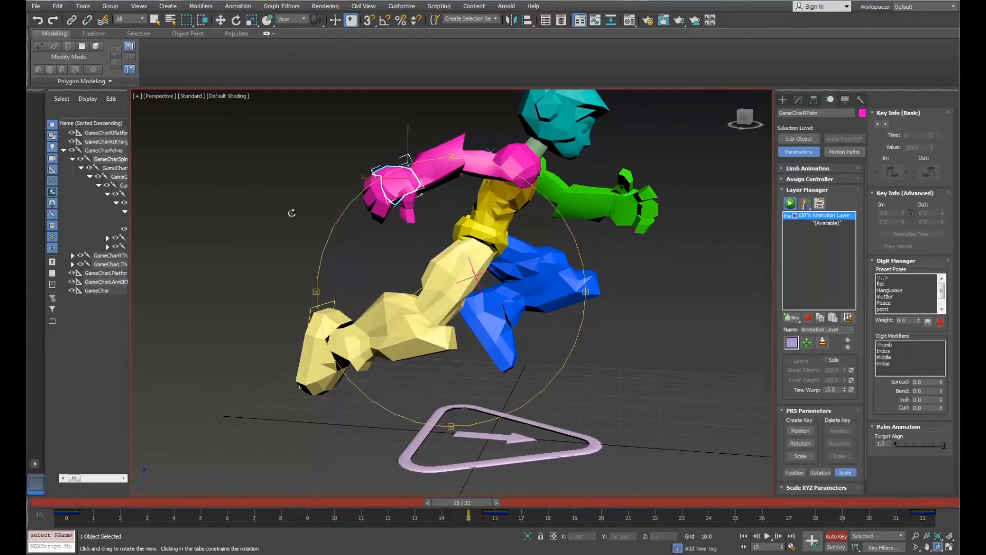
{"action": "left_click_drag", "start_coordinate": [452, 210], "coordinate": [516, 214]}
{"action": "right_click", "coordinate": [528, 213]}
{"action": "left_click", "coordinate": [611, 206], "text": "ctrl"}
{"action": "left_click", "coordinate": [82, 6]}
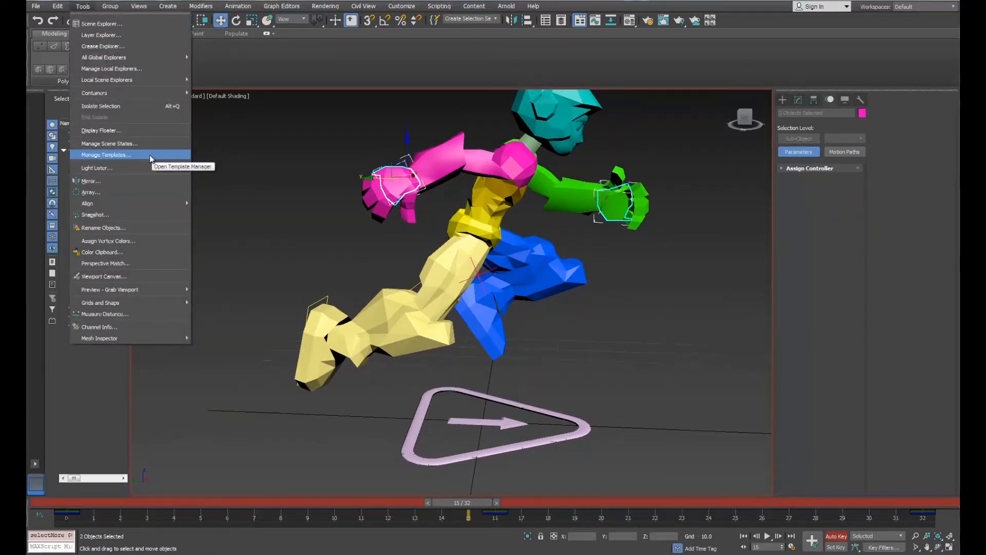
{"action": "left_click", "coordinate": [162, 214]}
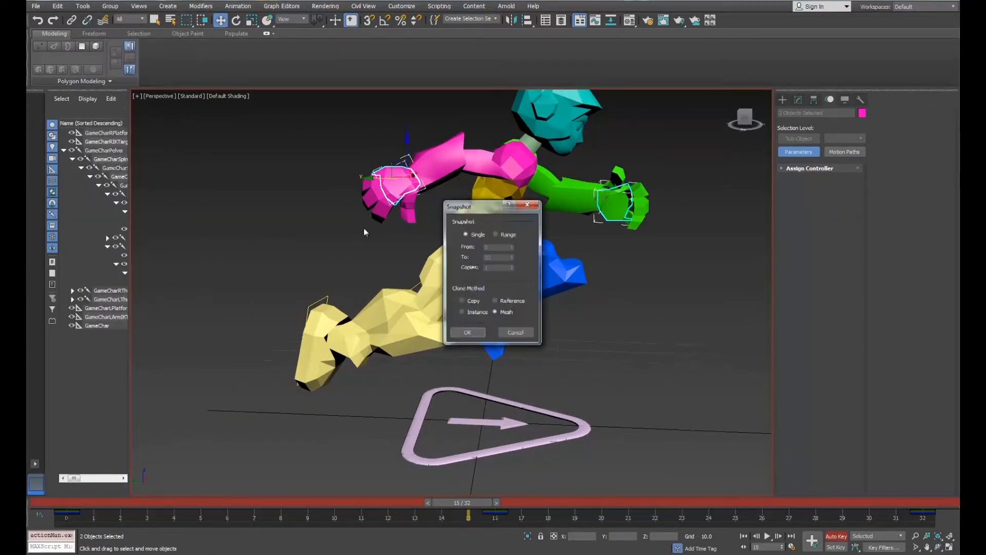
{"action": "left_click", "coordinate": [469, 332]}
- At frame 16, rotate the right upper arm forward in front of the body toward the left palm's snapshot
{"action": "left_click", "coordinate": [480, 157]}
{"action": "right_click", "coordinate": [480, 157]}
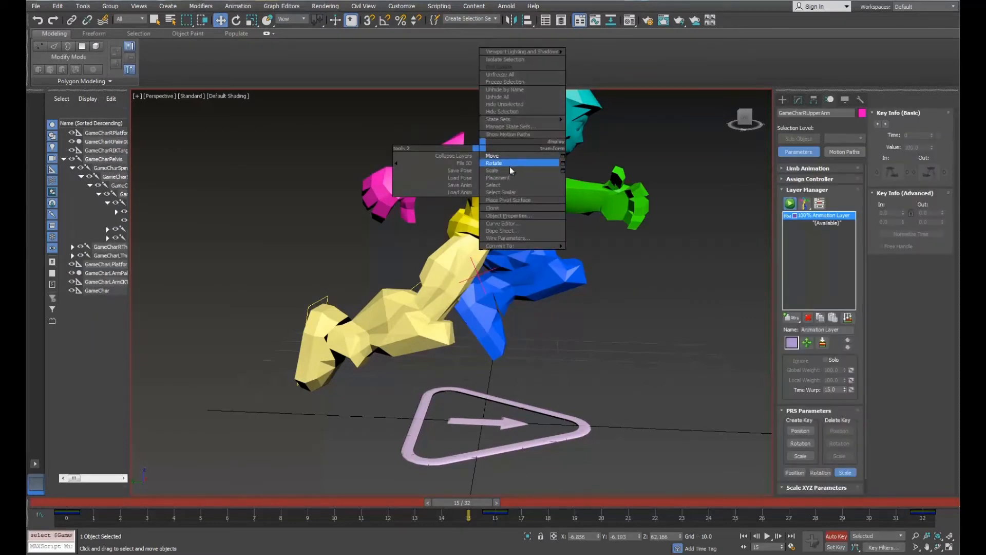
{"action": "left_click_drag", "start_coordinate": [473, 507], "coordinate": [499, 506]}
{"action": "right_click", "coordinate": [480, 159]}
{"action": "left_click", "coordinate": [522, 179]}
{"action": "left_click_drag", "start_coordinate": [477, 167], "coordinate": [579, 192]}
- Rotate the left upper arm backward to the right palm's snapshot, and fine-tune the right upper arm's forward swing
{"action": "left_click", "coordinate": [542, 174]}
{"action": "left_click_drag", "start_coordinate": [502, 128], "coordinate": [659, 163]}
{"action": "left_click", "coordinate": [565, 207]}
{"action": "left_click", "coordinate": [523, 199]}
{"action": "left_click_drag", "start_coordinate": [539, 190], "coordinate": [571, 160]}
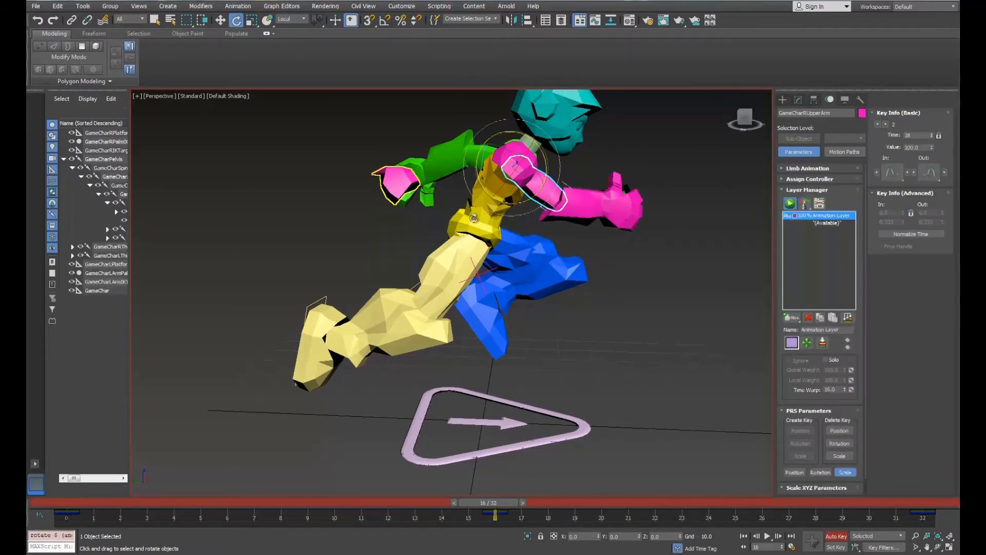
- Delete both palm snapshots and scrub back to frame 0 to check the arm swing
{"action": "left_click", "coordinate": [446, 218]}
{"action": "left_click", "coordinate": [622, 198]}
{"action": "left_click", "coordinate": [727, 247]}
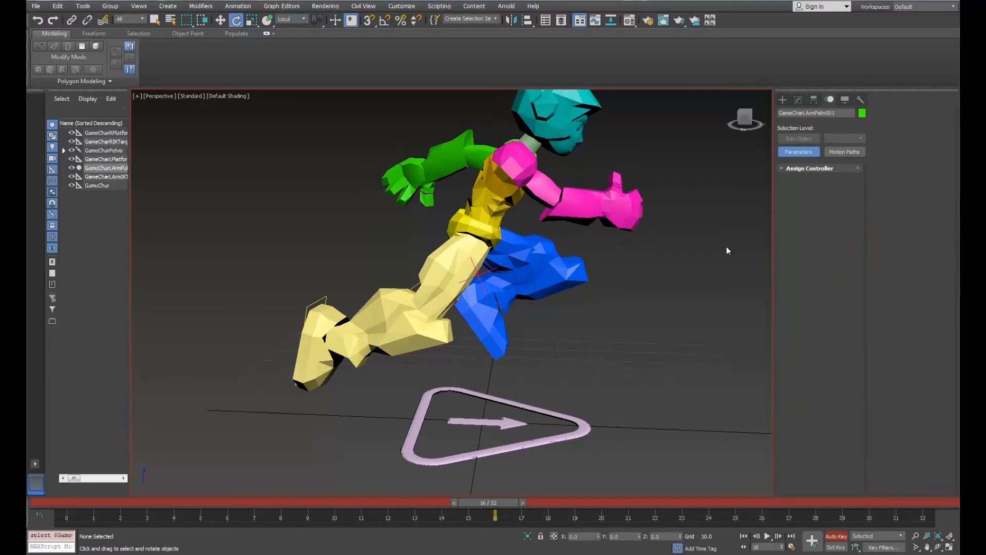
{"action": "key", "text": "Delete"}
{"action": "left_click_drag", "start_coordinate": [445, 509], "coordinate": [36, 480]}
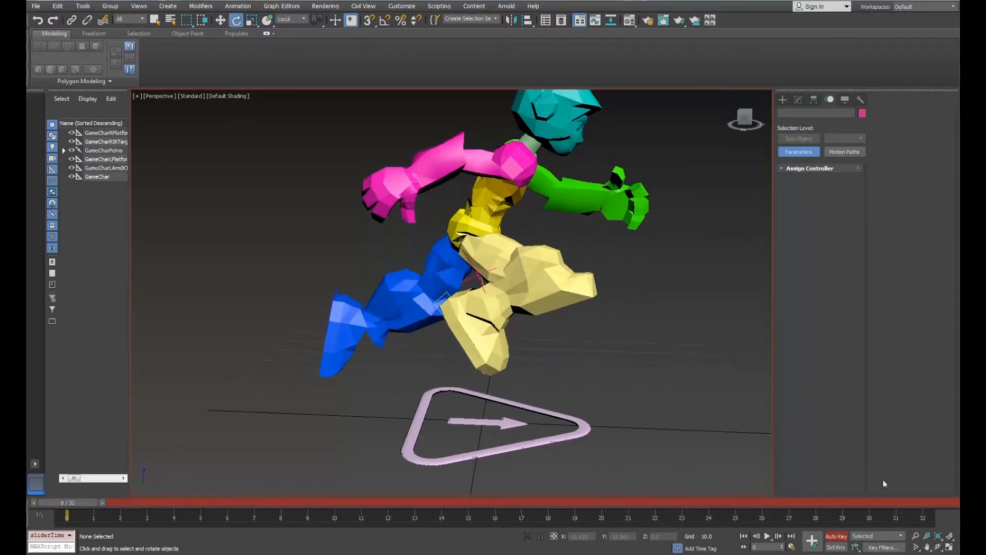
- Select the right foot platform at frame 0, viewing the character from the side
{"action": "left_click", "coordinate": [938, 547]}
{"action": "left_click_drag", "start_coordinate": [452, 288], "coordinate": [453, 351]}
{"action": "left_click", "coordinate": [928, 548]}
{"action": "scroll", "coordinate": [433, 350], "scroll_direction": "down", "scroll_amount": 3}
{"action": "mouse_move", "coordinate": [69, 505]}
{"action": "left_mouse_down"}
{"action": "mouse_move", "coordinate": [348, 510]}
{"action": "mouse_move", "coordinate": [70, 506]}
{"action": "left_mouse_up"}
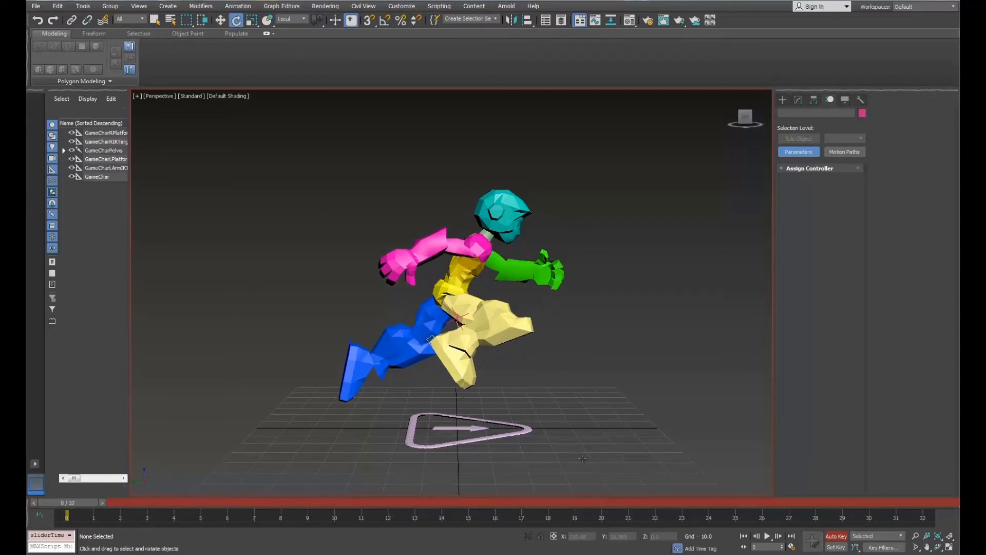
{"action": "left_click", "coordinate": [431, 341]}
{"action": "key", "text": "z"}
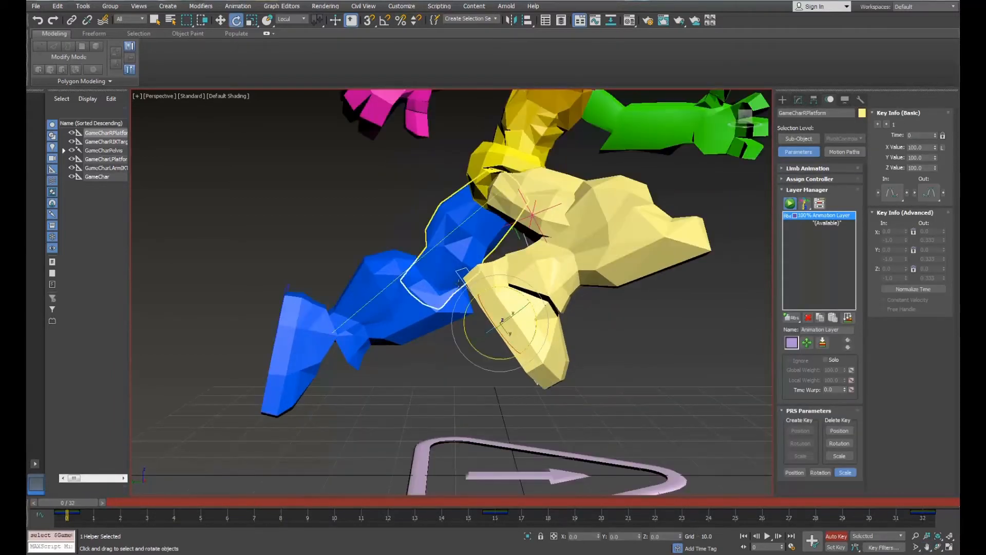
{"action": "left_click", "coordinate": [543, 404]}
{"action": "left_click", "coordinate": [461, 294]}
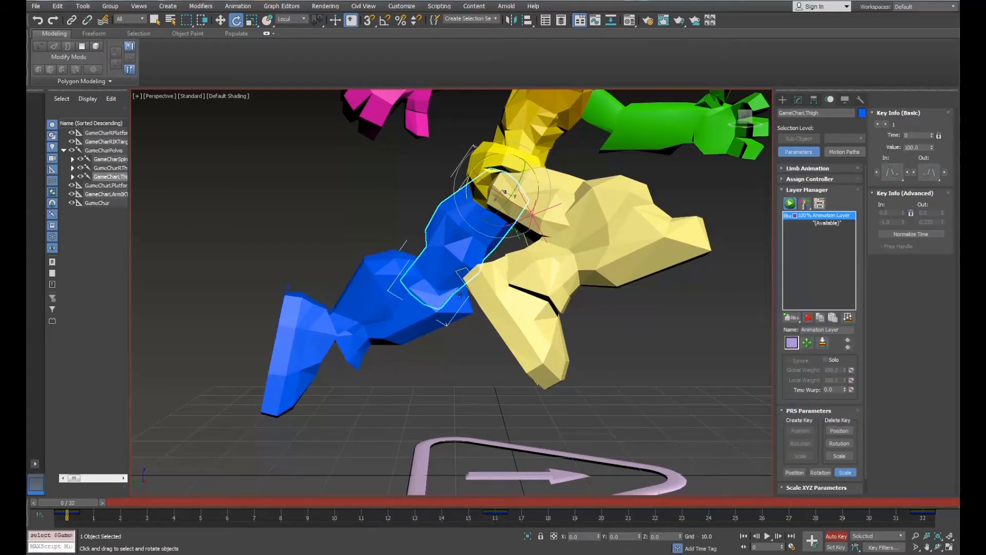
{"action": "left_click", "coordinate": [510, 392]}
{"action": "left_click", "coordinate": [929, 548]}
{"action": "scroll", "coordinate": [545, 370], "scroll_direction": "down", "scroll_amount": 3}
{"action": "left_click_drag", "start_coordinate": [536, 365], "coordinate": [539, 386]}
{"action": "key", "text": "e"}
- At frame 8, rotate the right foot platform about 78 degrees to flatten it, then plant it beneath the body with Z at 0
{"action": "left_click_drag", "start_coordinate": [77, 503], "coordinate": [291, 504]}
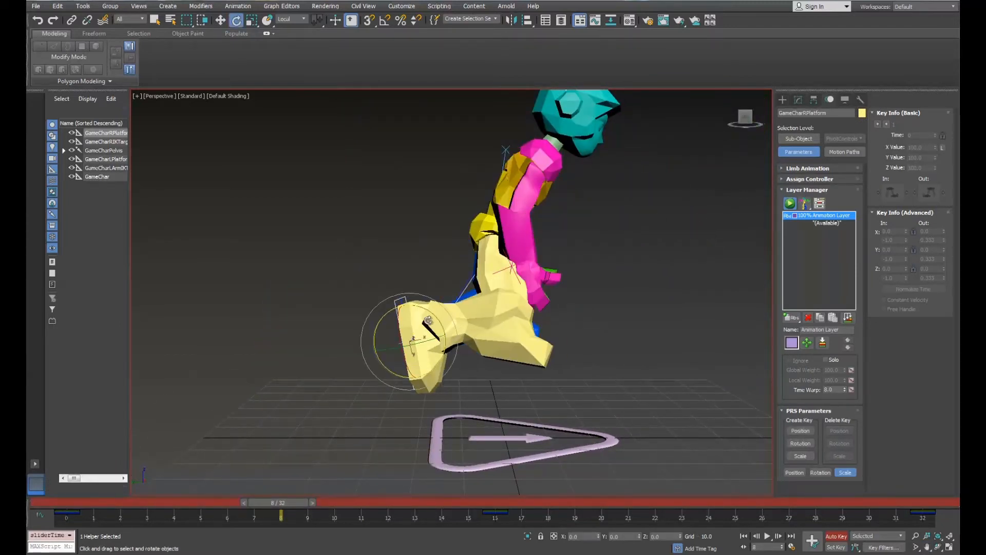
{"action": "left_click_drag", "start_coordinate": [434, 320], "coordinate": [358, 282]}
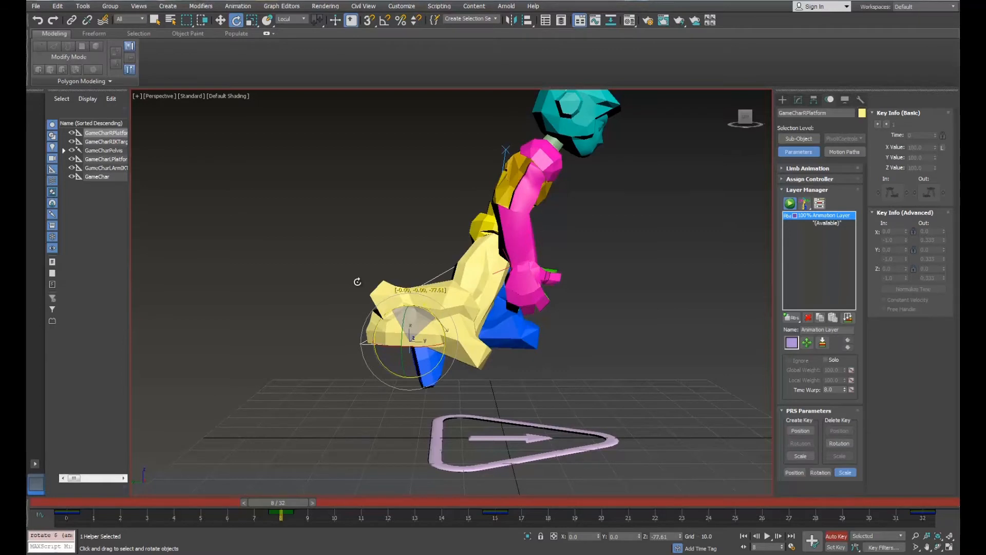
{"action": "key", "text": "w"}
{"action": "left_click_drag", "start_coordinate": [399, 327], "coordinate": [484, 418]}
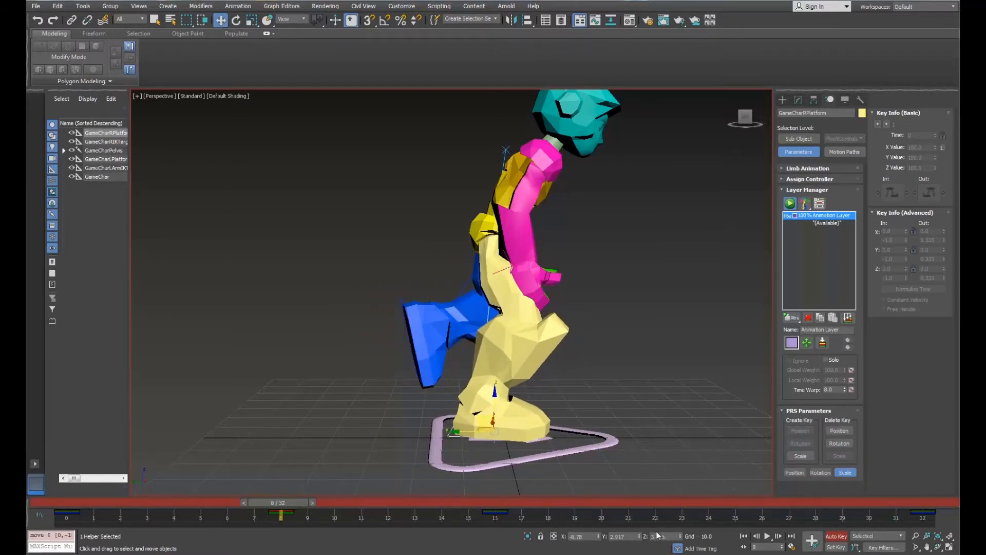
{"action": "right_click", "coordinate": [679, 538]}
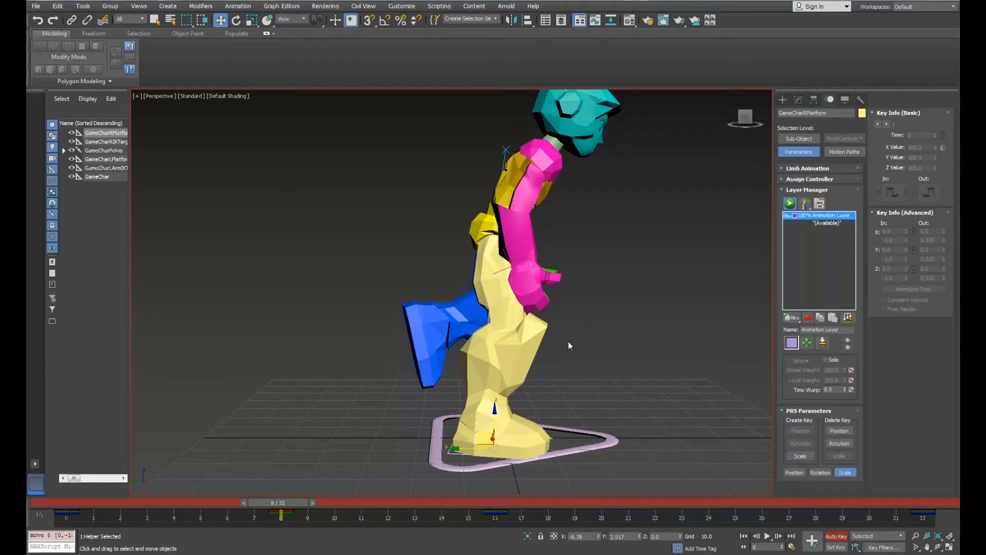
- At frame 24, rotate the left foot platform flat and plant it beneath the body with Z at 0
{"action": "mouse_move", "coordinate": [290, 503]}
{"action": "left_mouse_down"}
{"action": "mouse_move", "coordinate": [167, 501]}
{"action": "mouse_move", "coordinate": [304, 503]}
{"action": "mouse_move", "coordinate": [283, 502]}
{"action": "left_mouse_up"}
{"action": "key", "text": "w"}
{"action": "left_click_drag", "start_coordinate": [400, 300], "coordinate": [322, 318]}
{"action": "left_click_drag", "start_coordinate": [295, 503], "coordinate": [700, 495]}
{"action": "key", "text": "w"}
{"action": "right_click", "coordinate": [681, 537]}
{"action": "key", "text": "e"}
{"action": "left_click_drag", "start_coordinate": [426, 393], "coordinate": [323, 399]}
{"action": "key", "text": "w"}
{"action": "left_click_drag", "start_coordinate": [380, 429], "coordinate": [476, 424]}
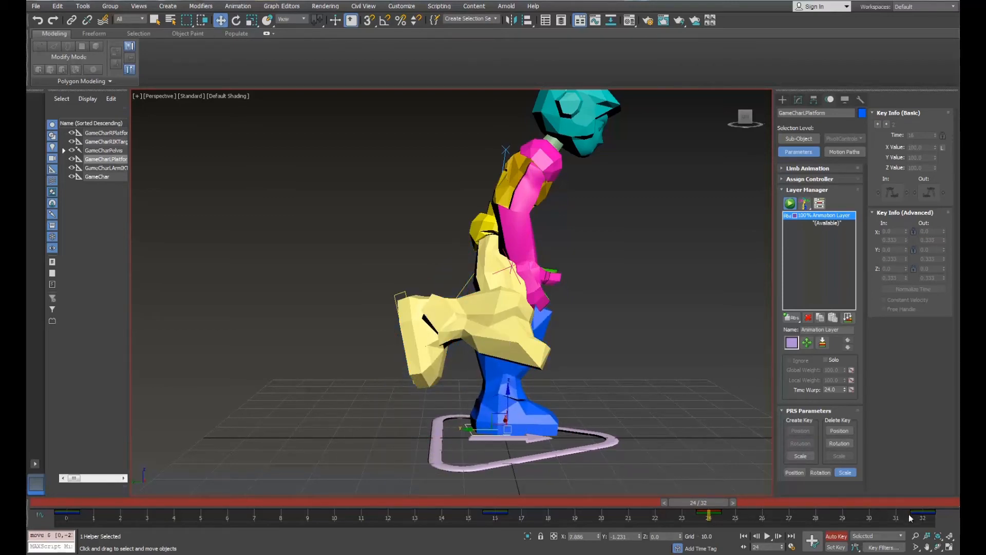
- Scrub between frames 24 and 8 to compare the planted-foot poses from the side
{"action": "left_click", "coordinate": [938, 548]}
{"action": "left_click_drag", "start_coordinate": [545, 308], "coordinate": [571, 311]}
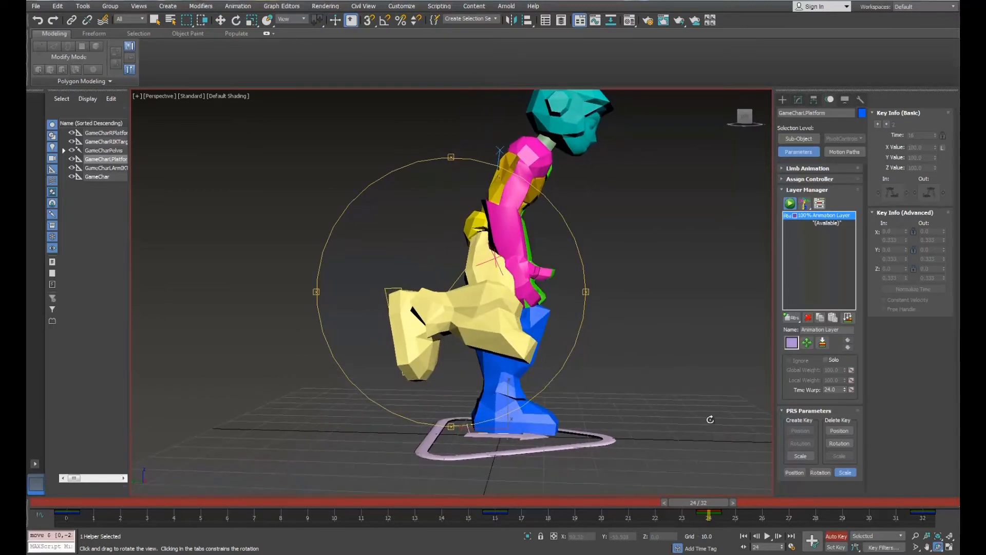
{"action": "left_click_drag", "start_coordinate": [699, 504], "coordinate": [276, 494]}
{"action": "key", "text": "ctrl+r"}
{"action": "left_click_drag", "start_coordinate": [529, 356], "coordinate": [540, 350]}
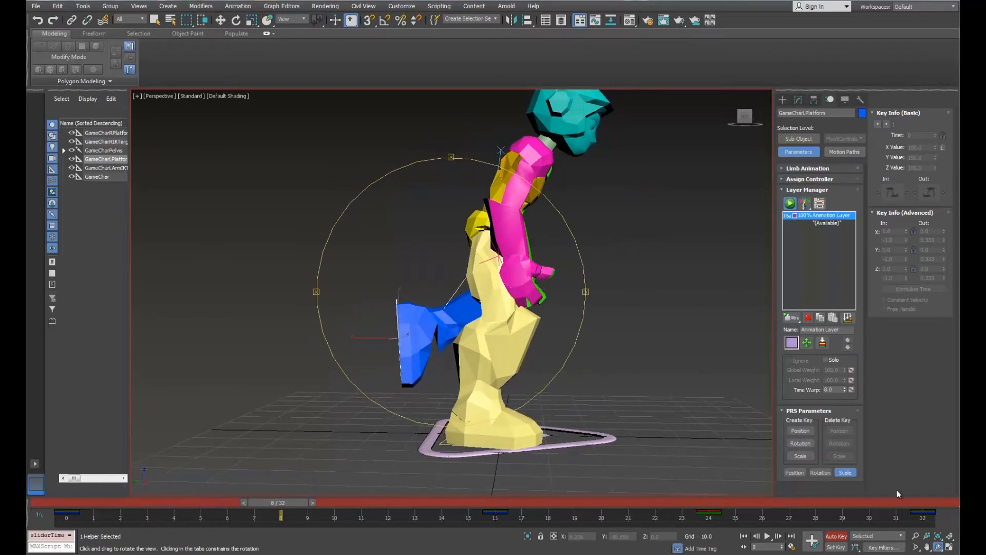
{"action": "left_click", "coordinate": [927, 548]}
{"action": "left_click_drag", "start_coordinate": [484, 284], "coordinate": [454, 310]}
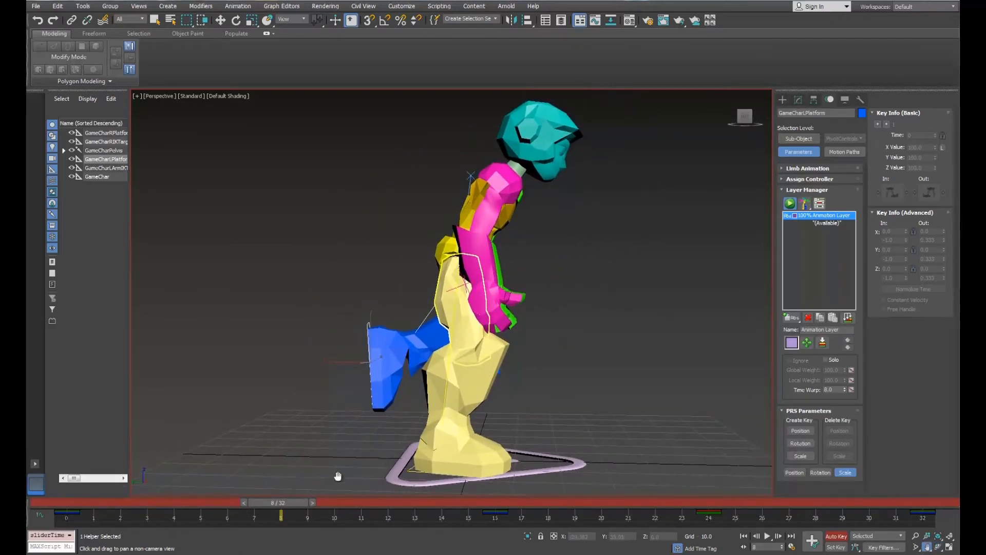
{"action": "left_click_drag", "start_coordinate": [297, 505], "coordinate": [318, 488]}
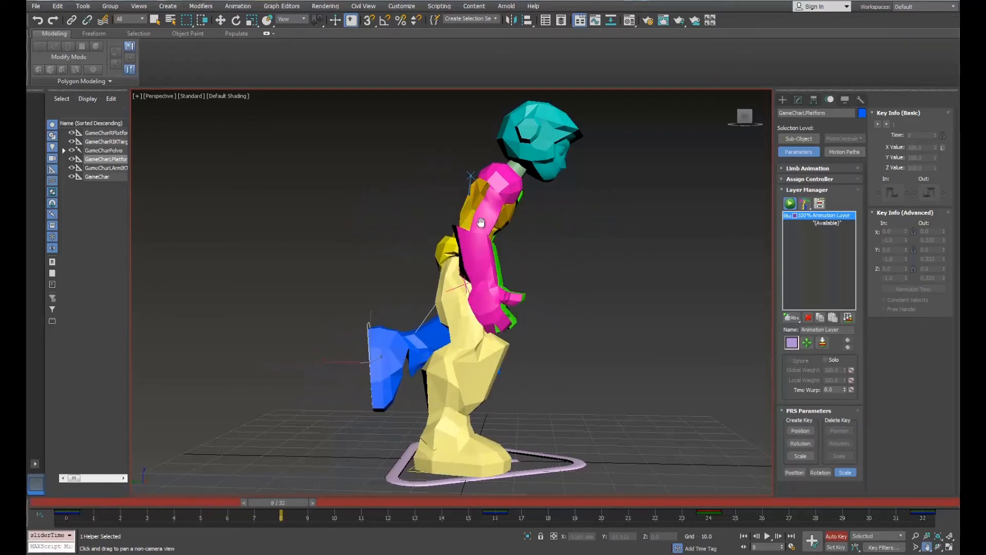
- Lower the pelvis at frame 8, and lower it at frame 24 by about 3.5 units, so the supporting legs bend
{"action": "key", "text": "w"}
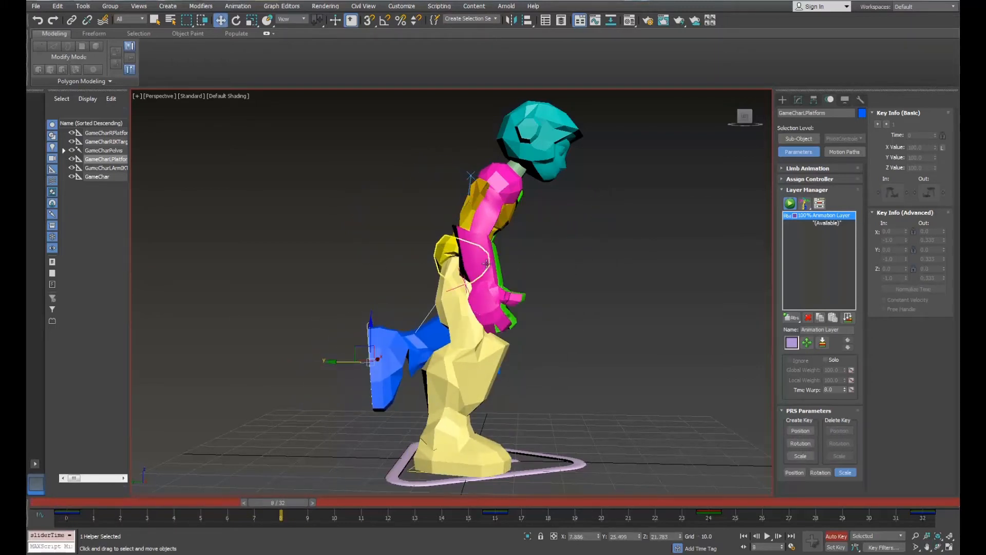
{"action": "left_click", "coordinate": [444, 256]}
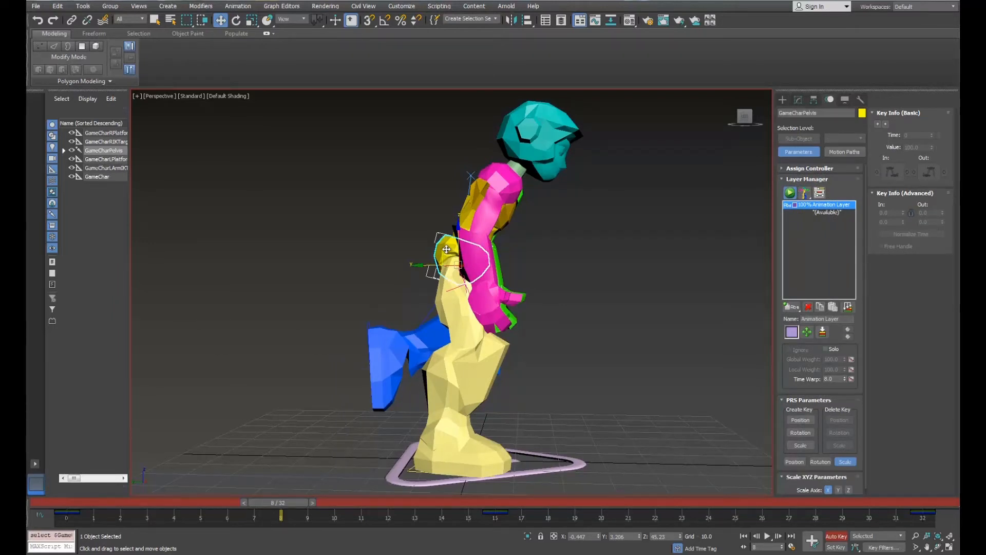
{"action": "left_click_drag", "start_coordinate": [447, 251], "coordinate": [449, 272]}
{"action": "left_click_drag", "start_coordinate": [275, 507], "coordinate": [713, 490]}
{"action": "key", "text": "w"}
{"action": "left_click_drag", "start_coordinate": [447, 252], "coordinate": [451, 266]}
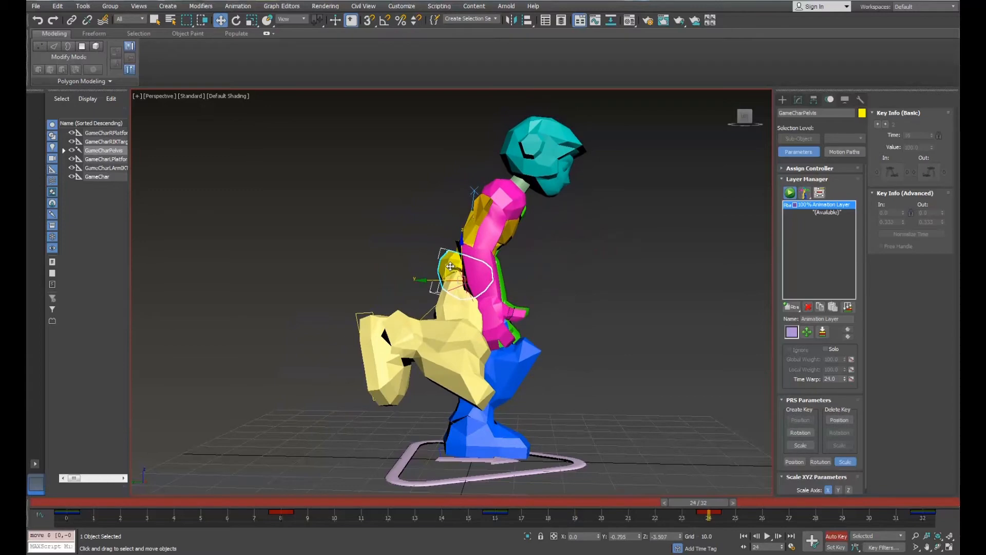
- At frame 0, rotate the pelvis about 10 degrees around its local X axis
{"action": "left_click_drag", "start_coordinate": [719, 511], "coordinate": [39, 515]}
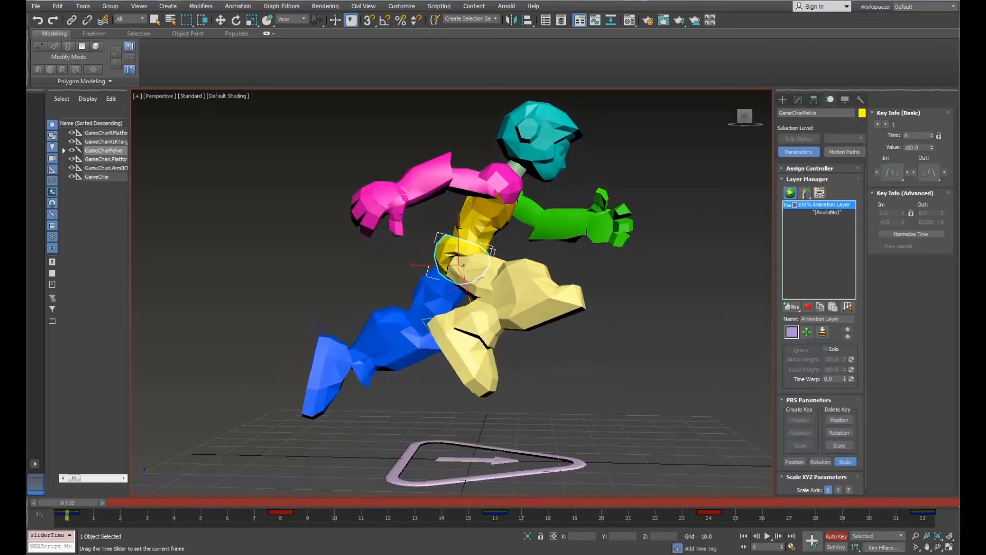
{"action": "left_click_drag", "start_coordinate": [155, 517], "coordinate": [58, 519]}
{"action": "left_click", "coordinate": [938, 546]}
{"action": "left_click_drag", "start_coordinate": [390, 277], "coordinate": [422, 276]}
{"action": "scroll", "coordinate": [477, 266], "scroll_direction": "up", "scroll_amount": 2}
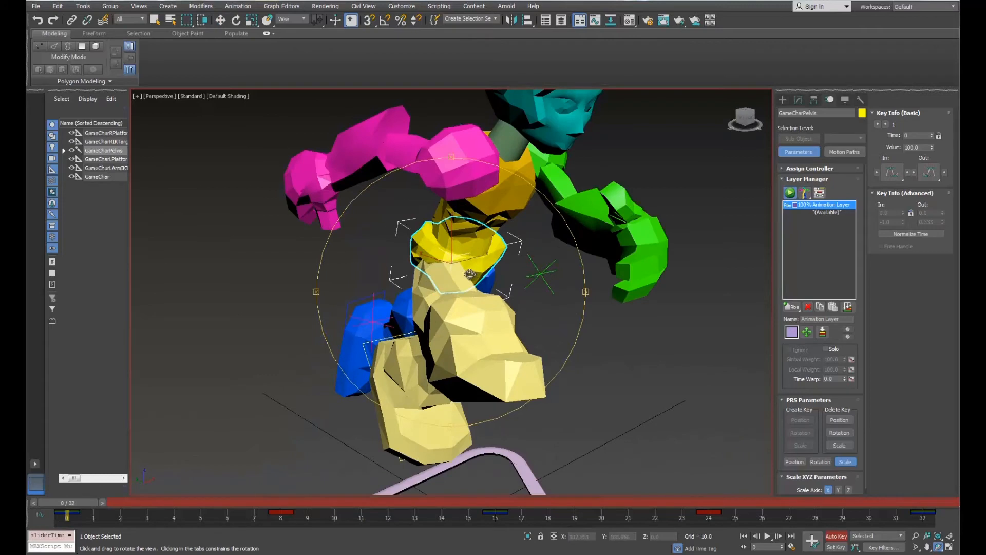
{"action": "middle_click_drag", "start_coordinate": [478, 267], "coordinate": [490, 267], "text": "alt"}
{"action": "right_click", "coordinate": [486, 266]}
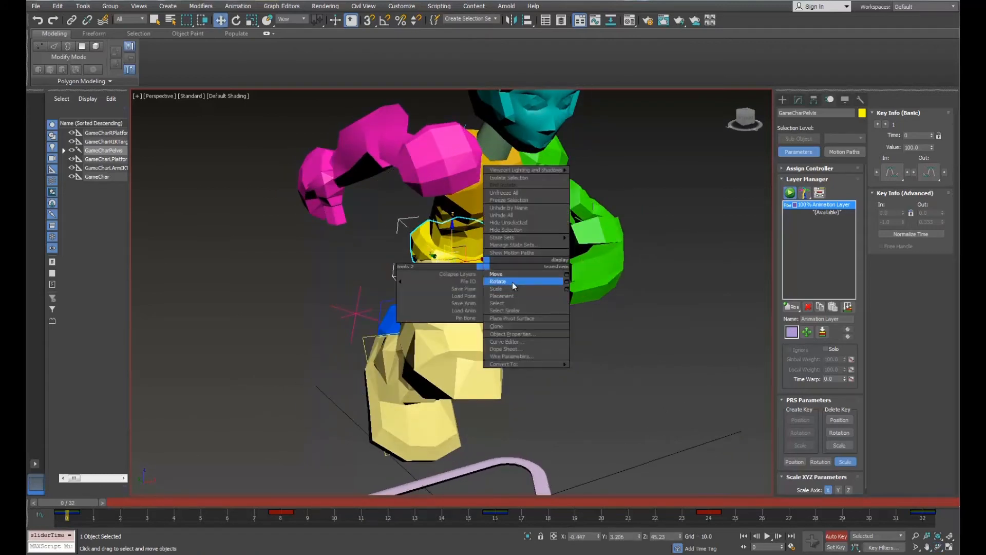
{"action": "left_click", "coordinate": [498, 281]}
{"action": "left_click_drag", "start_coordinate": [439, 276], "coordinate": [449, 278]}
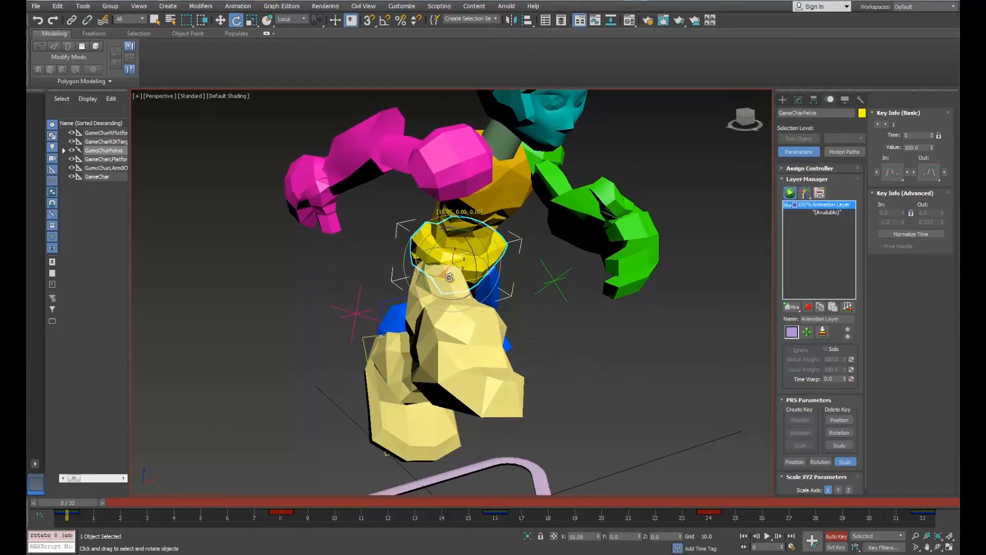
- At frame 16, rotate the pelvis around its local X axis in the opposite direction
{"action": "left_click_drag", "start_coordinate": [74, 508], "coordinate": [507, 505]}
{"action": "key", "text": "e"}
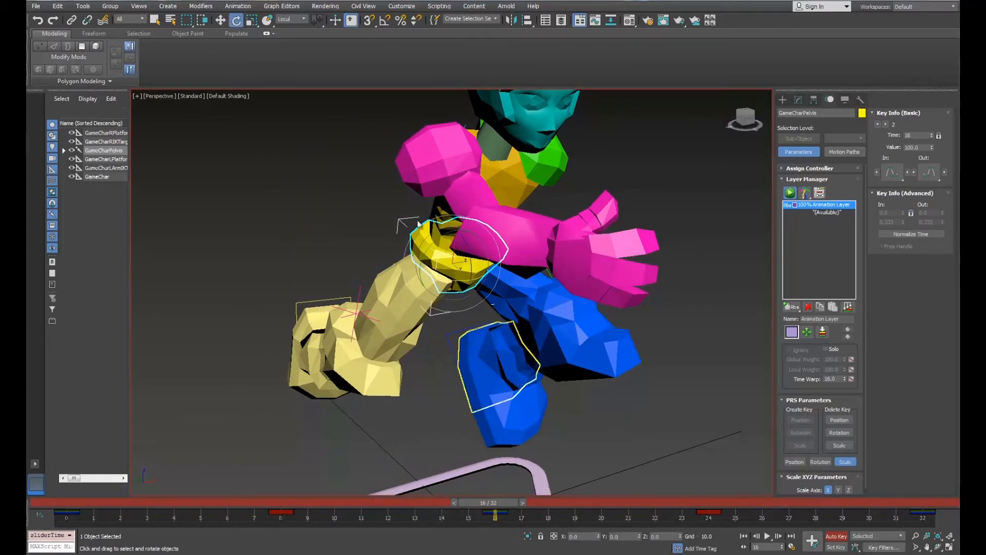
{"action": "left_click_drag", "start_coordinate": [446, 281], "coordinate": [440, 279]}
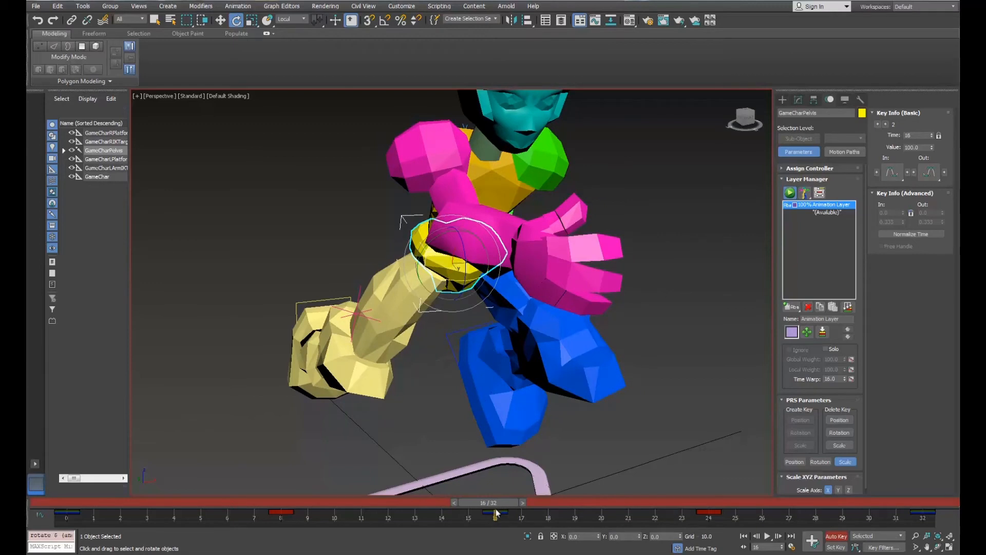
- Copy the pelvis key from frame 0 to frame 32 so the cycle's start and end poses match
{"action": "left_click_drag", "start_coordinate": [494, 503], "coordinate": [940, 491]}
{"action": "key", "text": "e"}
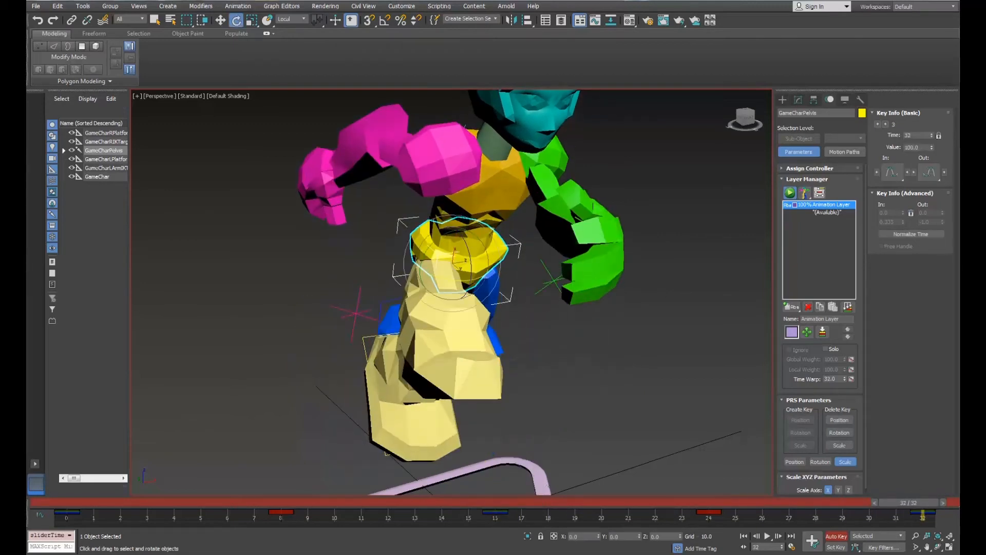
{"action": "left_click", "coordinate": [69, 513]}
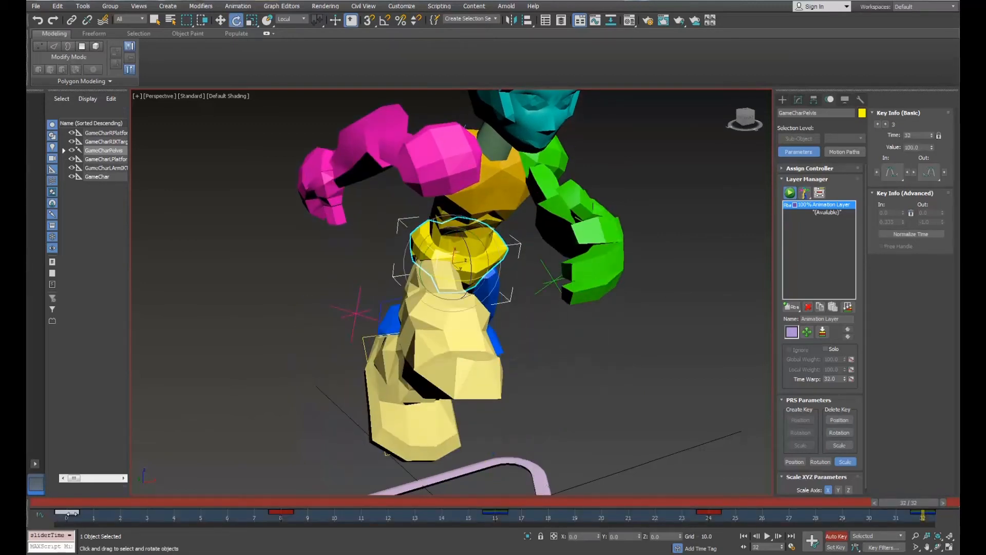
{"action": "left_click_drag", "start_coordinate": [120, 516], "coordinate": [520, 511], "text": "shift"}
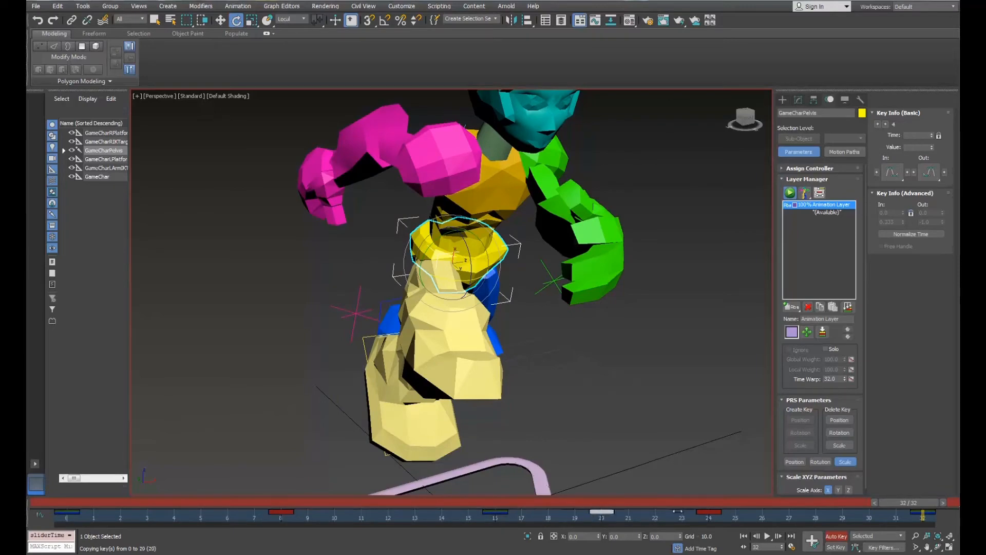
{"action": "mouse_move", "coordinate": [918, 507]}
{"action": "left_mouse_down", "text": "shift"}
{"action": "mouse_move", "coordinate": [341, 525]}
{"action": "mouse_move", "coordinate": [67, 509]}
{"action": "mouse_move", "coordinate": [912, 502]}
{"action": "left_mouse_up", "text": "shift"}
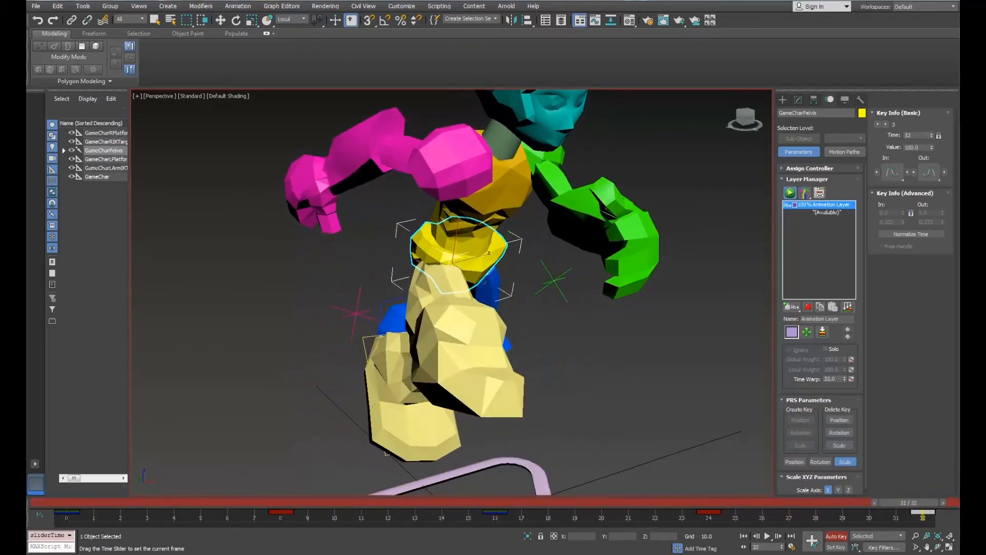
{"action": "key", "text": "e"}
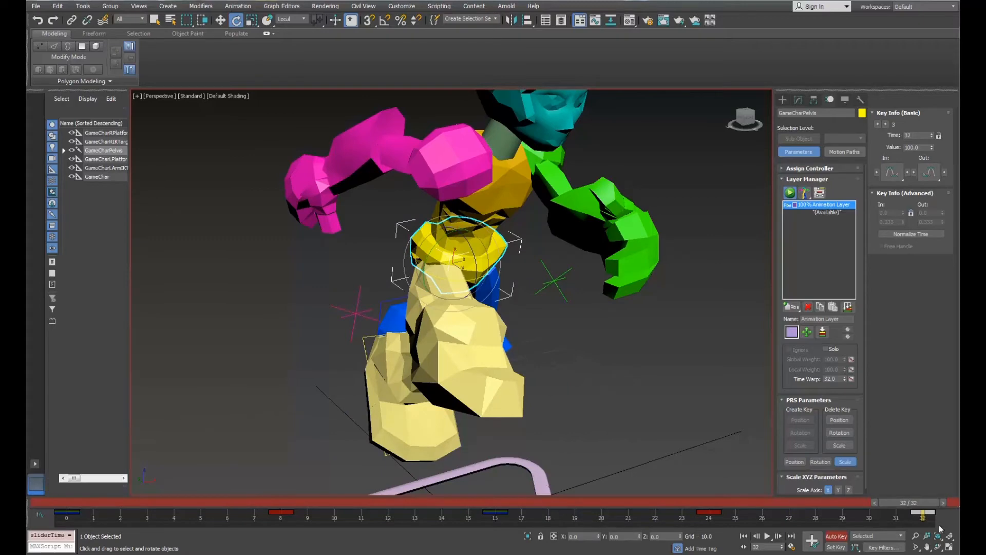
- Scrub back to the start and play the run cycle from the side to review the motion
{"action": "left_click", "coordinate": [938, 547]}
{"action": "left_click_drag", "start_coordinate": [411, 308], "coordinate": [535, 300]}
{"action": "scroll", "coordinate": [514, 304], "scroll_direction": "down", "scroll_amount": 5}
{"action": "scroll", "coordinate": [514, 303], "scroll_direction": "up", "scroll_amount": 3}
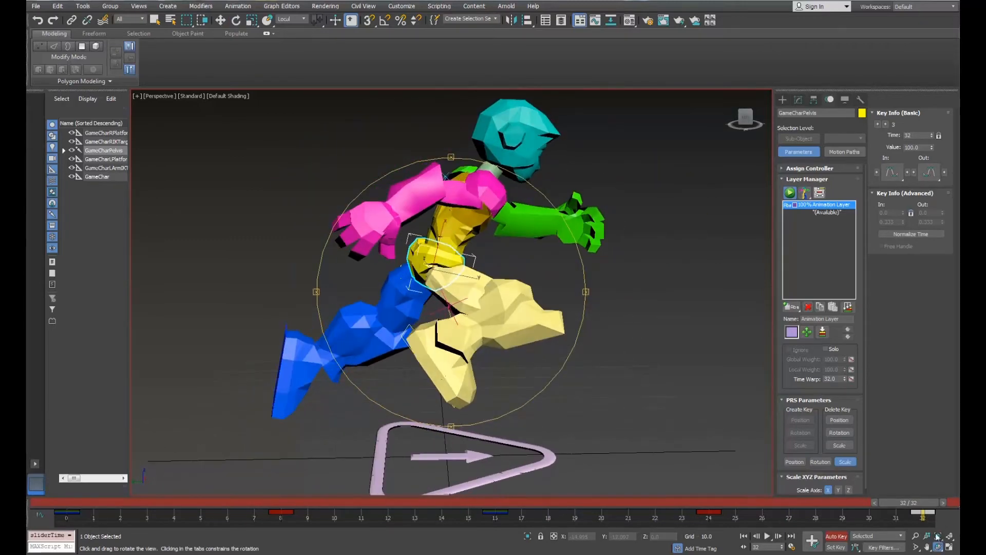
{"action": "left_click_drag", "start_coordinate": [914, 505], "coordinate": [89, 491]}
{"action": "left_click", "coordinate": [767, 536]}
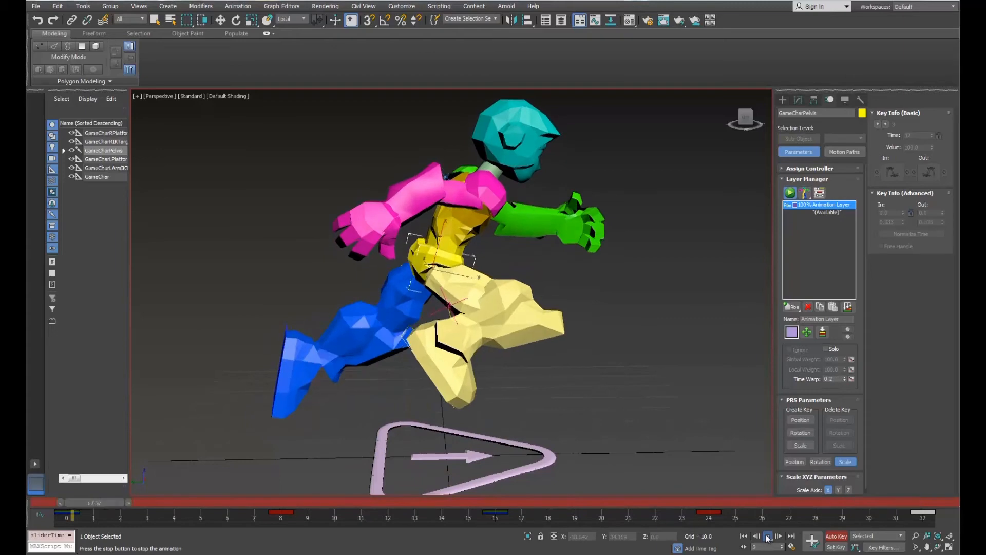
{"action": "left_click", "coordinate": [767, 537]}
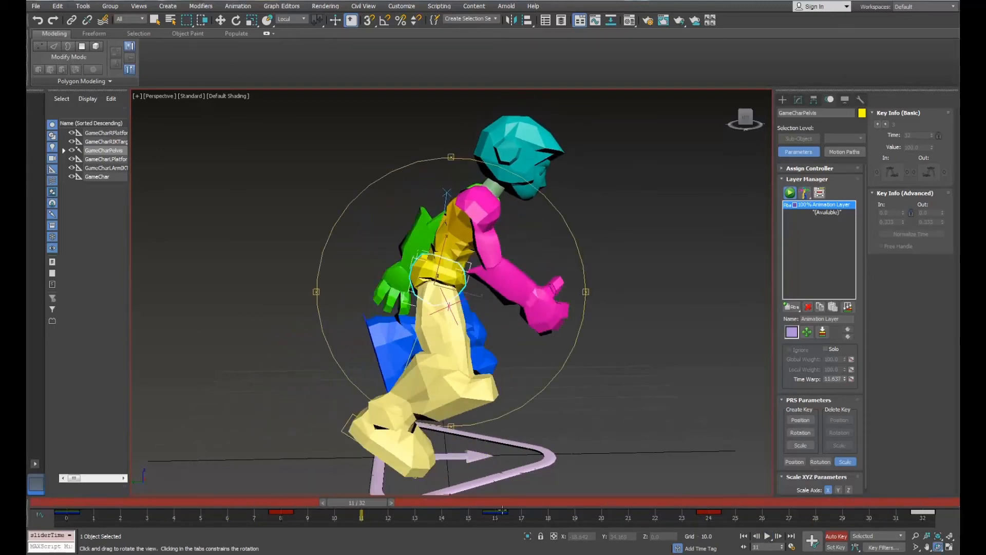
- At frame 4, lower the right foot platform to the ground by setting its Z position to 0
{"action": "left_click_drag", "start_coordinate": [331, 507], "coordinate": [166, 511]}
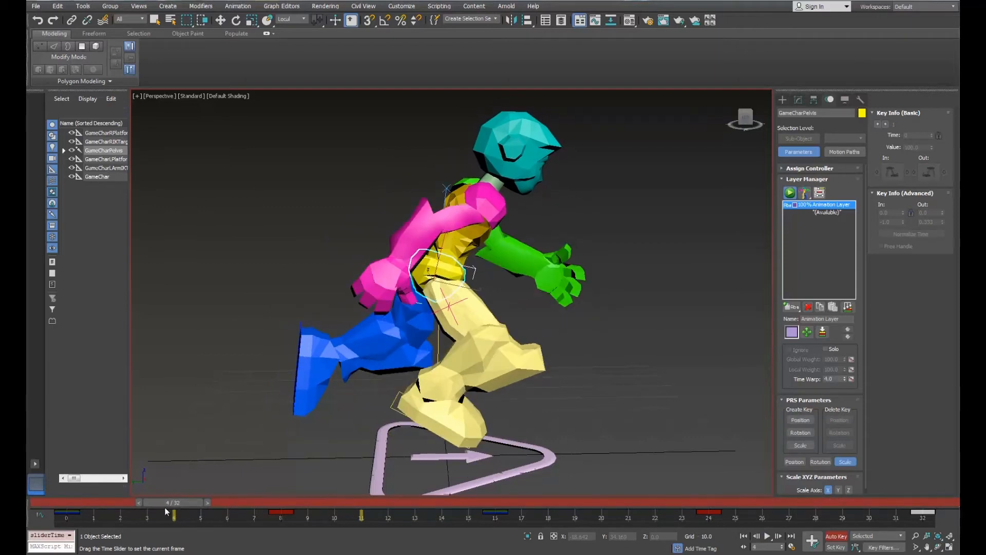
{"action": "mouse_move", "coordinate": [168, 506]}
{"action": "left_mouse_down"}
{"action": "mouse_move", "coordinate": [294, 500]}
{"action": "mouse_move", "coordinate": [170, 503]}
{"action": "left_mouse_up"}
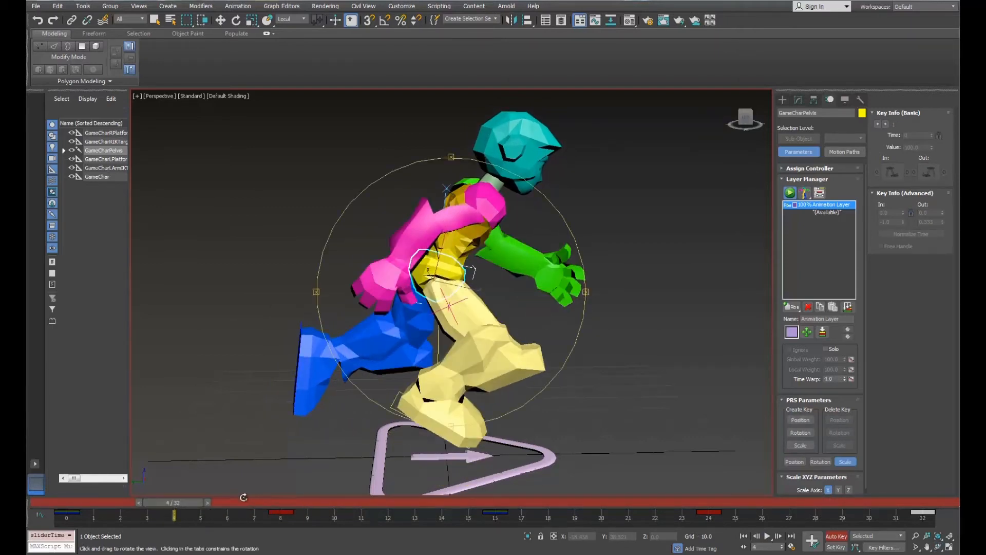
{"action": "key", "text": "e"}
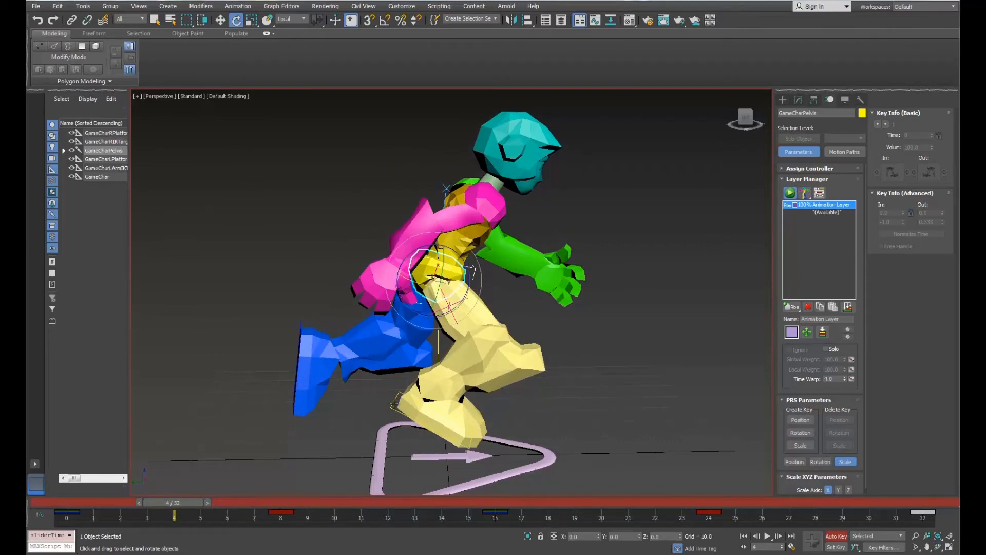
{"action": "left_click", "coordinate": [392, 406]}
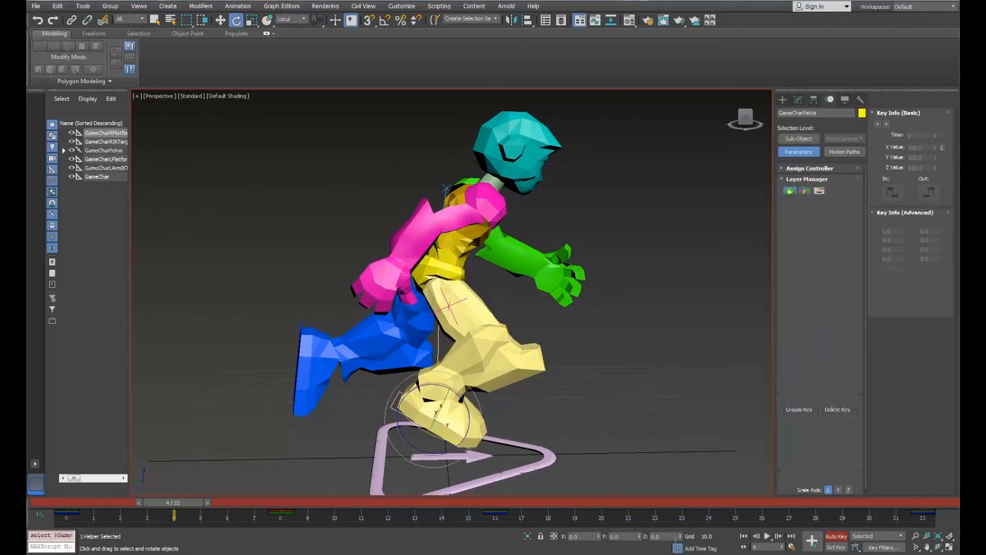
{"action": "right_click", "coordinate": [462, 424]}
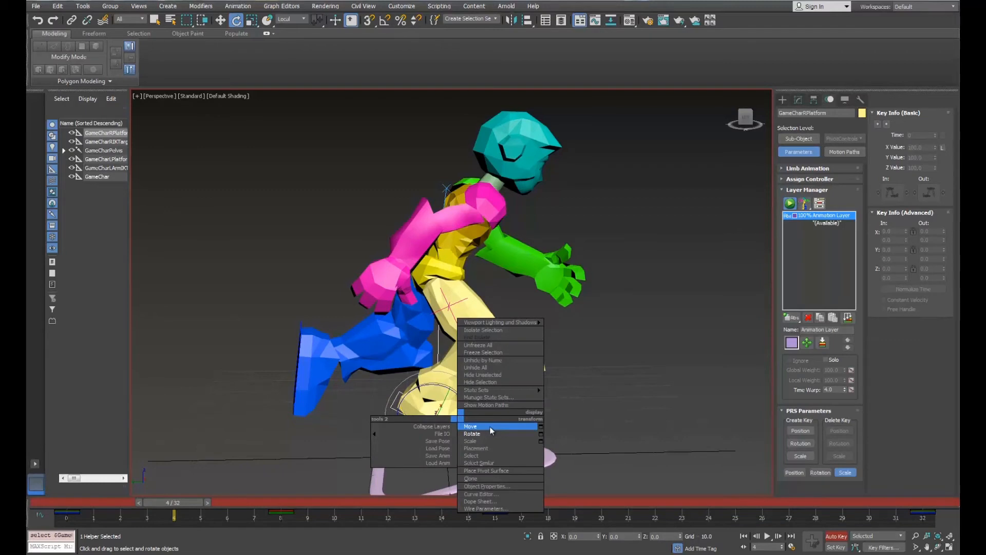
{"action": "left_click", "coordinate": [489, 428]}
{"action": "right_click", "coordinate": [680, 536]}
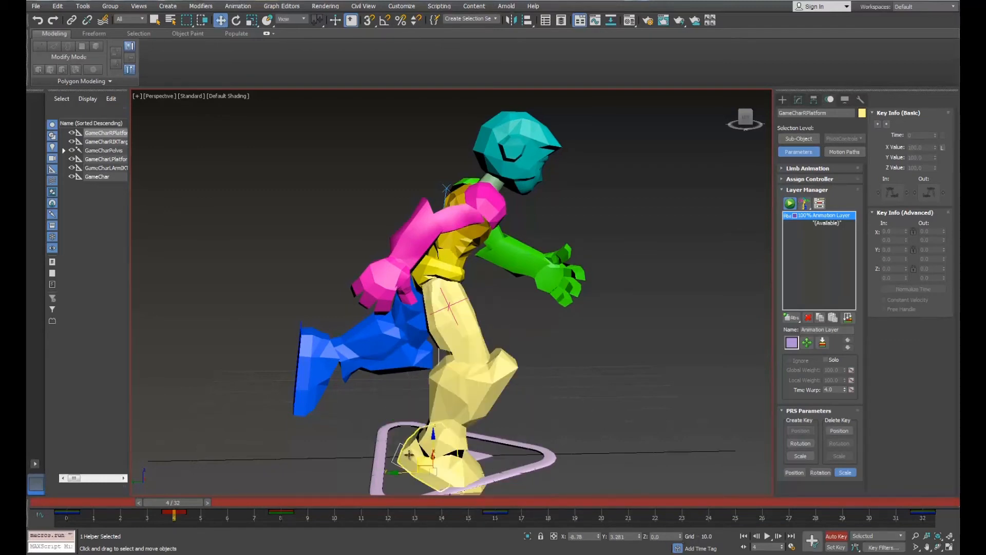
- At frame 4, rotate the right foot platform flat on the ground and move it forward in front of the body
{"action": "right_click", "coordinate": [440, 458]}
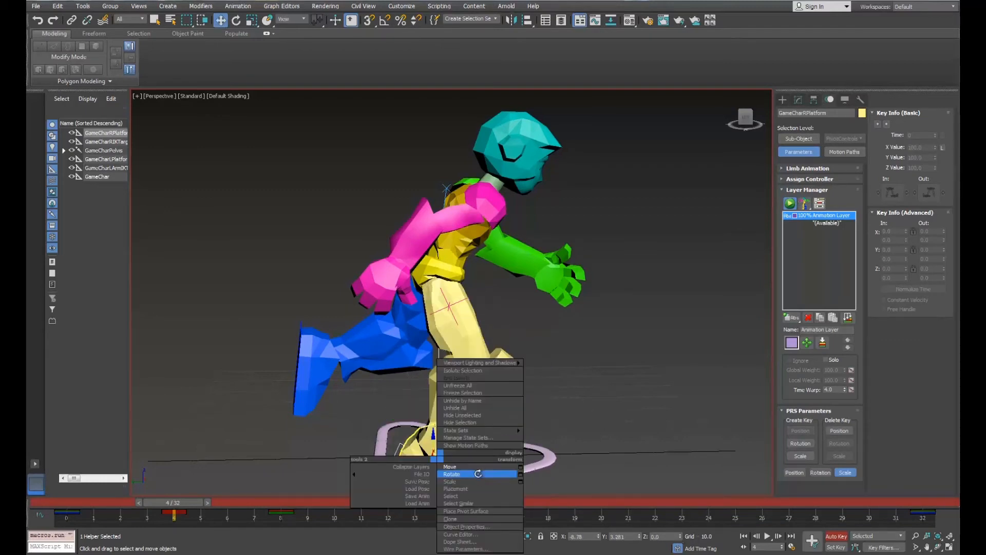
{"action": "left_click", "coordinate": [477, 469]}
{"action": "left_click_drag", "start_coordinate": [463, 455], "coordinate": [430, 443]}
{"action": "right_click", "coordinate": [432, 452]}
{"action": "left_click", "coordinate": [470, 463]}
{"action": "left_click_drag", "start_coordinate": [405, 476], "coordinate": [495, 464]}
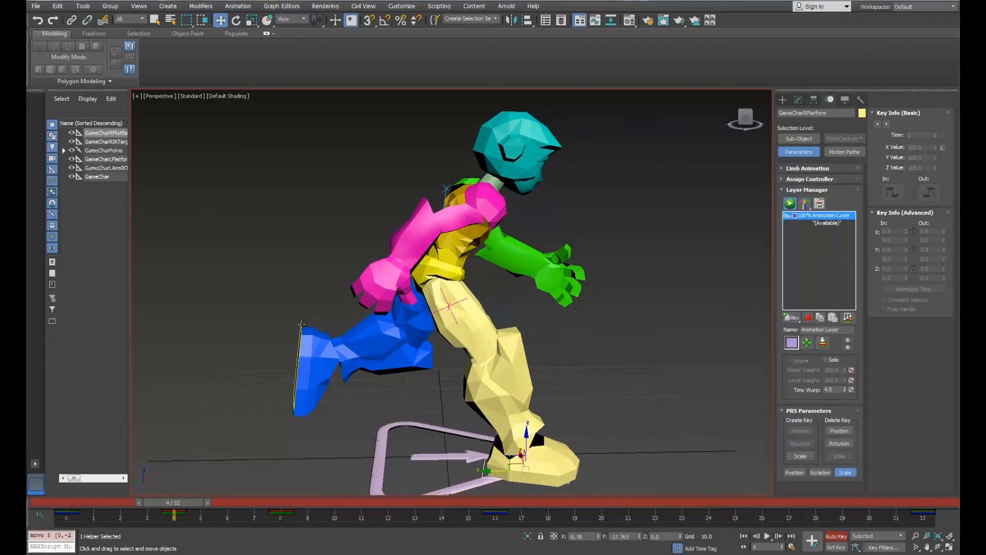
- At frame 20, lower the left foot platform to the ground by setting its Z position to 0
{"action": "left_click", "coordinate": [296, 366]}
{"action": "left_click_drag", "start_coordinate": [186, 507], "coordinate": [606, 501]}
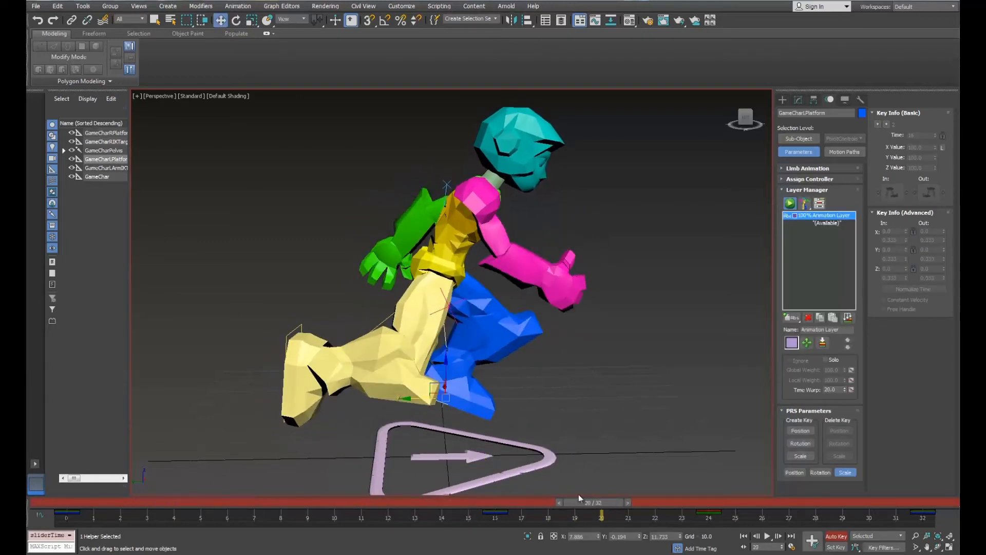
{"action": "right_click", "coordinate": [679, 537]}
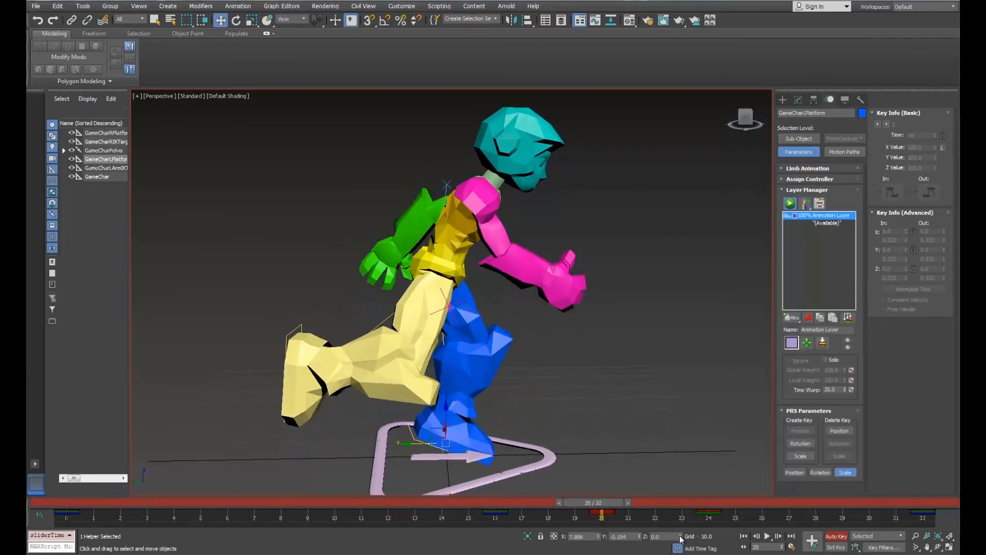
- At frame 20, rotate the left foot platform about -22.68° on its local Z axis and move it forward in front of the body
{"action": "right_click", "coordinate": [447, 445]}
{"action": "left_click", "coordinate": [488, 458]}
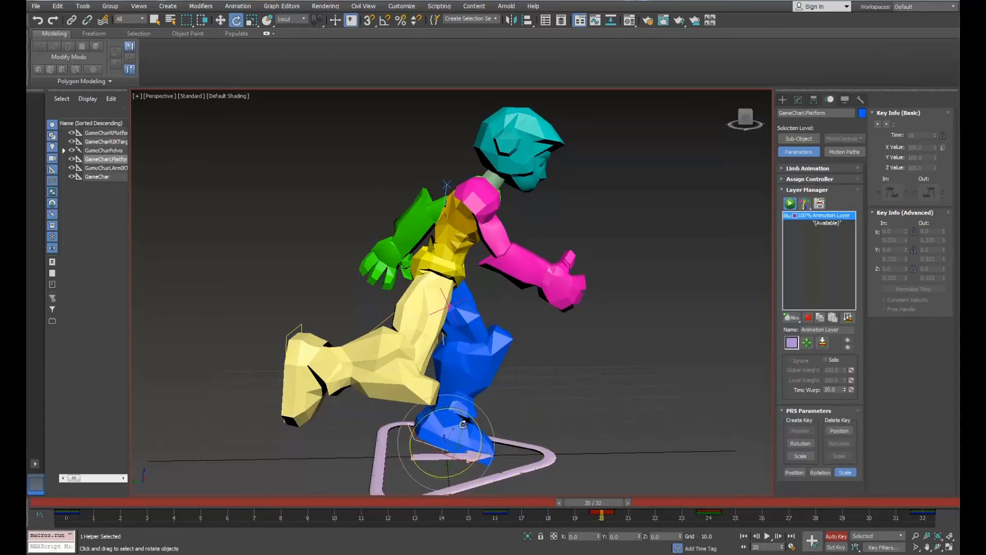
{"action": "left_click_drag", "start_coordinate": [475, 420], "coordinate": [446, 414]}
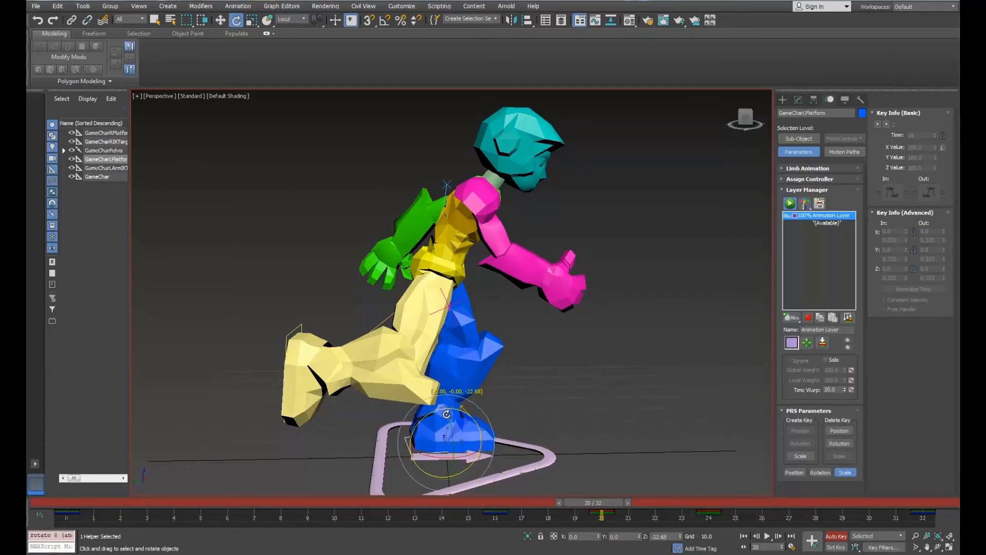
{"action": "right_click", "coordinate": [449, 429]}
{"action": "left_click", "coordinate": [483, 446]}
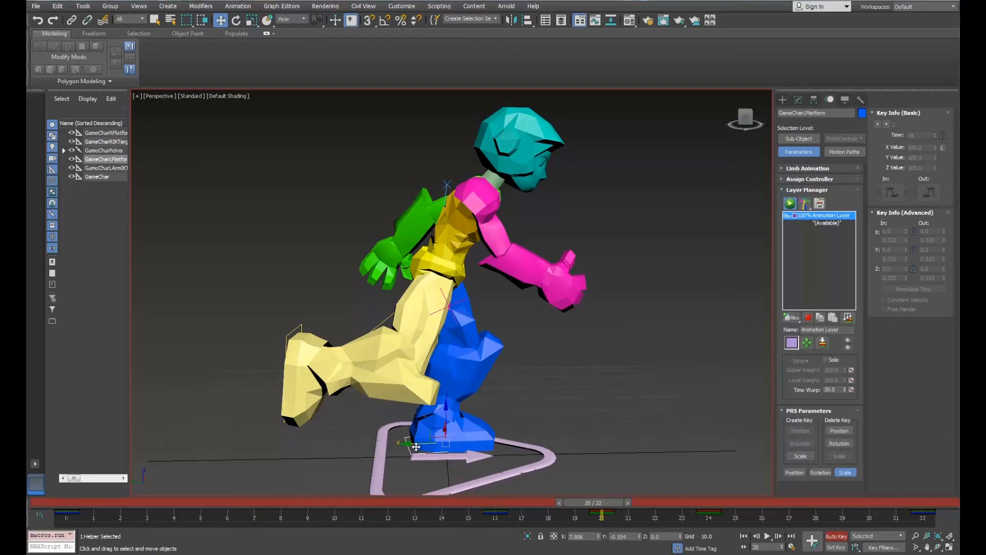
{"action": "left_click_drag", "start_coordinate": [415, 444], "coordinate": [477, 443]}
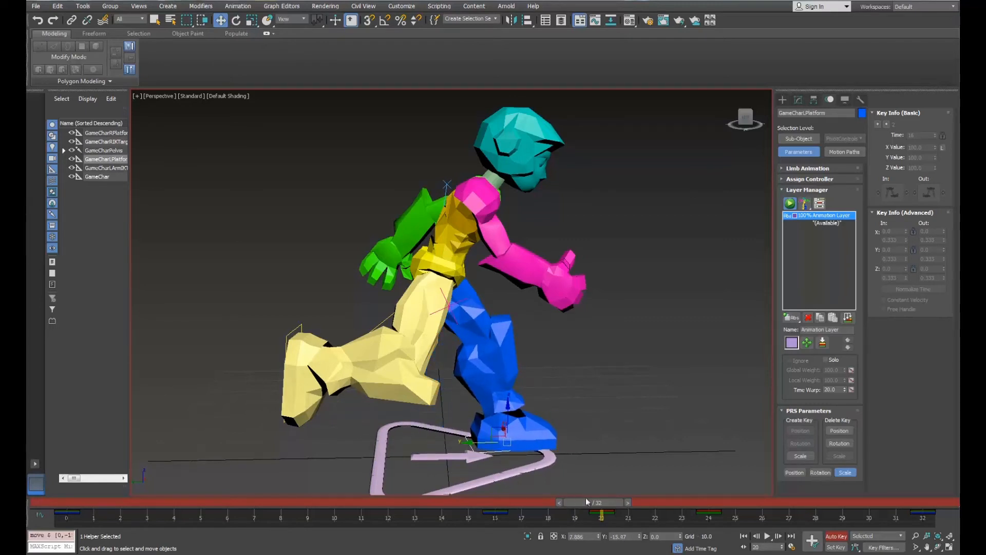
- At frame 0, rotate the toes of both feet so the trailing left toe and the leading right toe bend
{"action": "left_click_drag", "start_coordinate": [587, 502], "coordinate": [66, 502]}
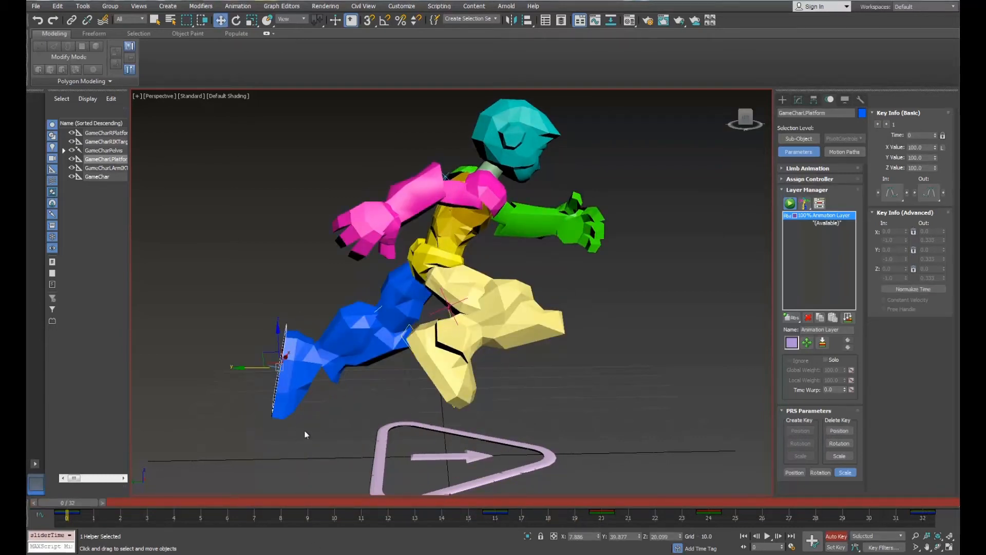
{"action": "left_click", "coordinate": [315, 405]}
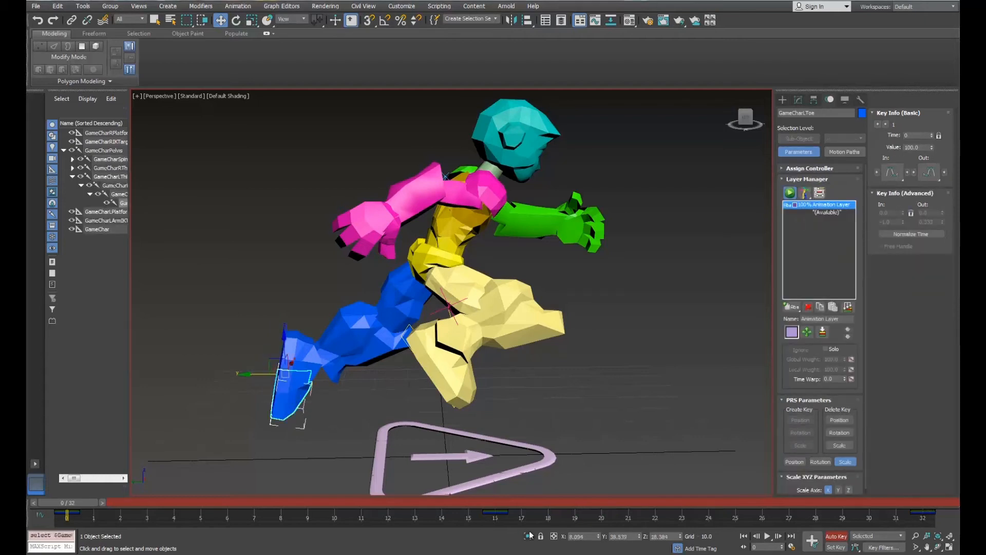
{"action": "mouse_move", "coordinate": [76, 501]}
{"action": "left_mouse_down"}
{"action": "mouse_move", "coordinate": [58, 502]}
{"action": "mouse_move", "coordinate": [154, 499]}
{"action": "mouse_move", "coordinate": [72, 501]}
{"action": "left_mouse_up"}
{"action": "left_click", "coordinate": [467, 389]}
{"action": "right_click", "coordinate": [459, 385]}
{"action": "left_click", "coordinate": [486, 401]}
{"action": "left_click_drag", "start_coordinate": [451, 334], "coordinate": [481, 349]}
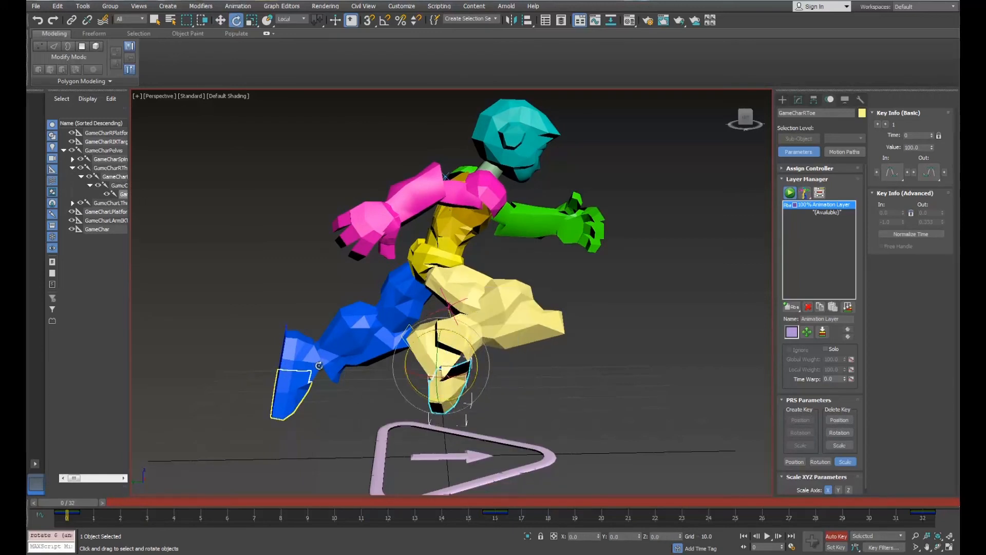
{"action": "left_click", "coordinate": [280, 383]}
{"action": "left_click", "coordinate": [442, 394]}
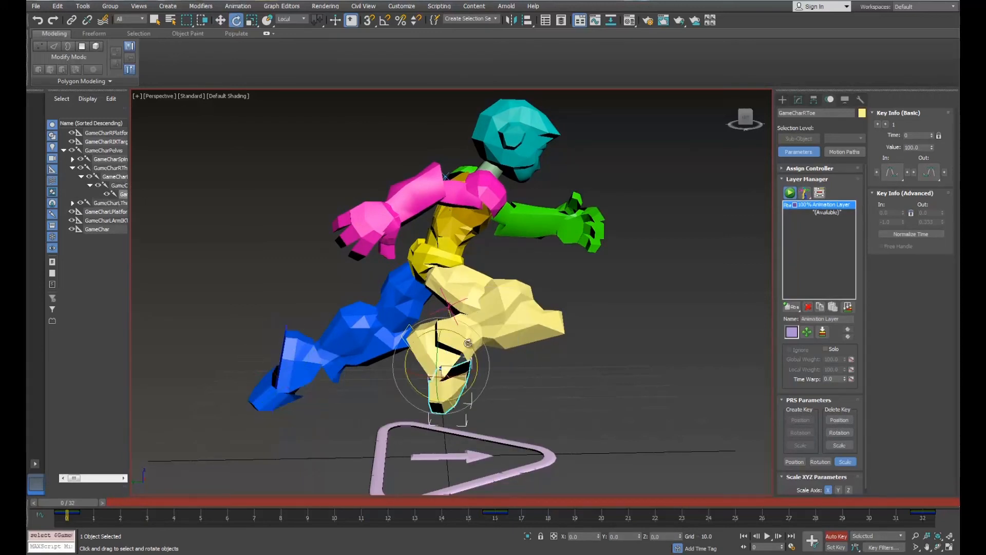
- At frame 16, bend the trailing right toe and the leading left toe to mirror the frame 0 pose
{"action": "left_click_drag", "start_coordinate": [89, 502], "coordinate": [501, 479]}
{"action": "key", "text": "e"}
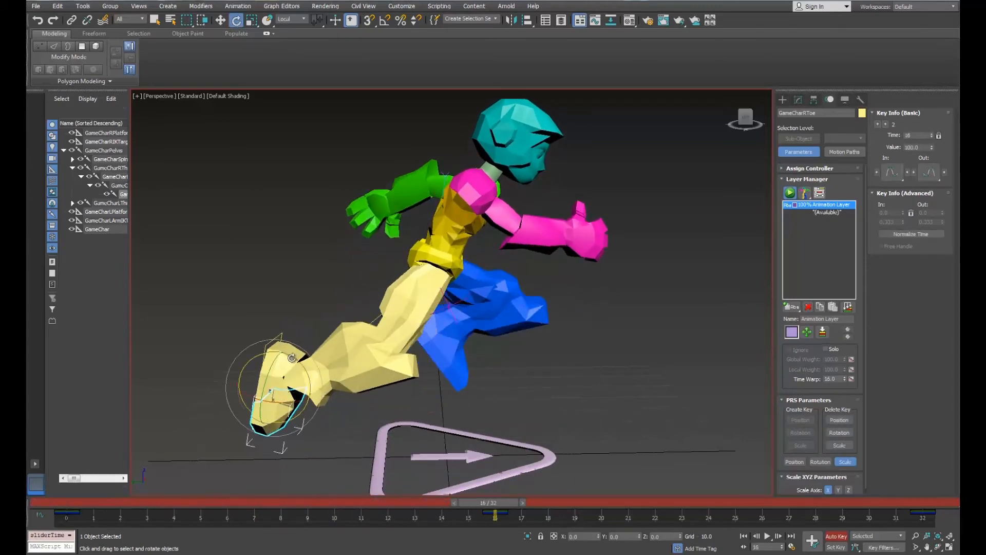
{"action": "left_click_drag", "start_coordinate": [293, 357], "coordinate": [316, 370]}
{"action": "left_click", "coordinate": [468, 357]}
- Rotate the right toe to suit the planted foot at frame 8 and bend it for the push-off at frame 12
{"action": "left_click_drag", "start_coordinate": [488, 502], "coordinate": [291, 504]}
{"action": "key", "text": "e"}
{"action": "left_click", "coordinate": [466, 445]}
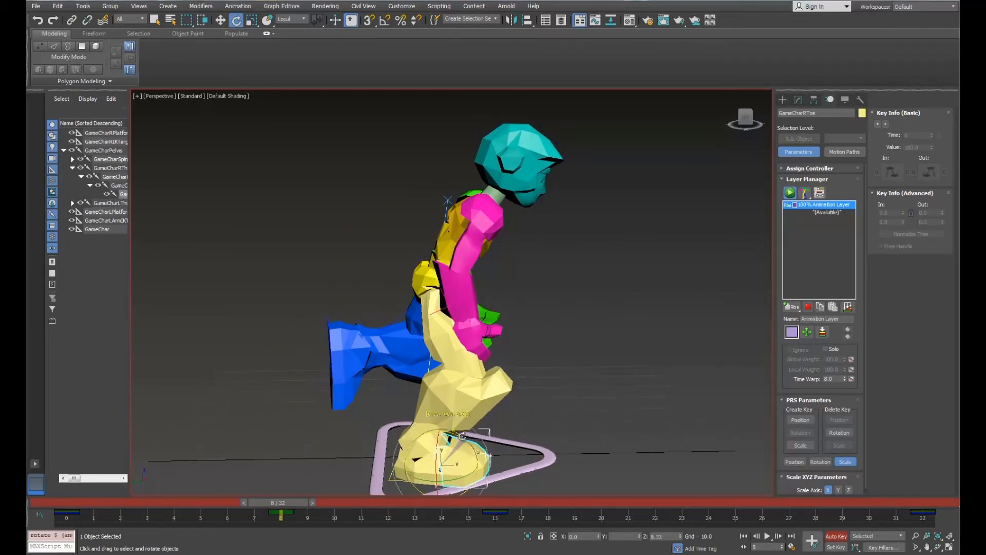
{"action": "left_click_drag", "start_coordinate": [282, 503], "coordinate": [393, 501]}
{"action": "mouse_move", "coordinate": [369, 448]}
{"action": "left_mouse_down"}
{"action": "mouse_move", "coordinate": [375, 421]}
{"action": "mouse_move", "coordinate": [377, 438]}
{"action": "left_mouse_up"}
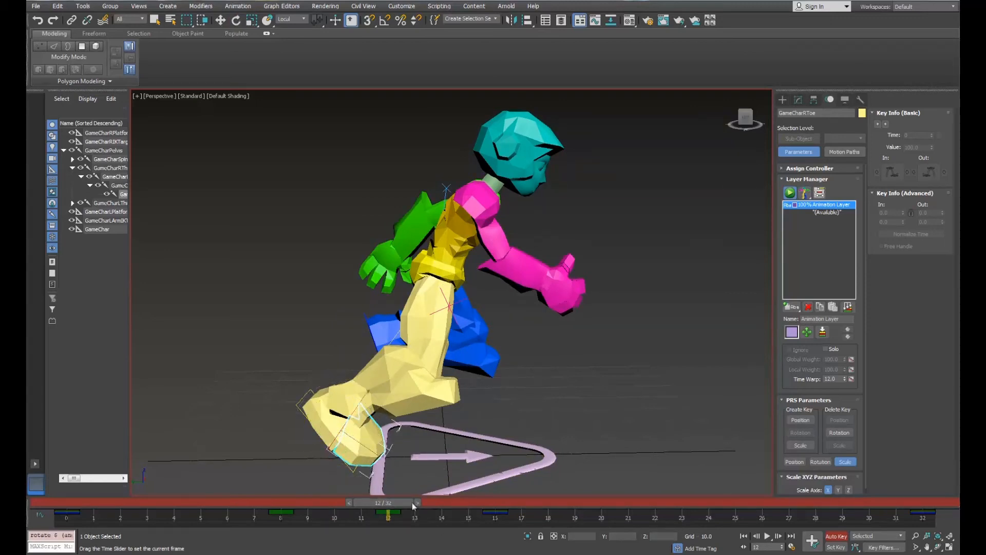
- Adjust the toe of the landing foot: the left toe at frame 20 and the right toe at frame 4
{"action": "left_click_drag", "start_coordinate": [412, 502], "coordinate": [622, 502]}
{"action": "left_click", "coordinate": [547, 425]}
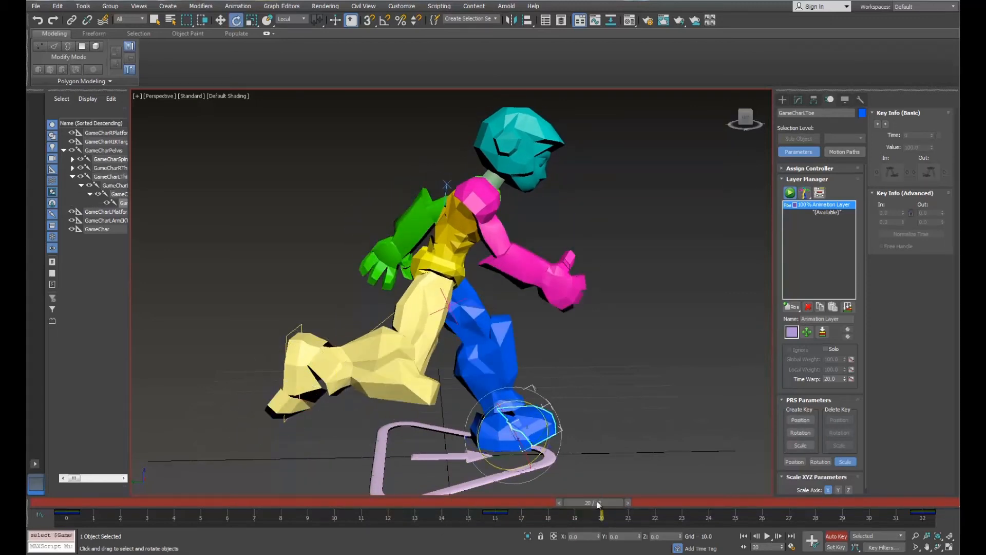
{"action": "left_click_drag", "start_coordinate": [594, 502], "coordinate": [166, 505]}
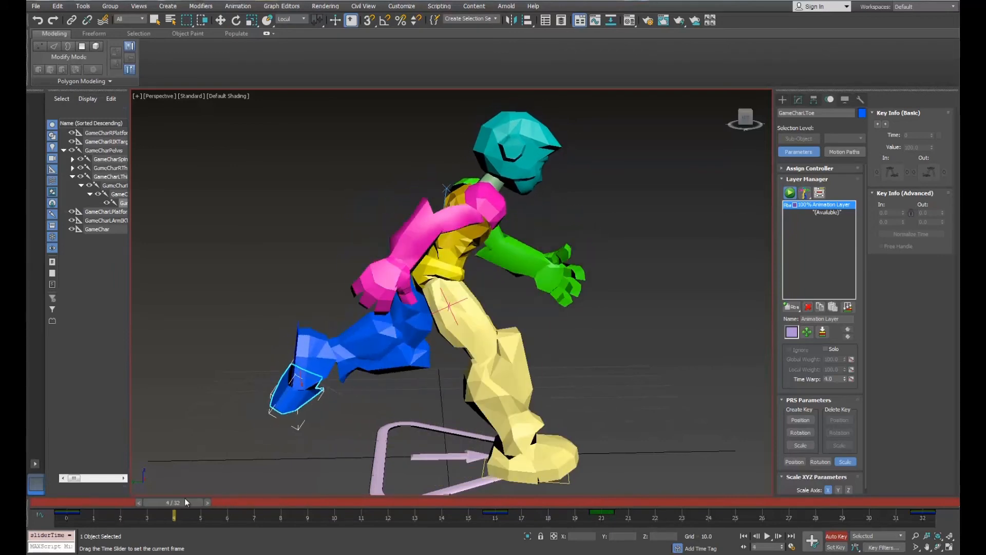
{"action": "left_click", "coordinate": [570, 456]}
- Rotate the left toe to suit the planted foot at frame 24 and bend it about 18° for the push-off at frame 28
{"action": "left_click_drag", "start_coordinate": [173, 503], "coordinate": [686, 510]}
{"action": "key", "text": "e"}
{"action": "left_click", "coordinate": [480, 433]}
{"action": "left_click_drag", "start_coordinate": [470, 403], "coordinate": [491, 405]}
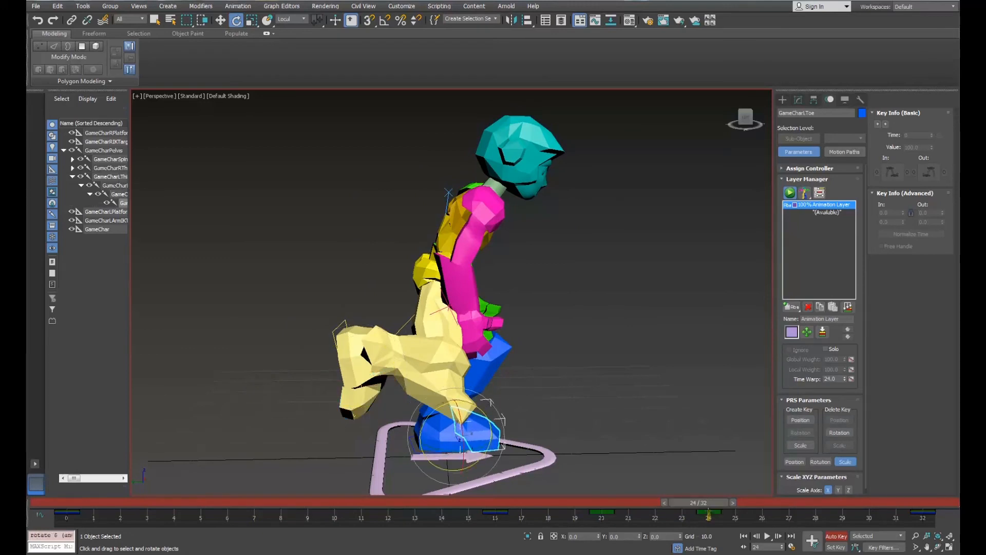
{"action": "left_click_drag", "start_coordinate": [708, 504], "coordinate": [813, 500]}
{"action": "left_click_drag", "start_coordinate": [384, 434], "coordinate": [392, 419]}
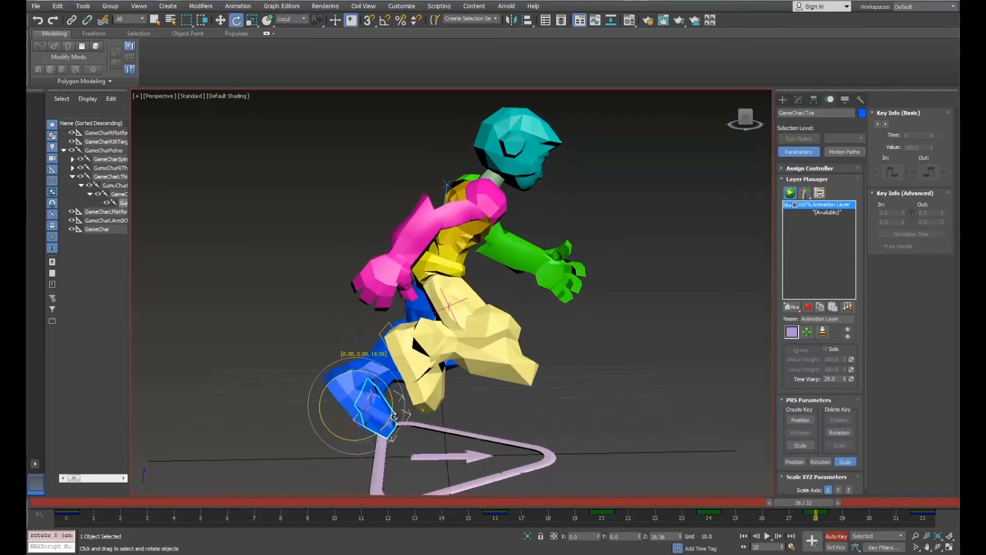
- Play the run cycle from the side to review the foot and toe motion, and return to frame 0
{"action": "left_click_drag", "start_coordinate": [812, 506], "coordinate": [39, 504]}
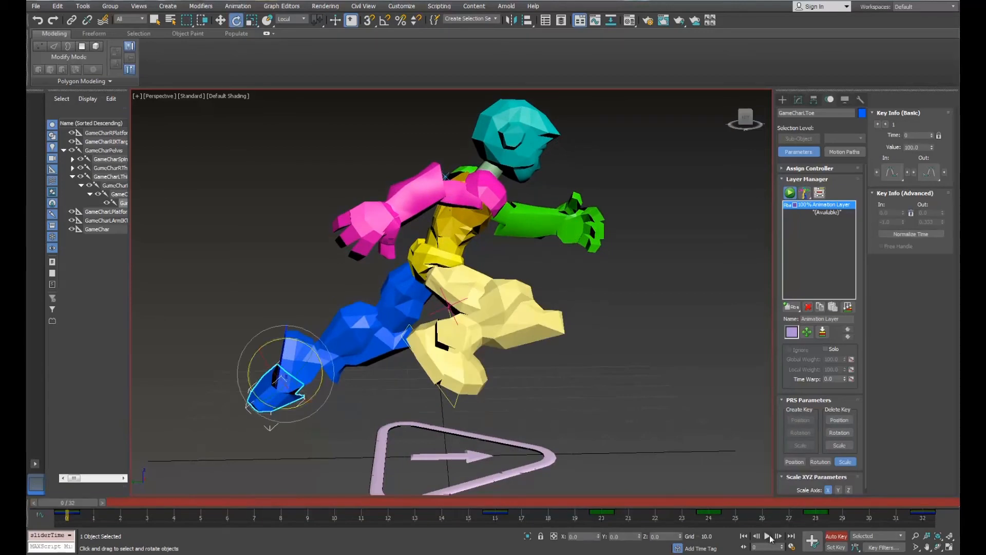
{"action": "left_click", "coordinate": [769, 536]}
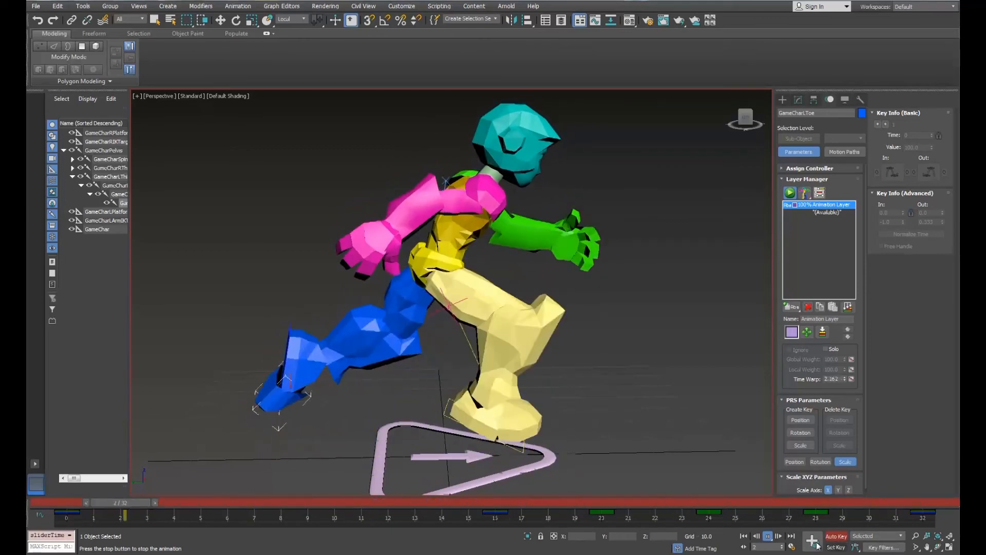
{"action": "left_click", "coordinate": [768, 537]}
{"action": "key", "text": "e"}
{"action": "left_click_drag", "start_coordinate": [727, 502], "coordinate": [42, 489]}
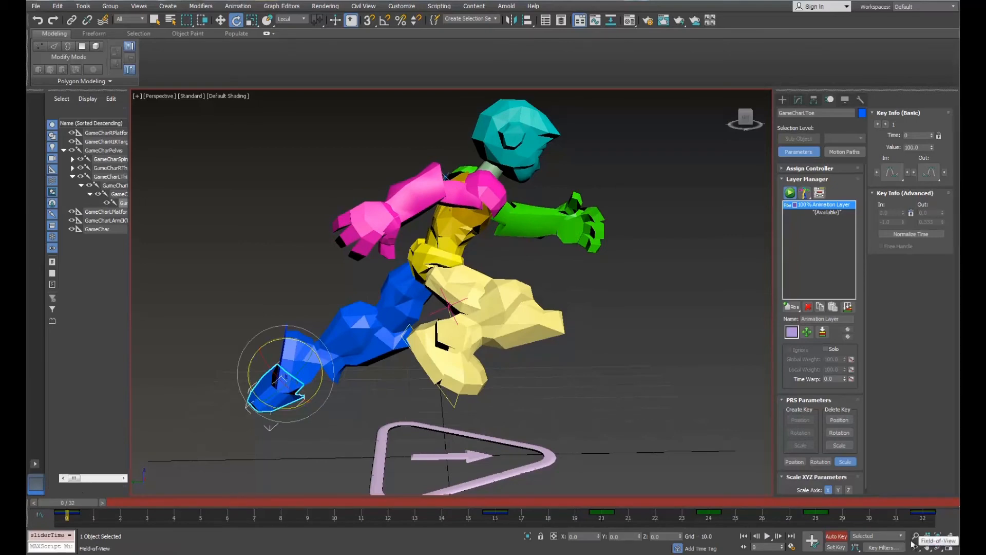
- At frame 0, rotate the ribcage to twist the upper body against the hips
{"action": "left_click", "coordinate": [938, 548]}
{"action": "left_click_drag", "start_coordinate": [537, 243], "coordinate": [404, 254]}
{"action": "key", "text": "e"}
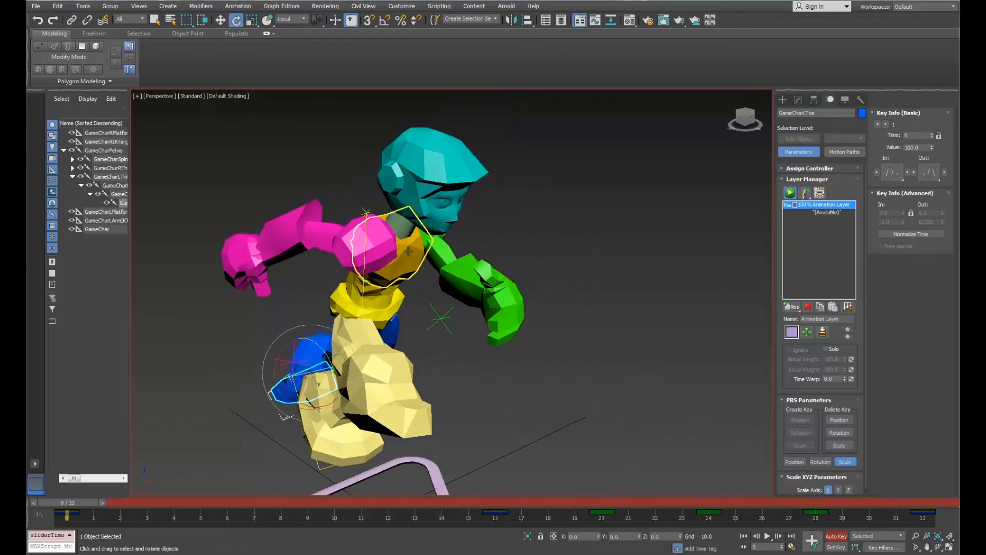
{"action": "left_click", "coordinate": [438, 276]}
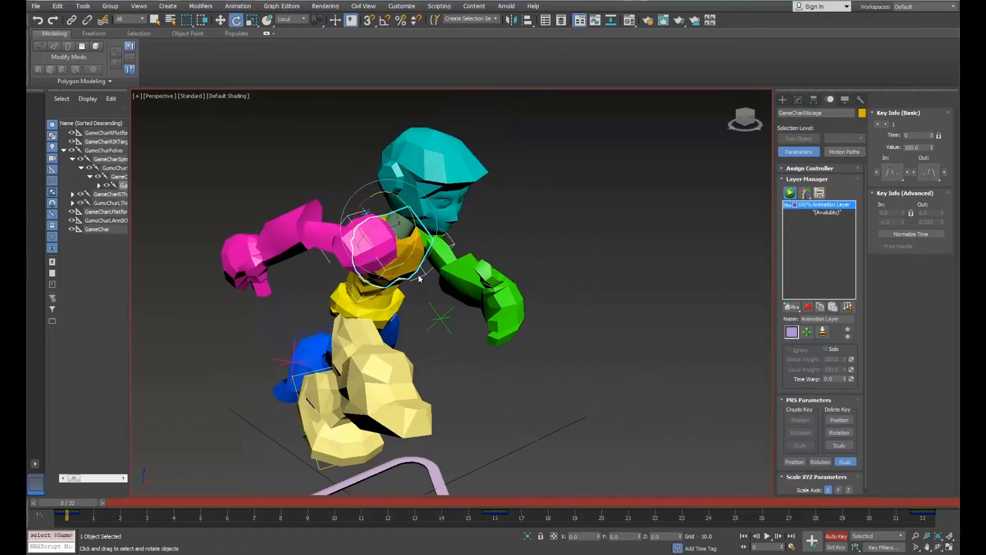
{"action": "left_click_drag", "start_coordinate": [393, 257], "coordinate": [379, 253]}
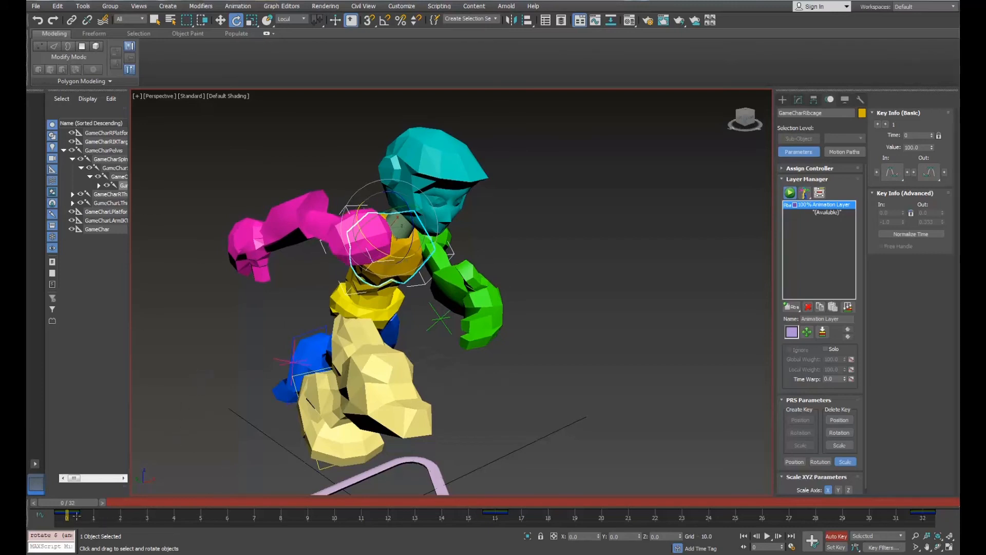
- Copy the ribcage key from frame 0 to frame 32 so the cycle's start and end poses match
{"action": "left_click_drag", "start_coordinate": [76, 513], "coordinate": [254, 514], "text": "shift"}
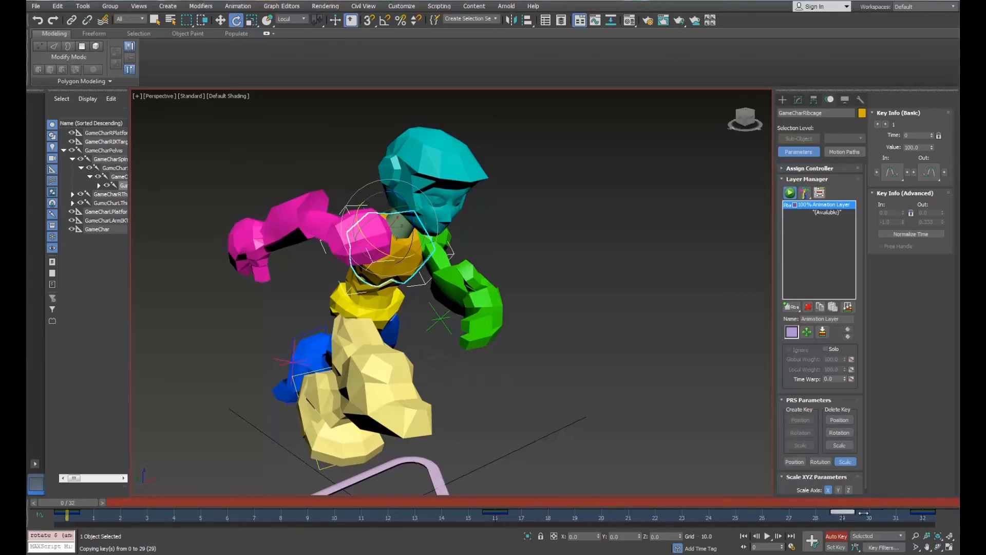
{"action": "left_click_drag", "start_coordinate": [892, 511], "coordinate": [929, 512], "text": "shift"}
{"action": "left_click_drag", "start_coordinate": [65, 513], "coordinate": [927, 512], "text": "shift"}
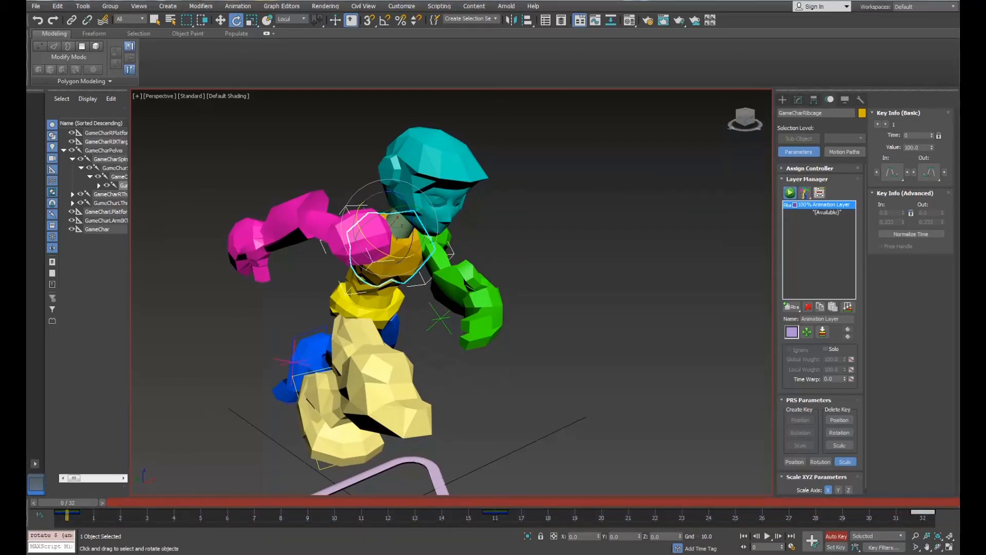
- At frame 16, rotate the ribcage in the opposite direction to mirror its frame 0 twist
{"action": "left_click_drag", "start_coordinate": [61, 502], "coordinate": [488, 502]}
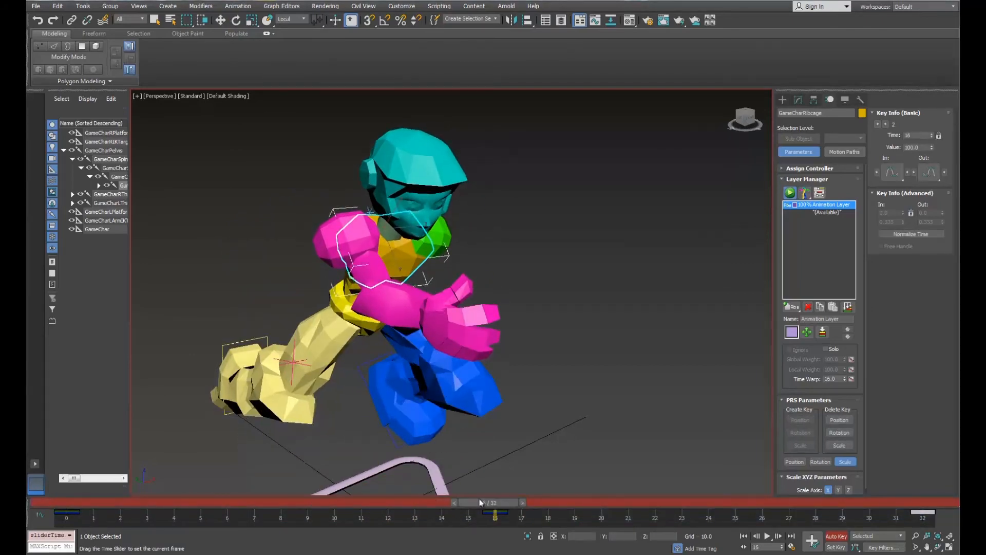
{"action": "left_click_drag", "start_coordinate": [363, 249], "coordinate": [376, 258]}
- Examine the ribcage twist from the front by scrubbing between frames 0, 16 and 32
{"action": "left_click_drag", "start_coordinate": [464, 504], "coordinate": [66, 503]}
{"action": "left_click_drag", "start_coordinate": [322, 482], "coordinate": [944, 495]}
{"action": "left_click", "coordinate": [938, 547]}
{"action": "left_click_drag", "start_coordinate": [524, 396], "coordinate": [433, 373]}
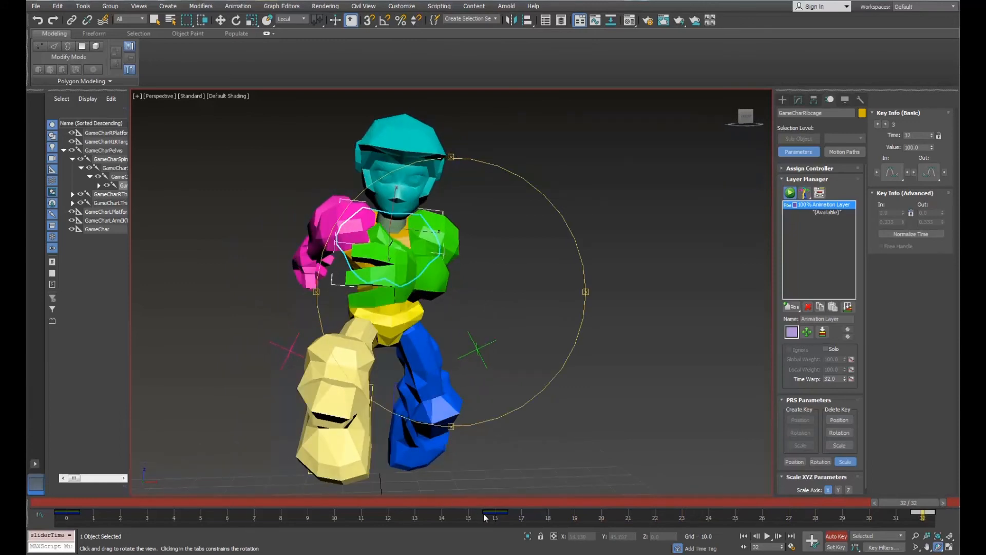
{"action": "left_click_drag", "start_coordinate": [907, 507], "coordinate": [32, 505]}
{"action": "left_click_drag", "start_coordinate": [121, 504], "coordinate": [492, 511]}
{"action": "left_click_drag", "start_coordinate": [408, 503], "coordinate": [67, 503]}
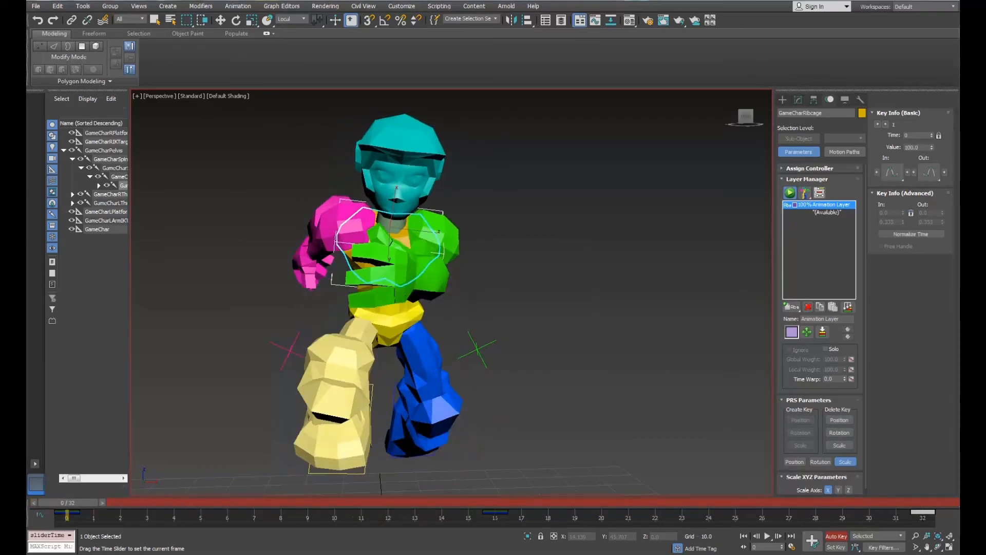
- At frame 8, rotate the right and left upper arms outward, away from the body
{"action": "left_click_drag", "start_coordinate": [106, 461], "coordinate": [286, 513]}
{"action": "key", "text": "ctrl+r"}
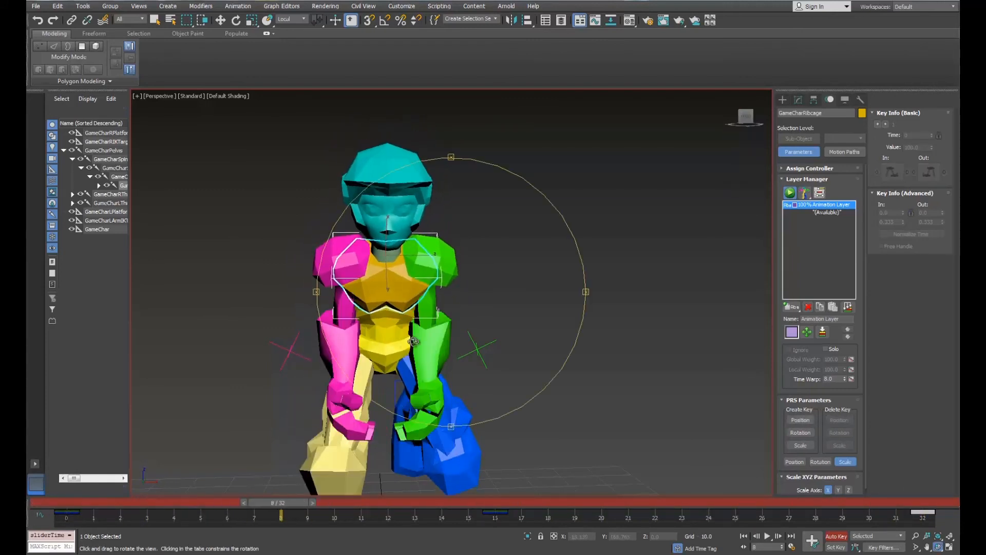
{"action": "key", "text": "e"}
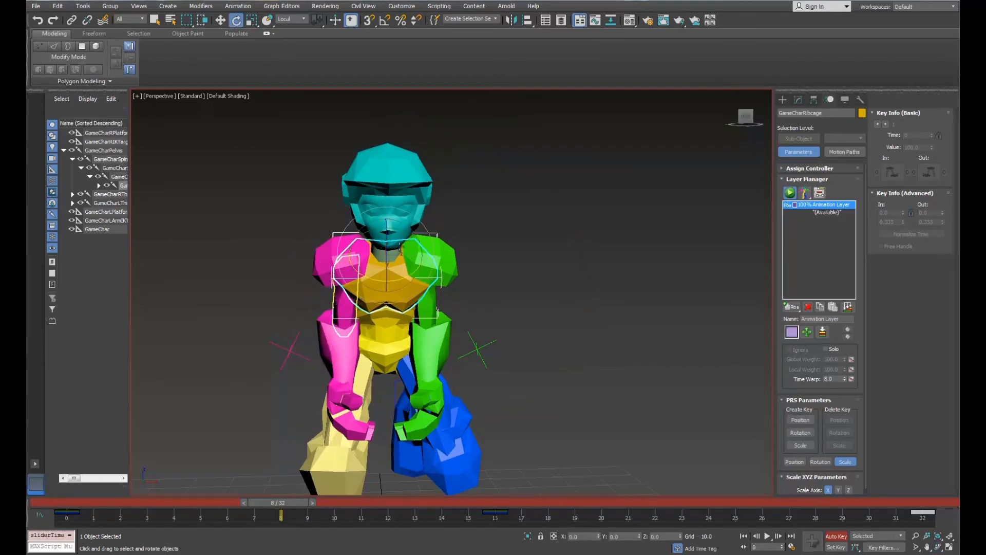
{"action": "left_click", "coordinate": [359, 244]}
{"action": "left_click_drag", "start_coordinate": [368, 236], "coordinate": [388, 243]}
{"action": "left_click", "coordinate": [451, 267]}
{"action": "left_click_drag", "start_coordinate": [447, 241], "coordinate": [422, 227]}
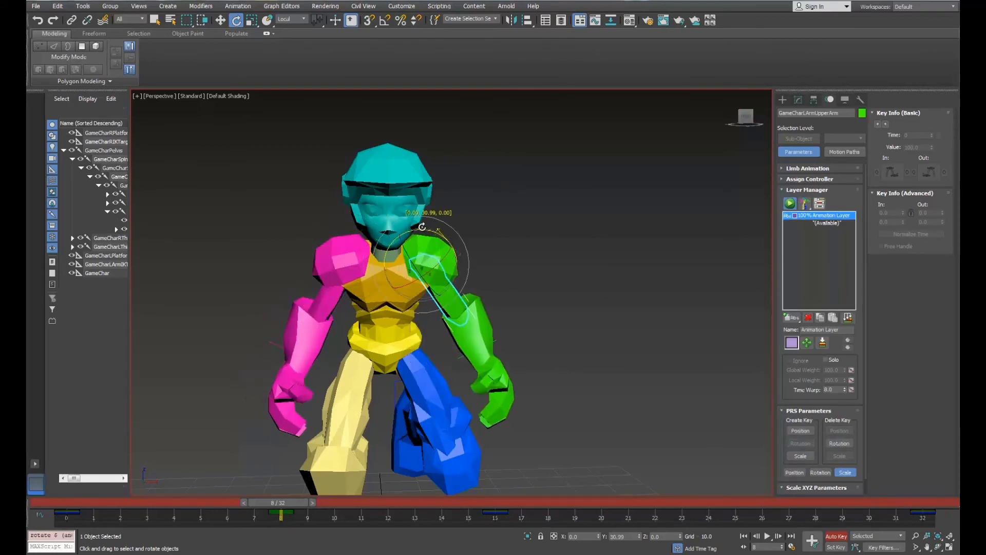
- At frame 24, rotate the left and right upper arms outward from the body, and scrub on to frame 32
{"action": "left_click_drag", "start_coordinate": [276, 506], "coordinate": [709, 522]}
{"action": "key", "text": "e"}
{"action": "left_click_drag", "start_coordinate": [449, 232], "coordinate": [465, 251]}
{"action": "left_click", "coordinate": [342, 241]}
{"action": "left_click_drag", "start_coordinate": [329, 227], "coordinate": [344, 217]}
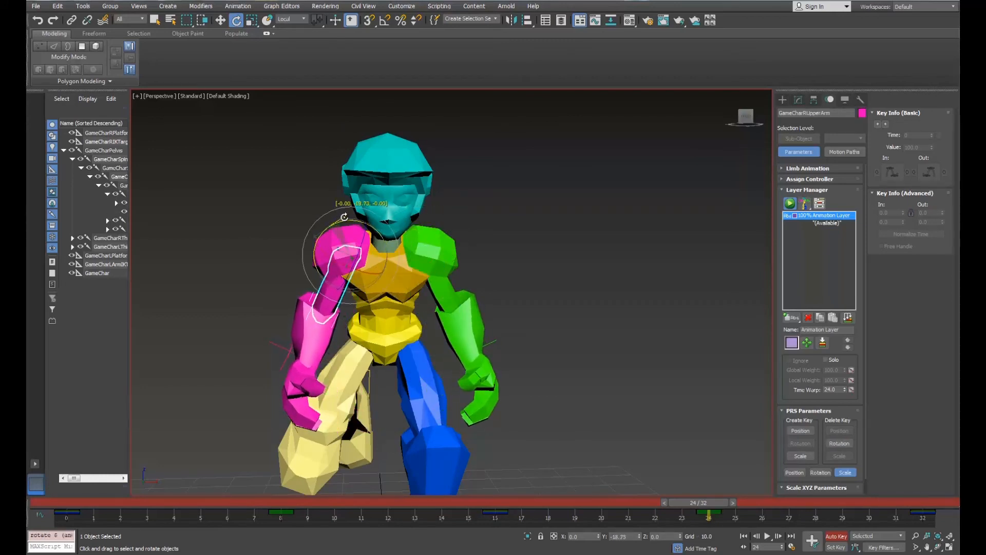
{"action": "left_click_drag", "start_coordinate": [708, 510], "coordinate": [922, 506]}
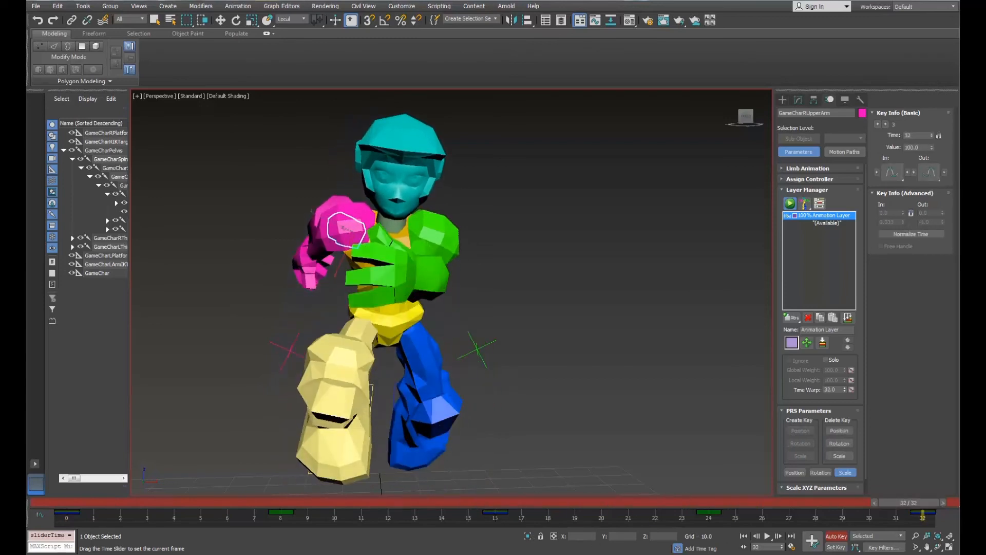
- At frame 0, rotate the character's head so that it sits level and faces straight forward
{"action": "left_click_drag", "start_coordinate": [816, 543], "coordinate": [47, 517]}
{"action": "key", "text": "e"}
{"action": "left_click", "coordinate": [412, 182]}
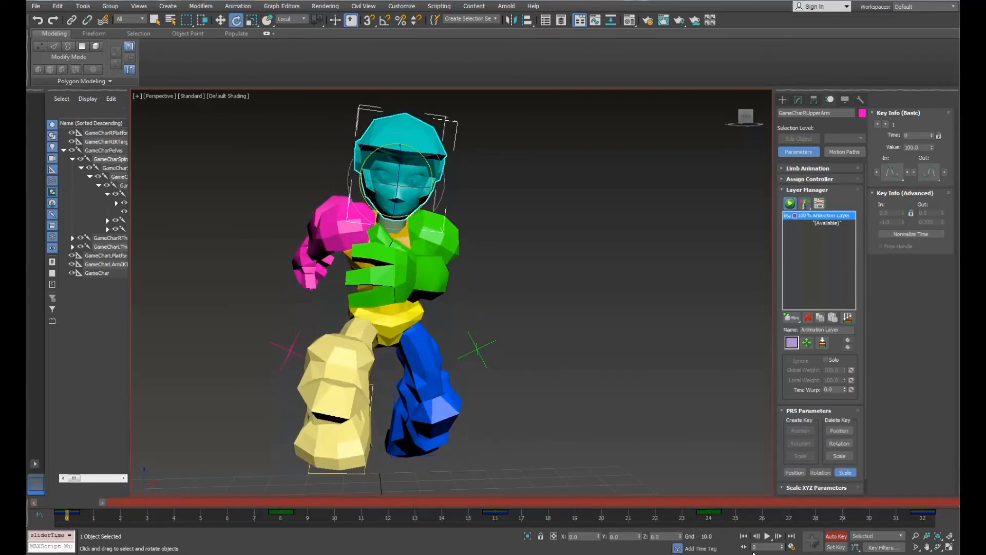
{"action": "left_click", "coordinate": [929, 547]}
{"action": "left_click_drag", "start_coordinate": [409, 269], "coordinate": [464, 362]}
{"action": "scroll", "coordinate": [445, 324], "scroll_direction": "up", "scroll_amount": 4}
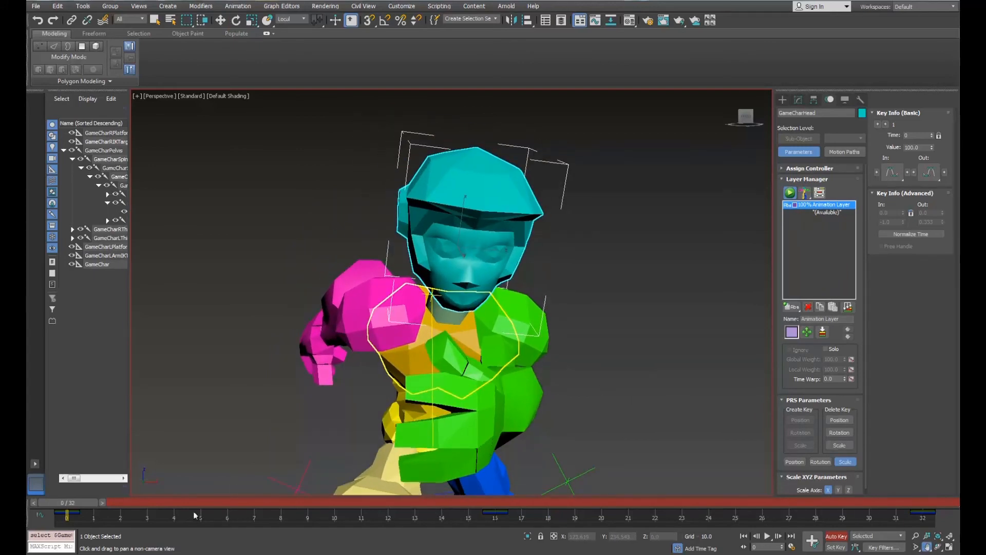
{"action": "left_click_drag", "start_coordinate": [70, 504], "coordinate": [278, 508]}
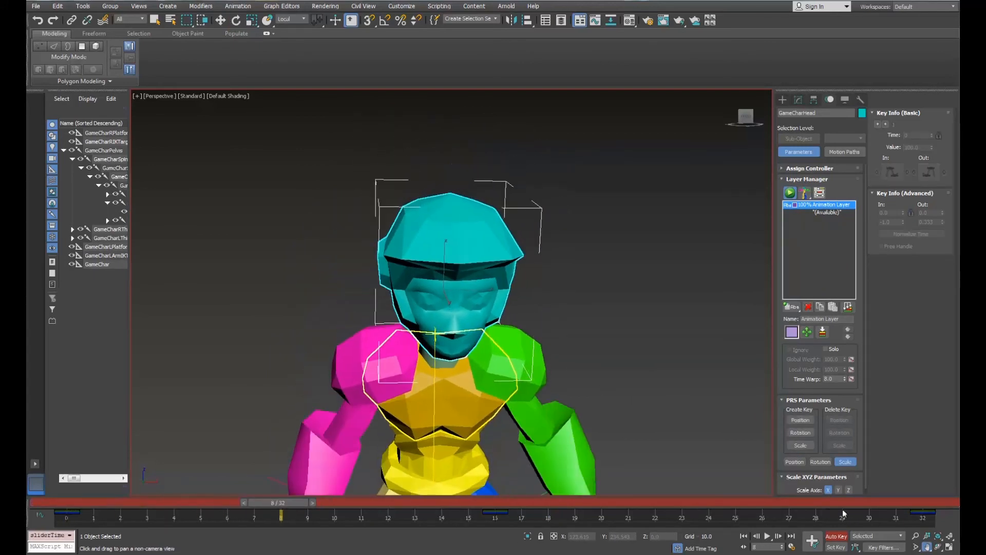
{"action": "left_click", "coordinate": [939, 548]}
{"action": "left_click_drag", "start_coordinate": [520, 271], "coordinate": [517, 261]}
{"action": "scroll", "coordinate": [509, 265], "scroll_direction": "down", "scroll_amount": 5}
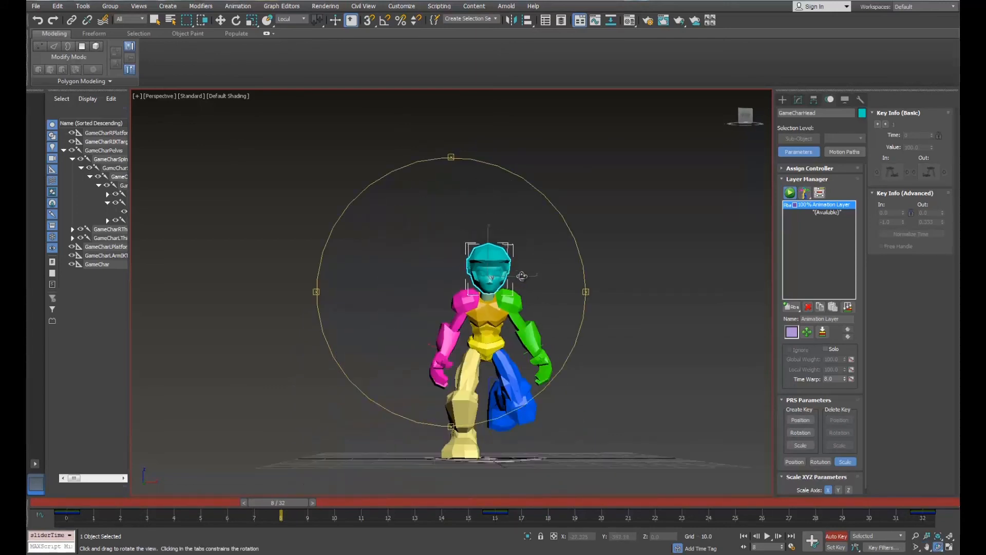
{"action": "scroll", "coordinate": [522, 276], "scroll_direction": "up", "scroll_amount": 4}
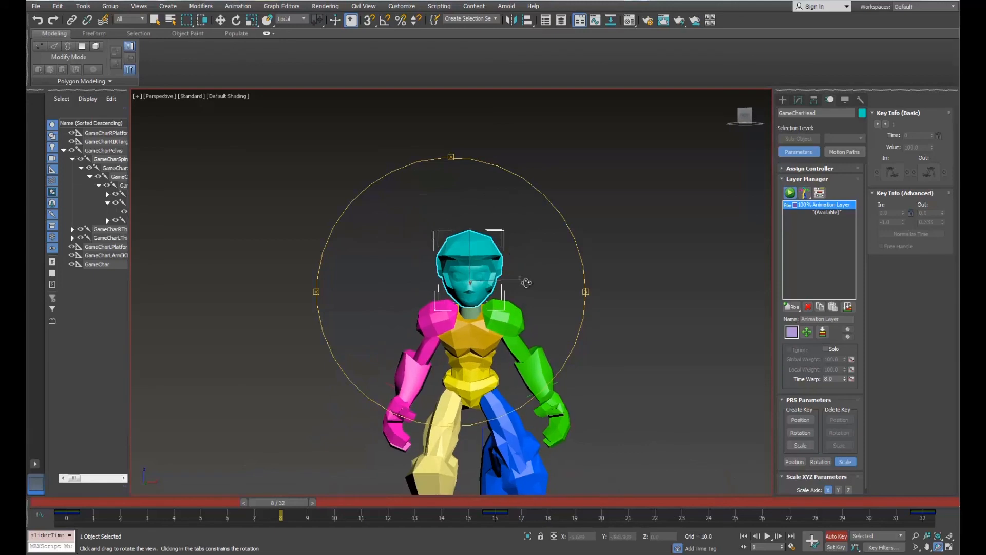
{"action": "scroll", "coordinate": [524, 288], "scroll_direction": "up", "scroll_amount": 4}
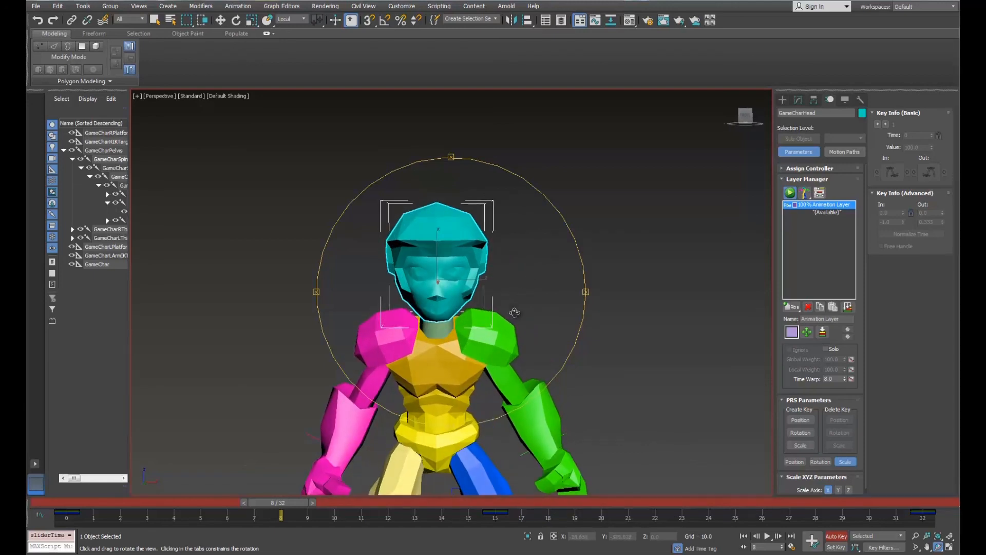
{"action": "left_click_drag", "start_coordinate": [286, 505], "coordinate": [67, 503]}
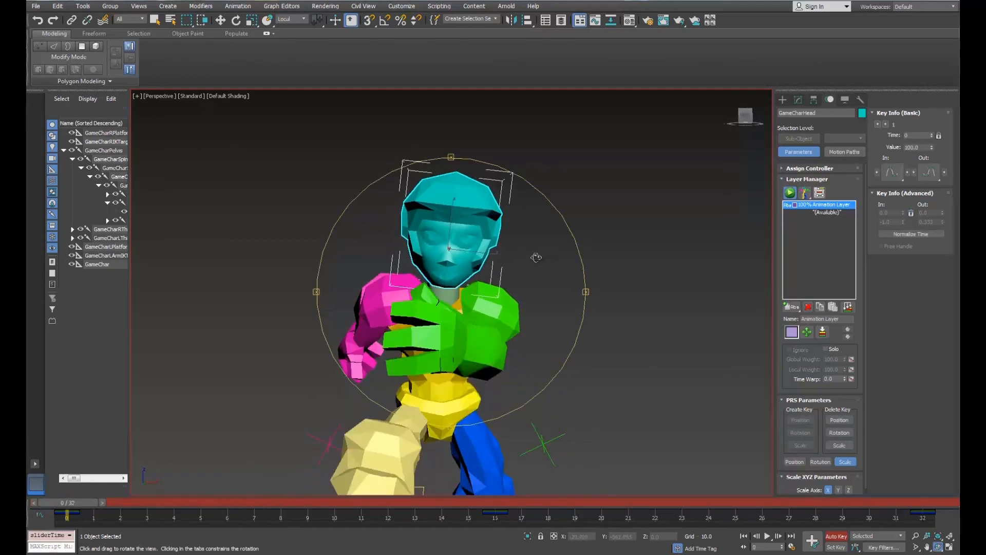
{"action": "left_click_drag", "start_coordinate": [478, 240], "coordinate": [399, 350]}
- At frames 8, 16 and 24, rotate the head upright and facing straight forward, countering the body's lean and twist
{"action": "left_click_drag", "start_coordinate": [81, 504], "coordinate": [278, 508]}
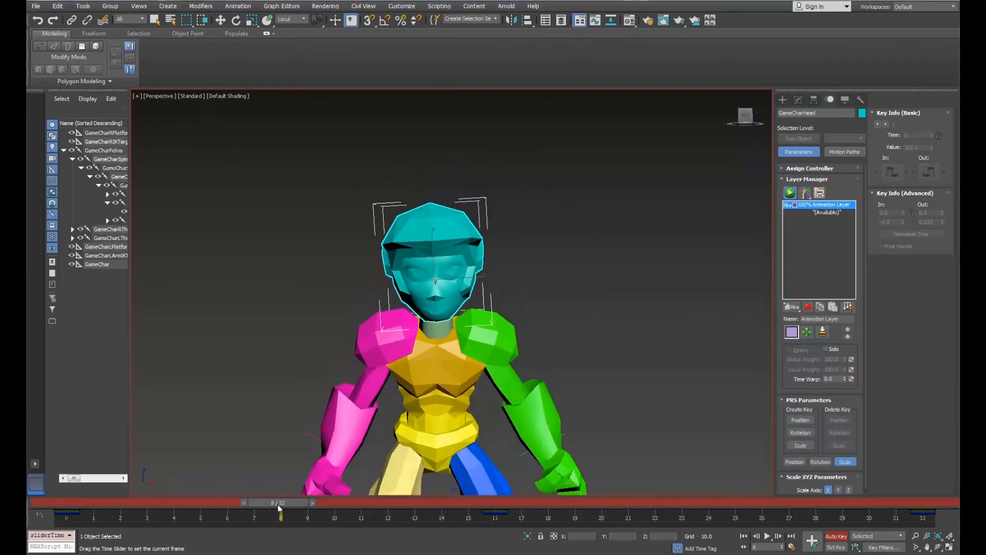
{"action": "left_click_drag", "start_coordinate": [461, 254], "coordinate": [463, 276]}
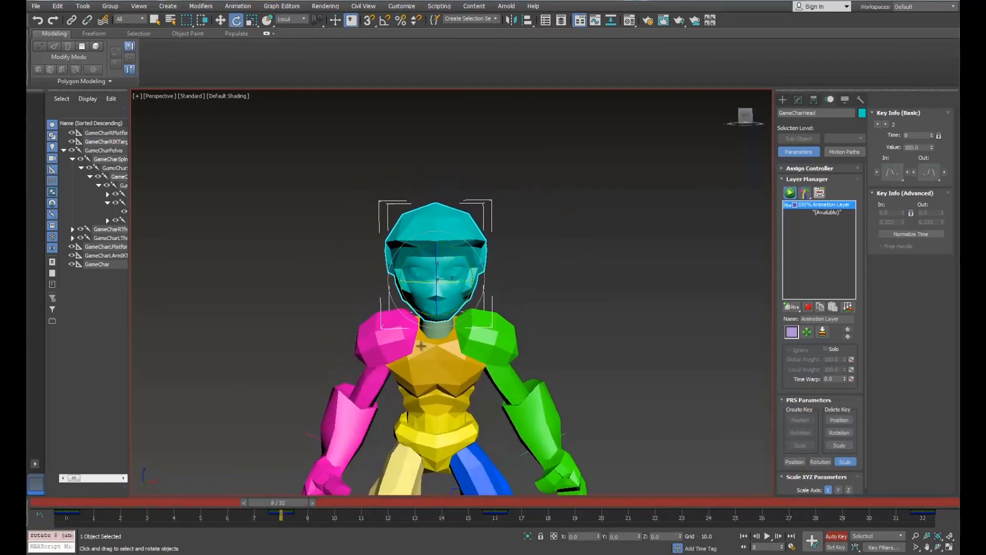
{"action": "left_click_drag", "start_coordinate": [332, 505], "coordinate": [485, 501]}
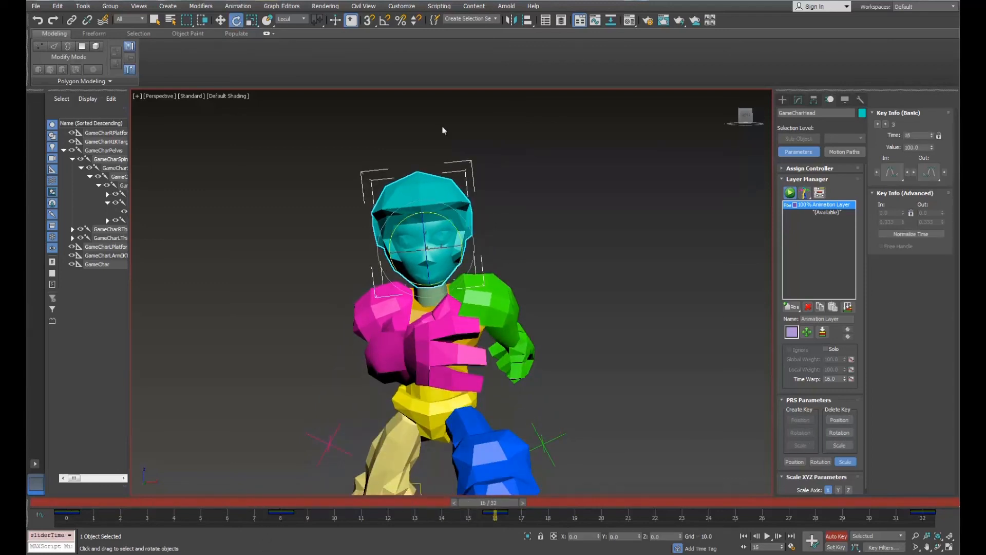
{"action": "left_click_drag", "start_coordinate": [445, 217], "coordinate": [450, 220]}
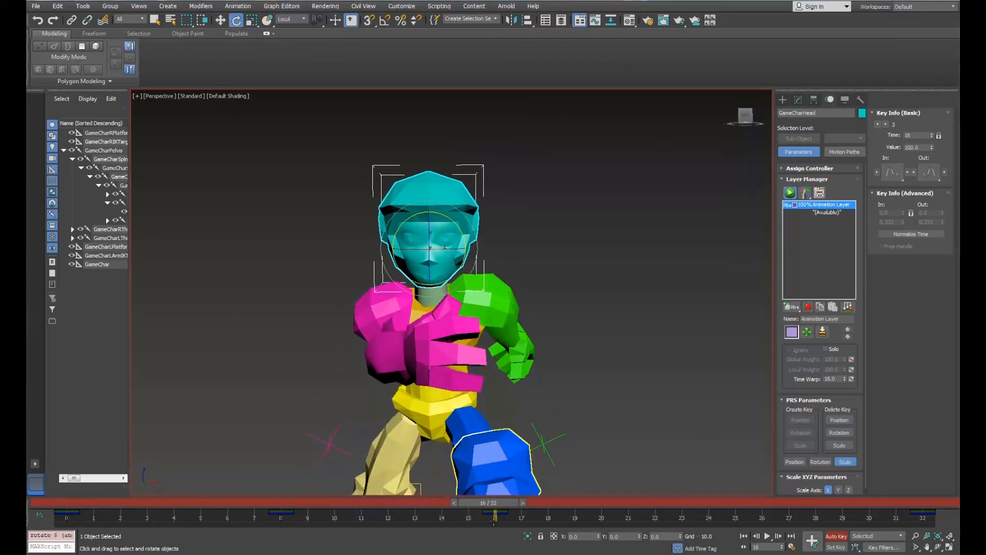
{"action": "left_click_drag", "start_coordinate": [502, 506], "coordinate": [716, 500]}
{"action": "key", "text": "e"}
{"action": "left_click_drag", "start_coordinate": [468, 252], "coordinate": [472, 250]}
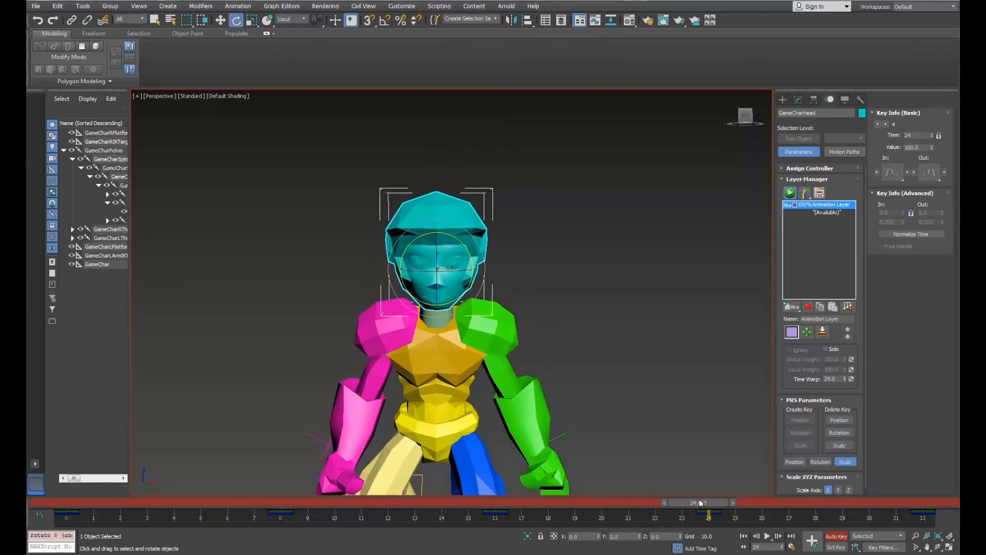
- Scrub to frame 32 and play the run cycle from an angled view to check the head motion
{"action": "left_click_drag", "start_coordinate": [703, 505], "coordinate": [923, 504]}
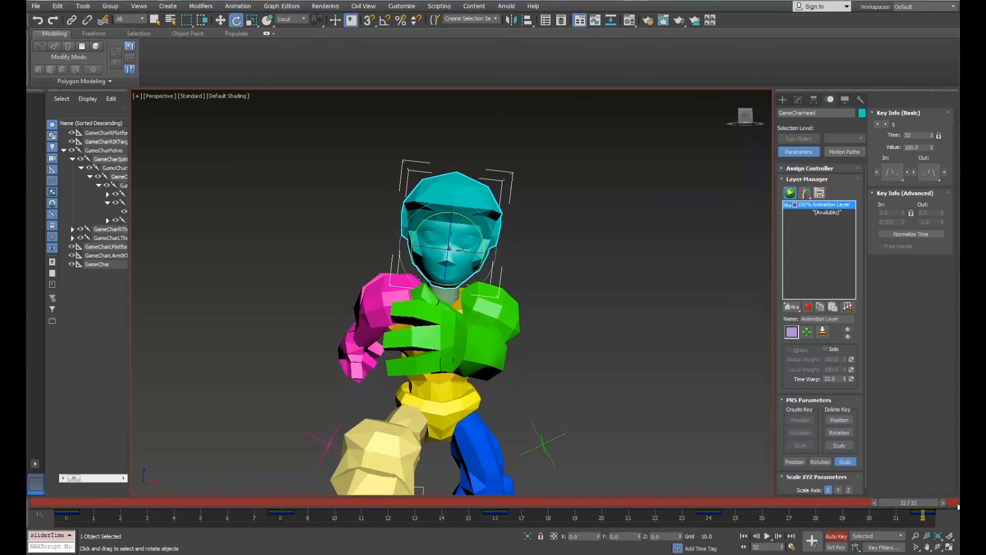
{"action": "left_click", "coordinate": [938, 548]}
{"action": "left_click_drag", "start_coordinate": [443, 299], "coordinate": [506, 353]}
{"action": "scroll", "coordinate": [506, 309], "scroll_direction": "down", "scroll_amount": 5}
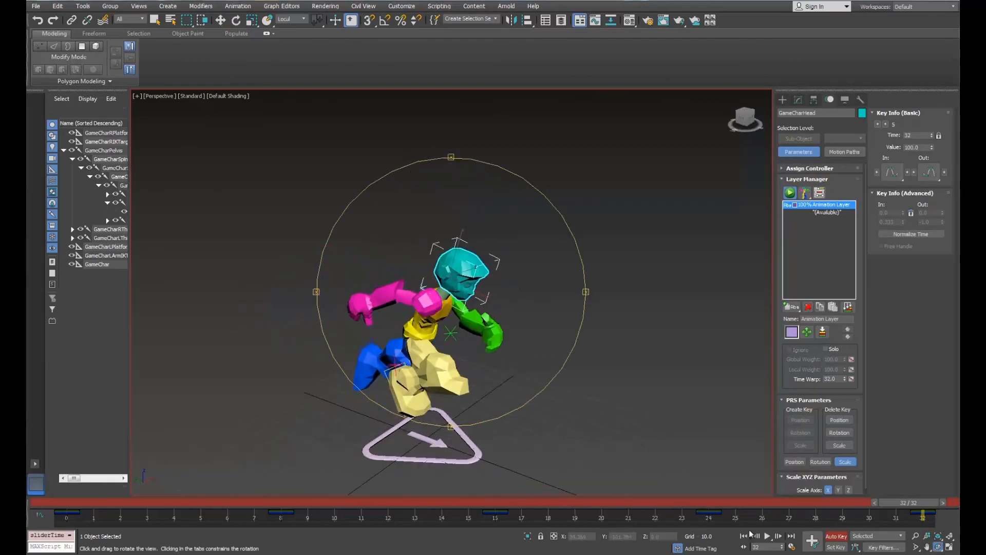
{"action": "left_click", "coordinate": [767, 536]}
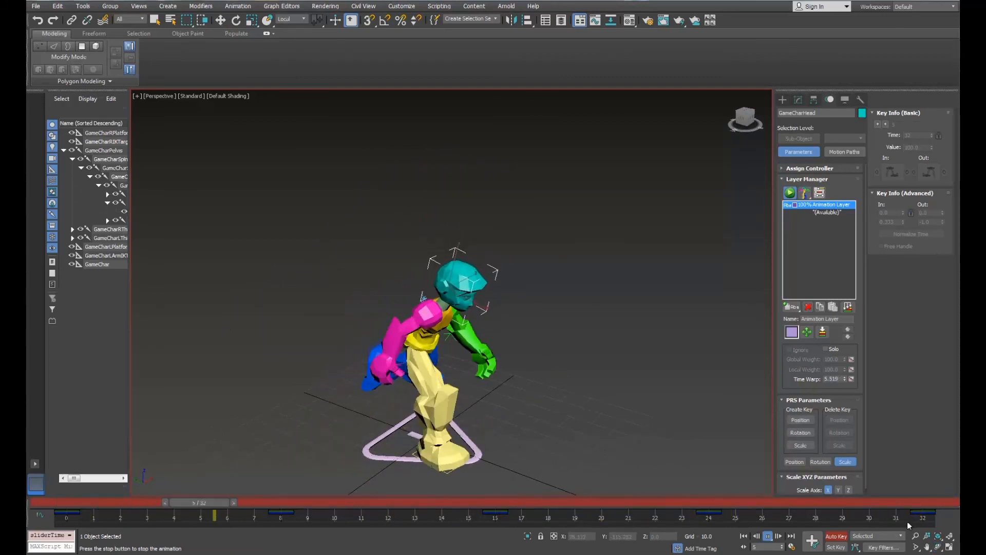
- Stop the playback, copy the head's key from frame 0 to frame 32, and scrub to frame 32
{"action": "left_click", "coordinate": [770, 537]}
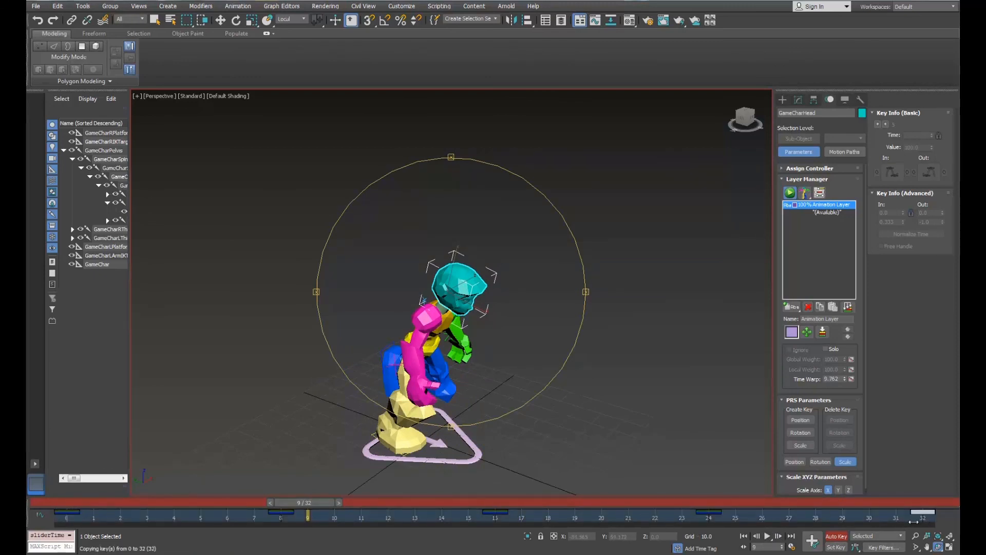
{"action": "mouse_move", "coordinate": [506, 398]}
{"action": "left_mouse_down"}
{"action": "mouse_move", "coordinate": [500, 379]}
{"action": "mouse_move", "coordinate": [512, 386]}
{"action": "left_mouse_up"}
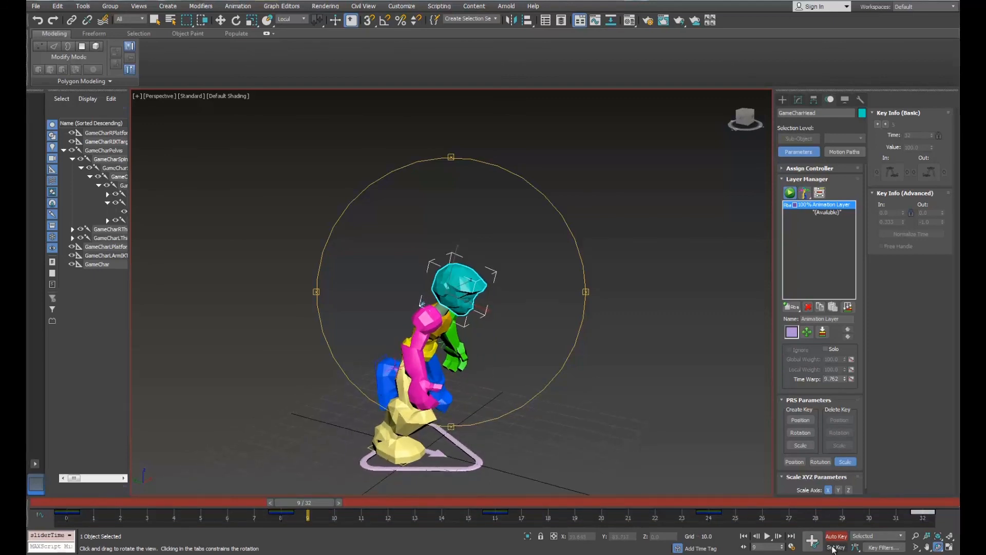
{"action": "left_click_drag", "start_coordinate": [290, 504], "coordinate": [920, 511]}
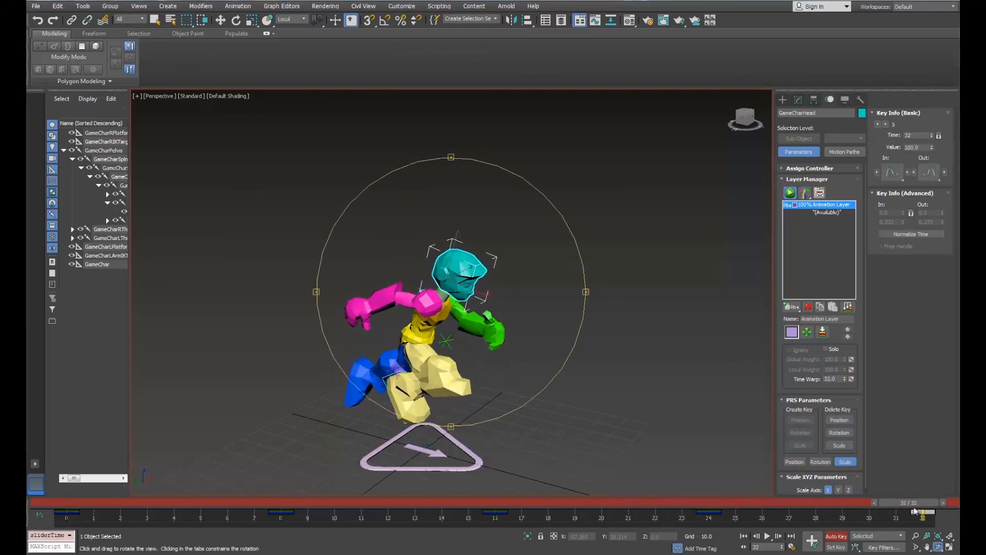
- Play the looping run cycle while turning to a low side view of the character, and stop the playback
{"action": "left_click", "coordinate": [768, 537]}
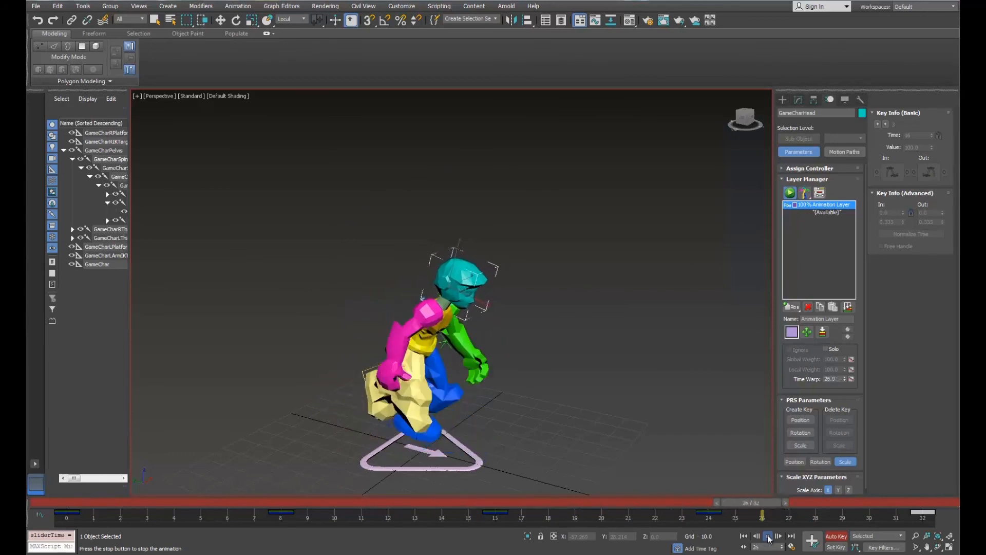
{"action": "left_click", "coordinate": [939, 548]}
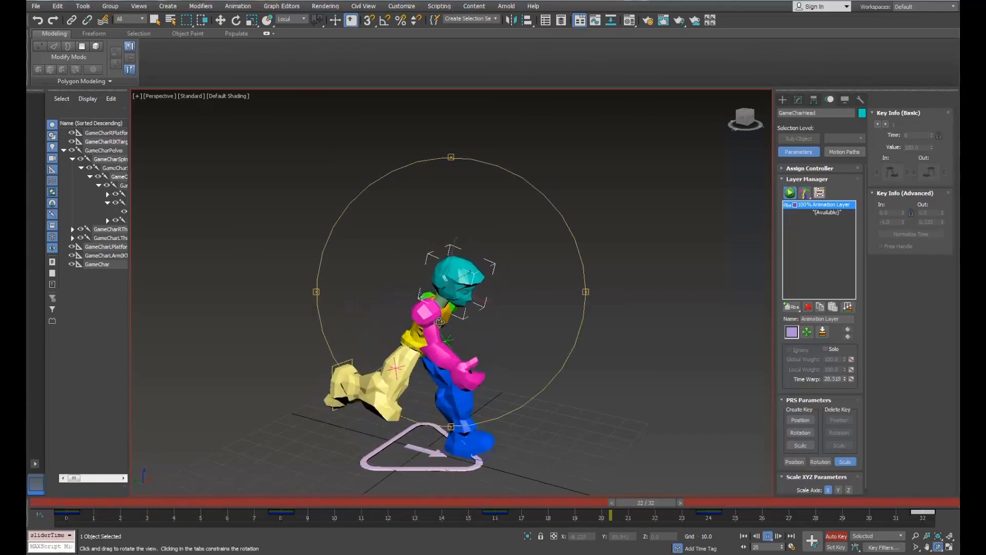
{"action": "left_click_drag", "start_coordinate": [443, 343], "coordinate": [458, 312]}
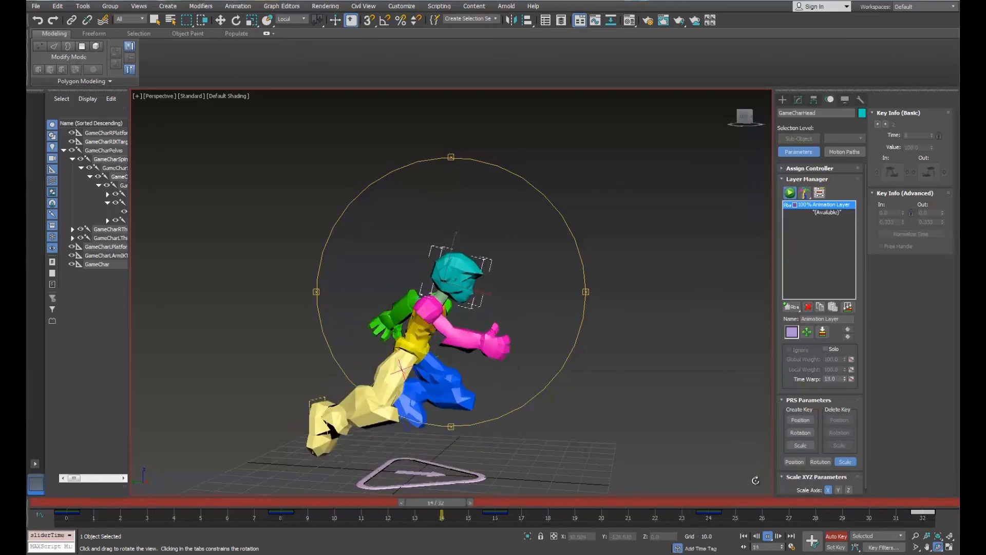
{"action": "left_click", "coordinate": [771, 538]}
- Examine the run cycle close up from the side by scrubbing to frame 32 and back to frame 4
{"action": "left_click", "coordinate": [927, 549]}
{"action": "left_click_drag", "start_coordinate": [442, 366], "coordinate": [454, 309]}
{"action": "scroll", "coordinate": [473, 331], "scroll_direction": "up", "scroll_amount": 4}
{"action": "left_click", "coordinate": [939, 547]}
{"action": "key", "text": "e"}
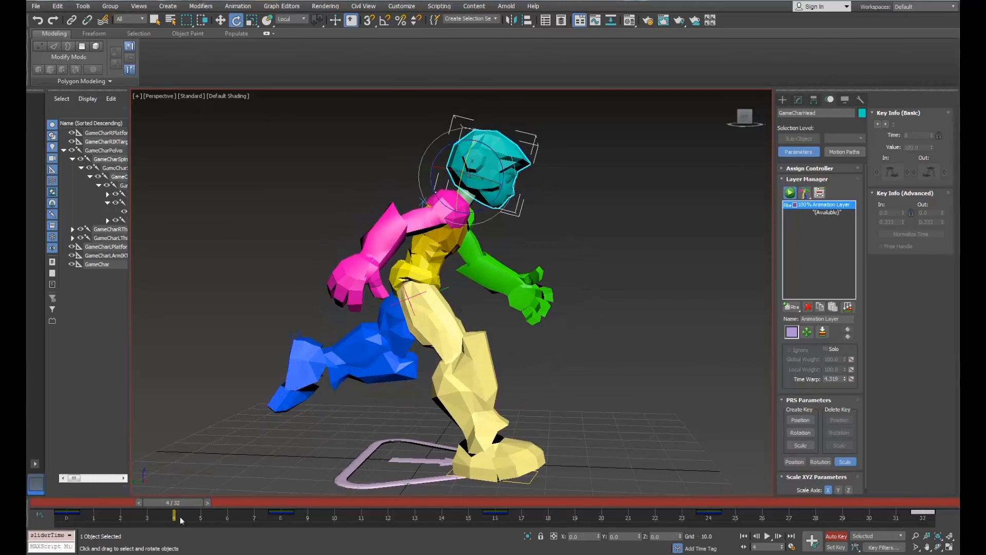
{"action": "left_click_drag", "start_coordinate": [166, 503], "coordinate": [932, 472]}
{"action": "left_click_drag", "start_coordinate": [796, 478], "coordinate": [162, 479]}
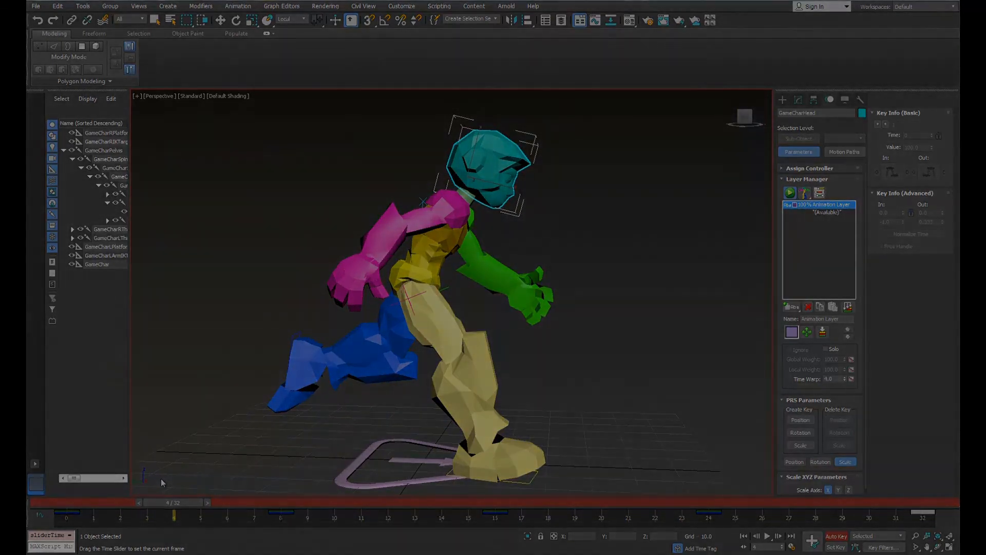